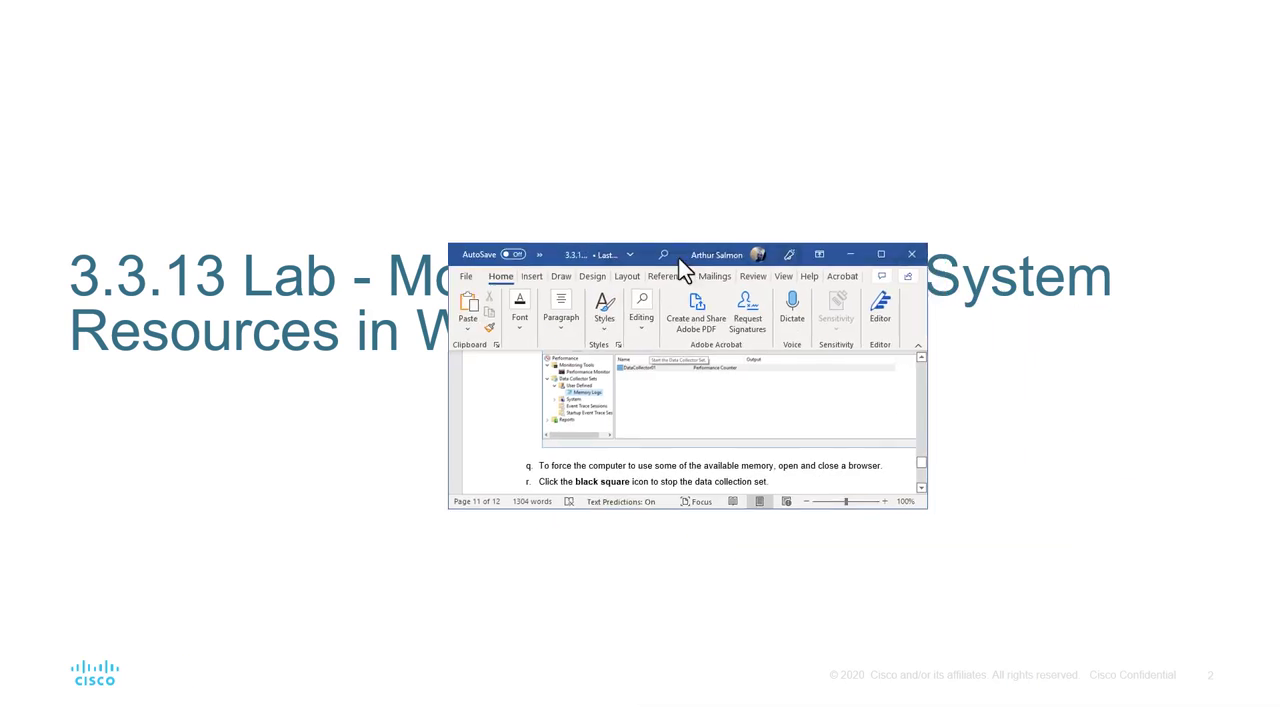
Step: Maximize the lab handout in Word and scroll to the top so pages 1 and 2 show
left_click(816, 247)
scroll(863, 346, "up", 4)
left_click_drag(1275, 605, 1275, 125)
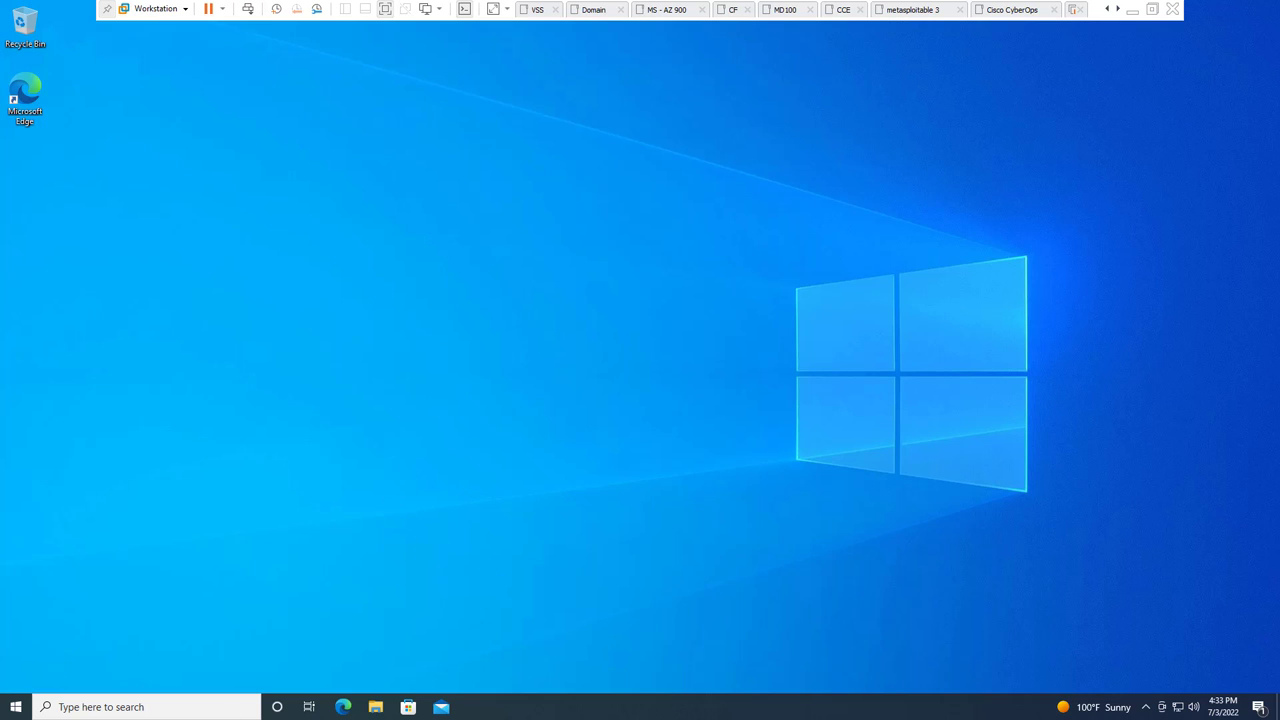
Step: From the network tray icon, open Network & Internet settings, then list the adapter connections showing Ethernet0
left_click(25, 97)
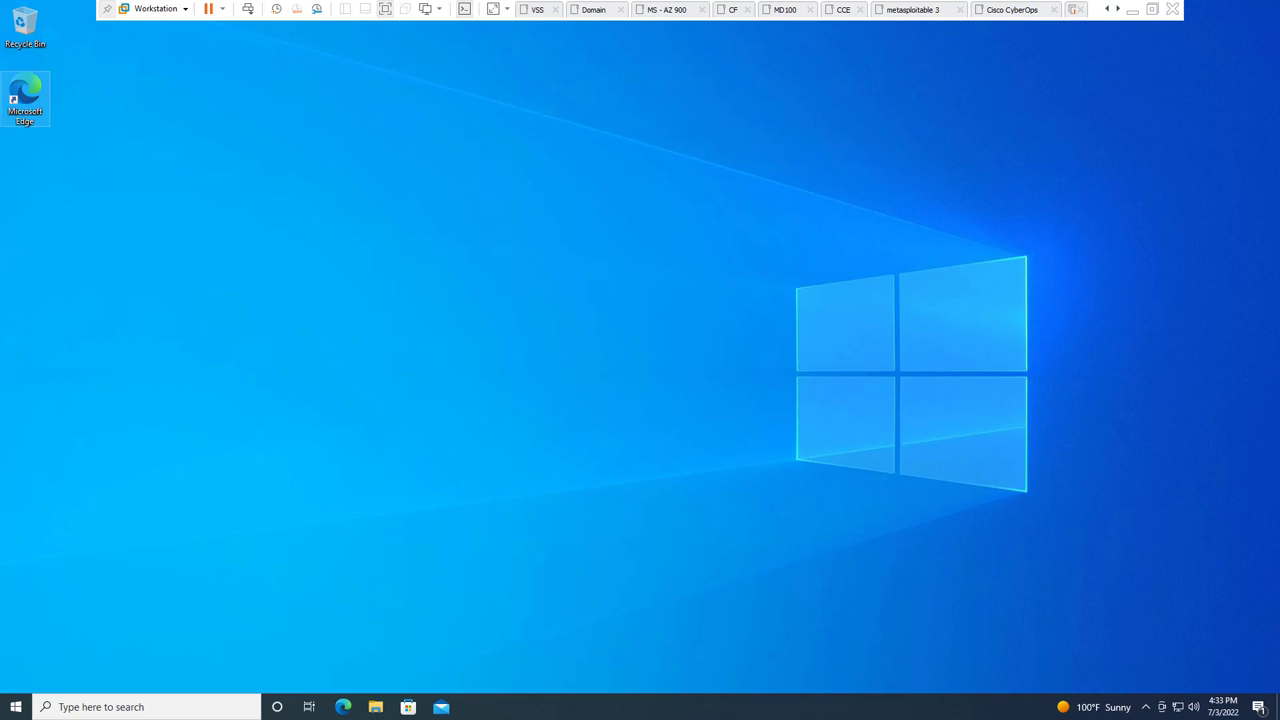
left_click(46, 623)
right_click(1178, 706)
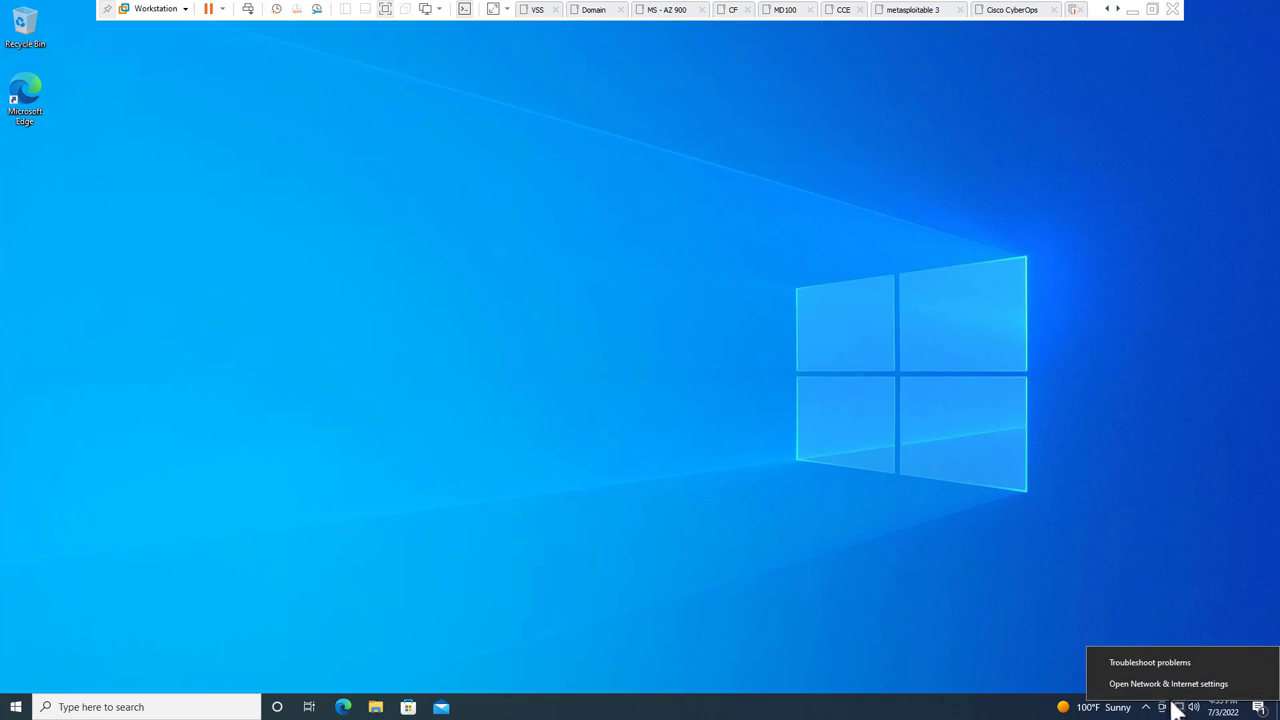
left_click(1145, 685)
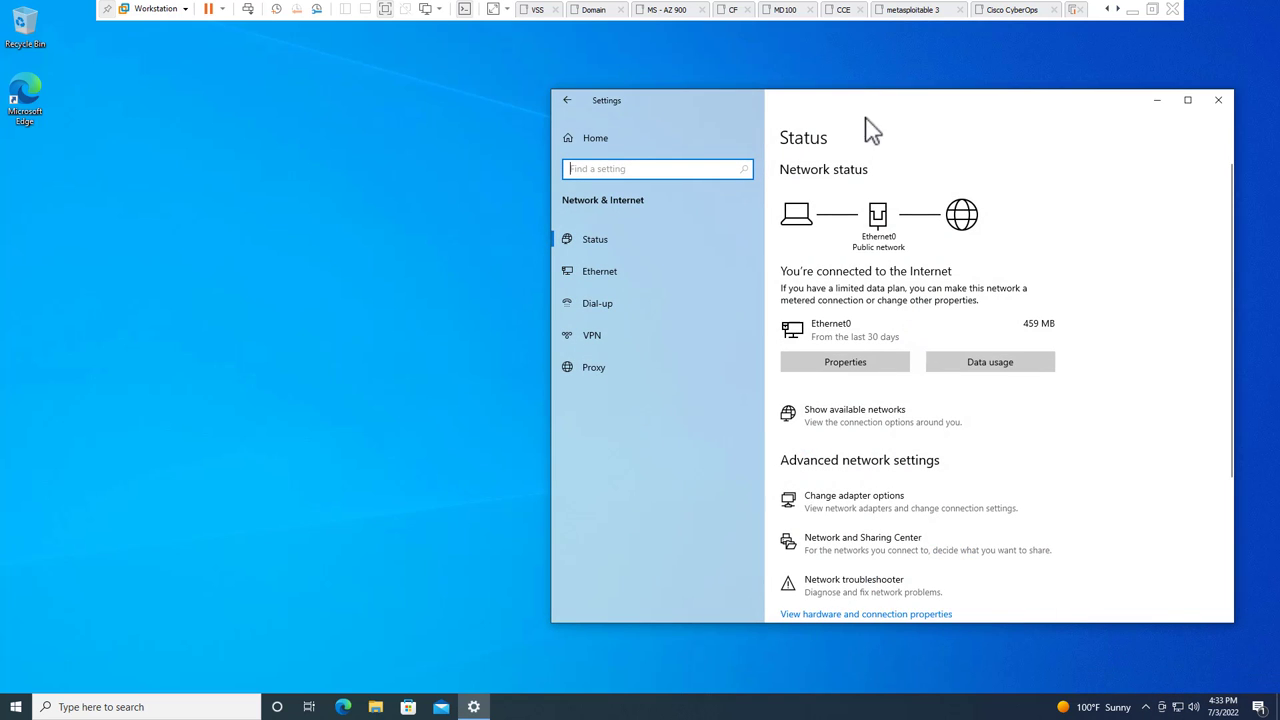
mouse_move(945, 106)
left_mouse_down()
mouse_move(732, 117)
mouse_move(635, 95)
left_mouse_up()
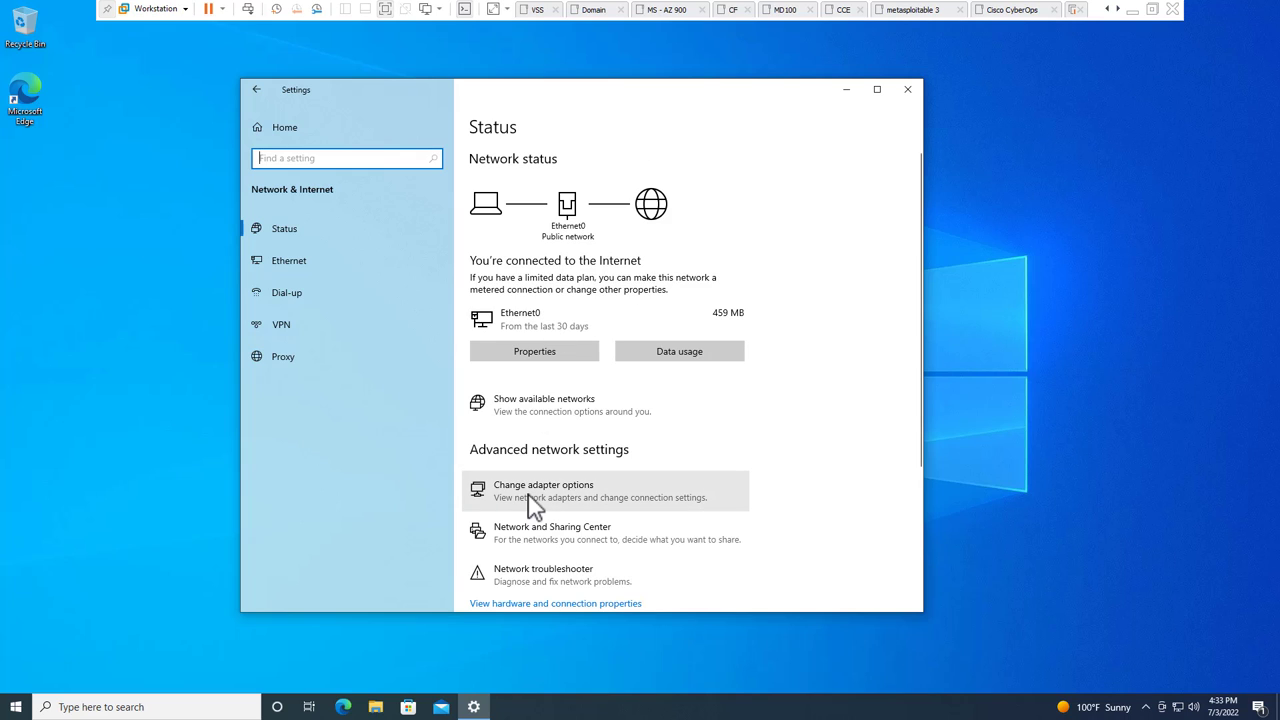
left_click(294, 262)
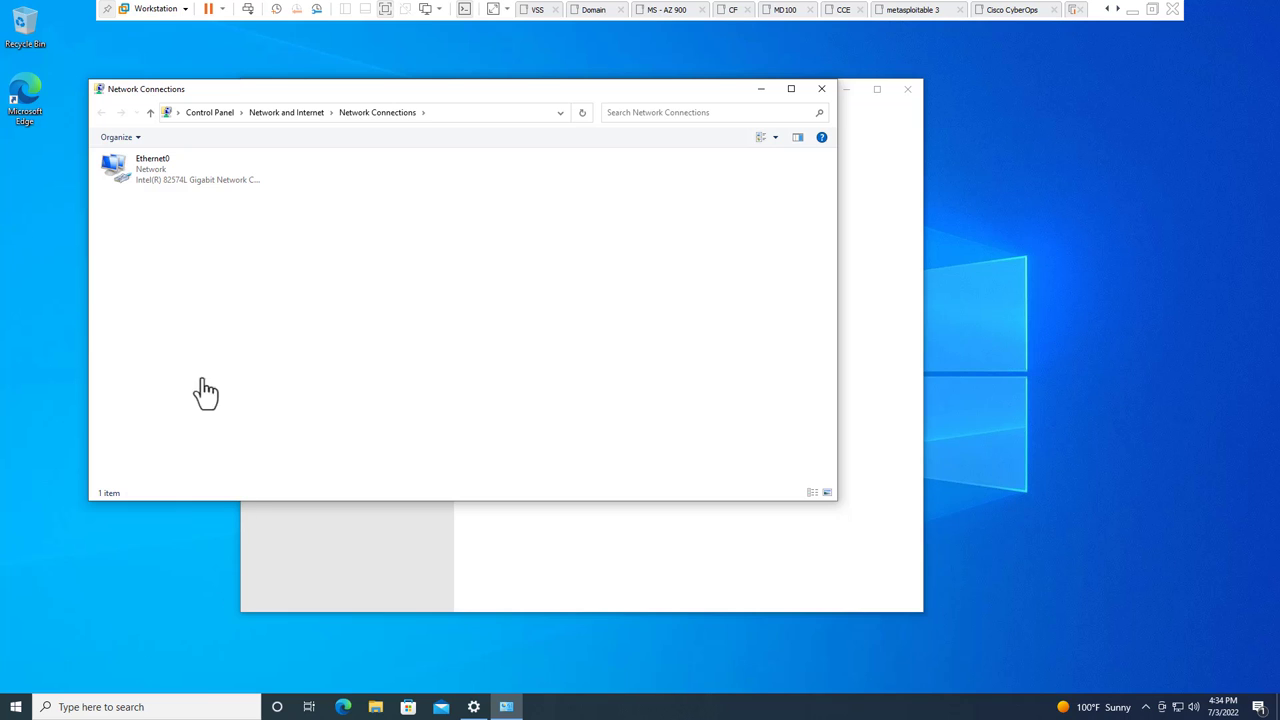
Step: Return to Control Panel home, view by Small icons, open Administrative Tools and select Performance Monitor
left_click(290, 115)
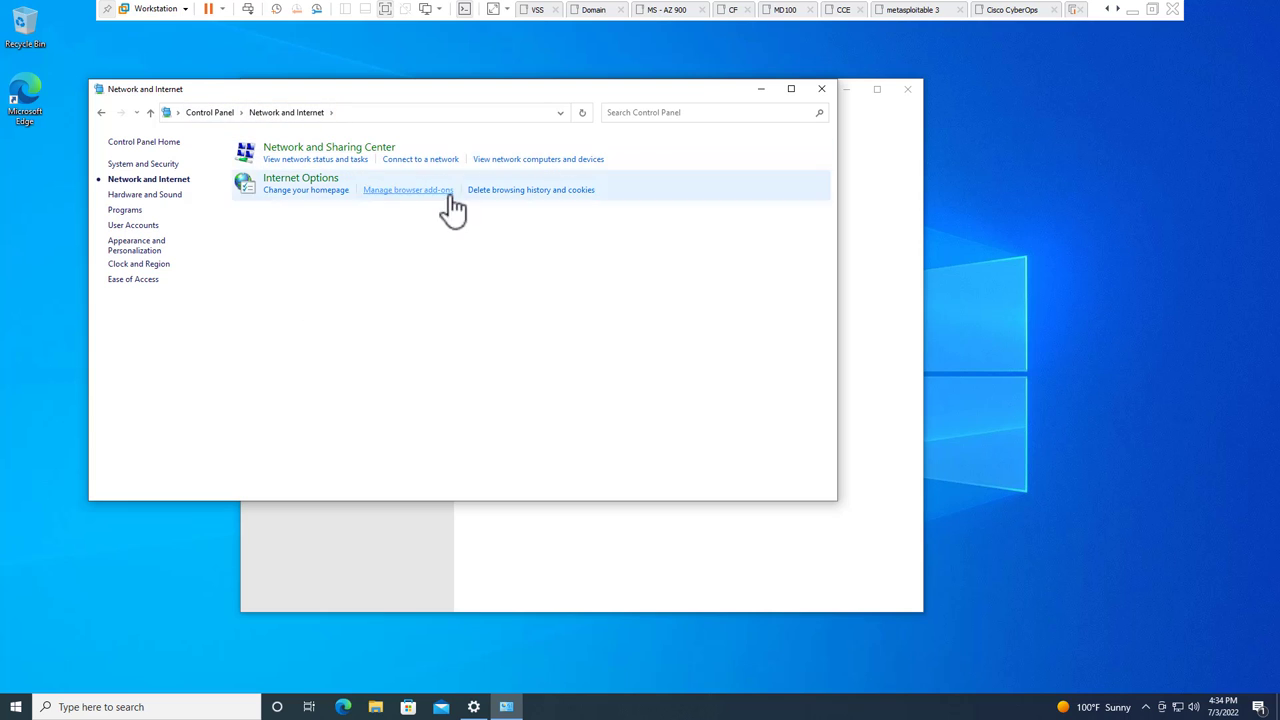
left_click(210, 114)
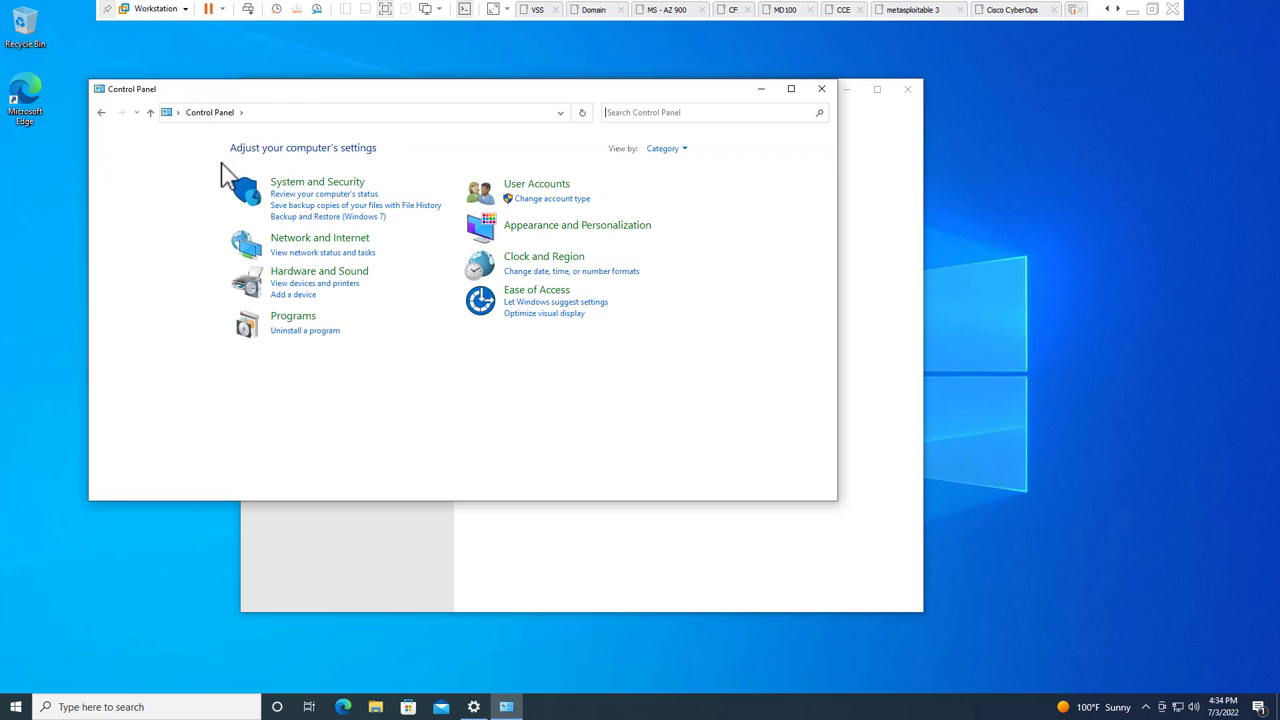
left_click(664, 148)
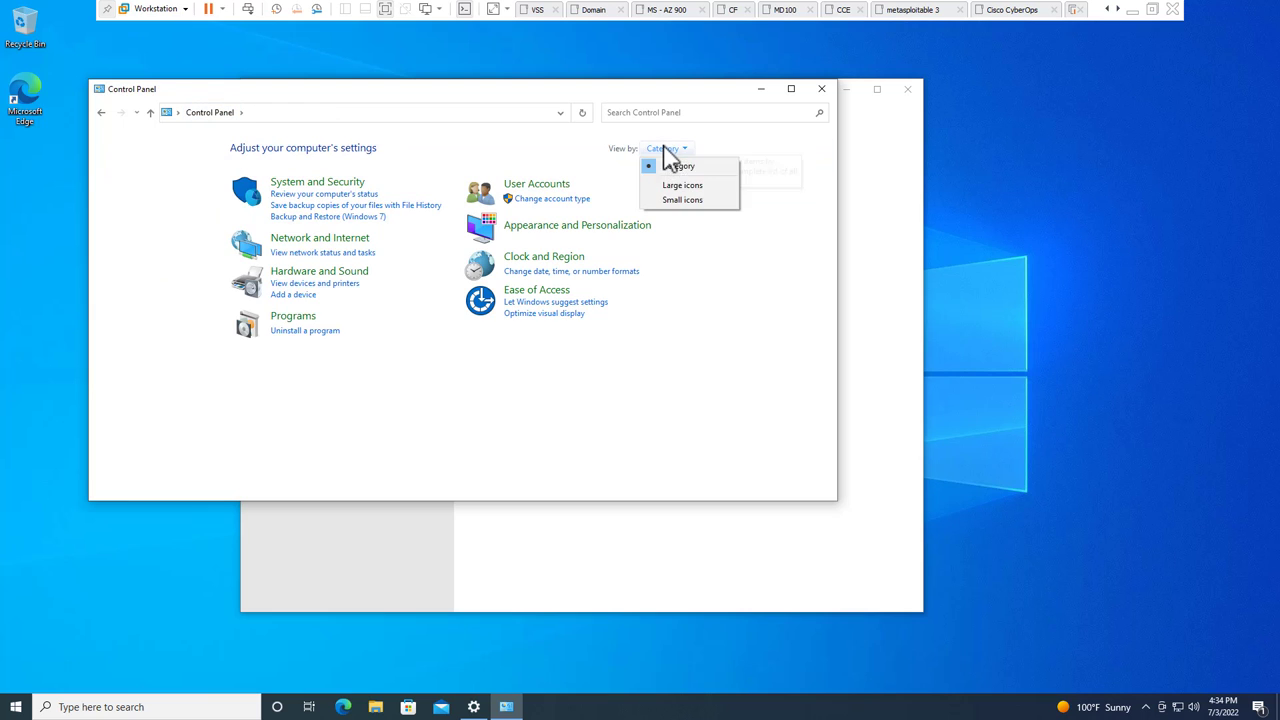
left_click(683, 200)
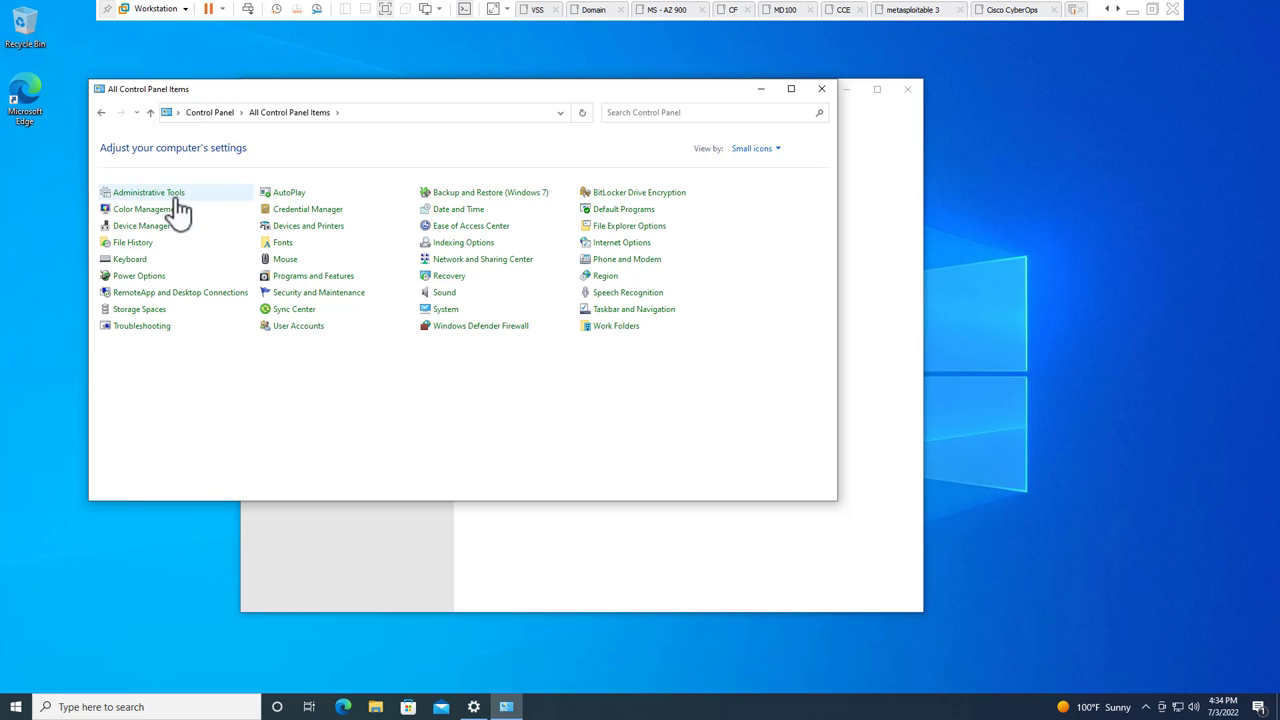
left_click(150, 195)
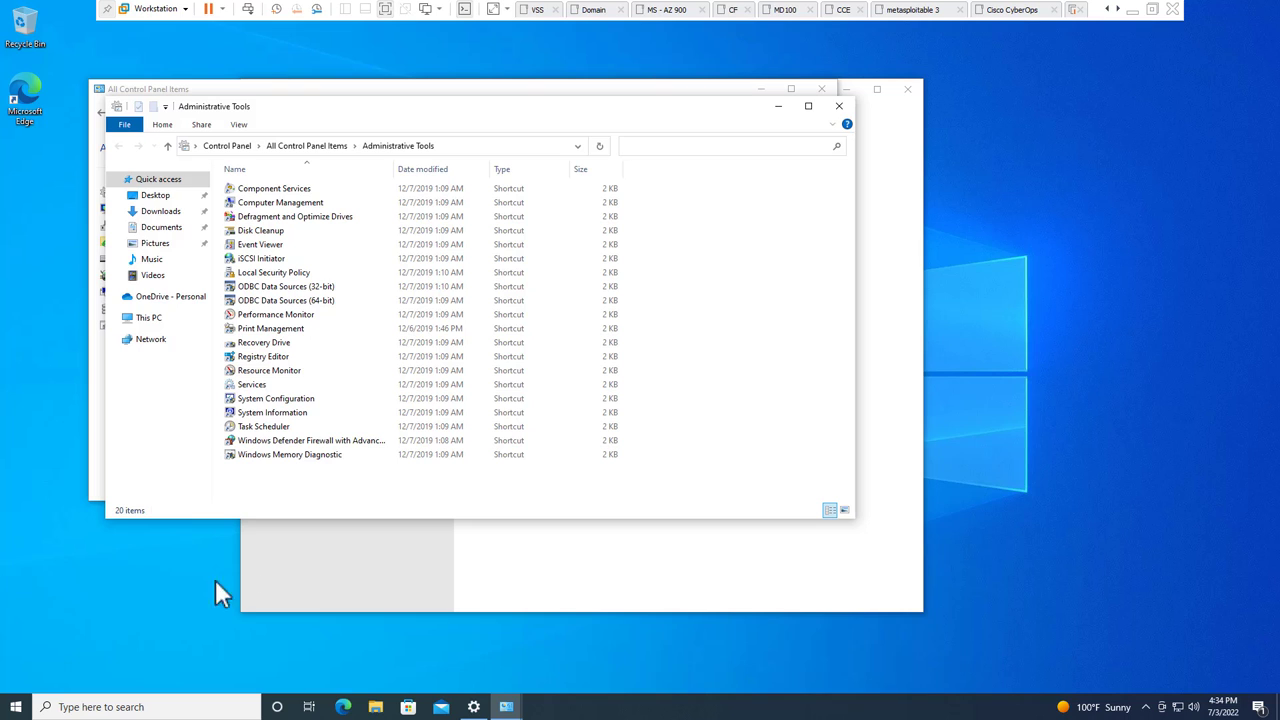
left_click(256, 372)
left_click(278, 316)
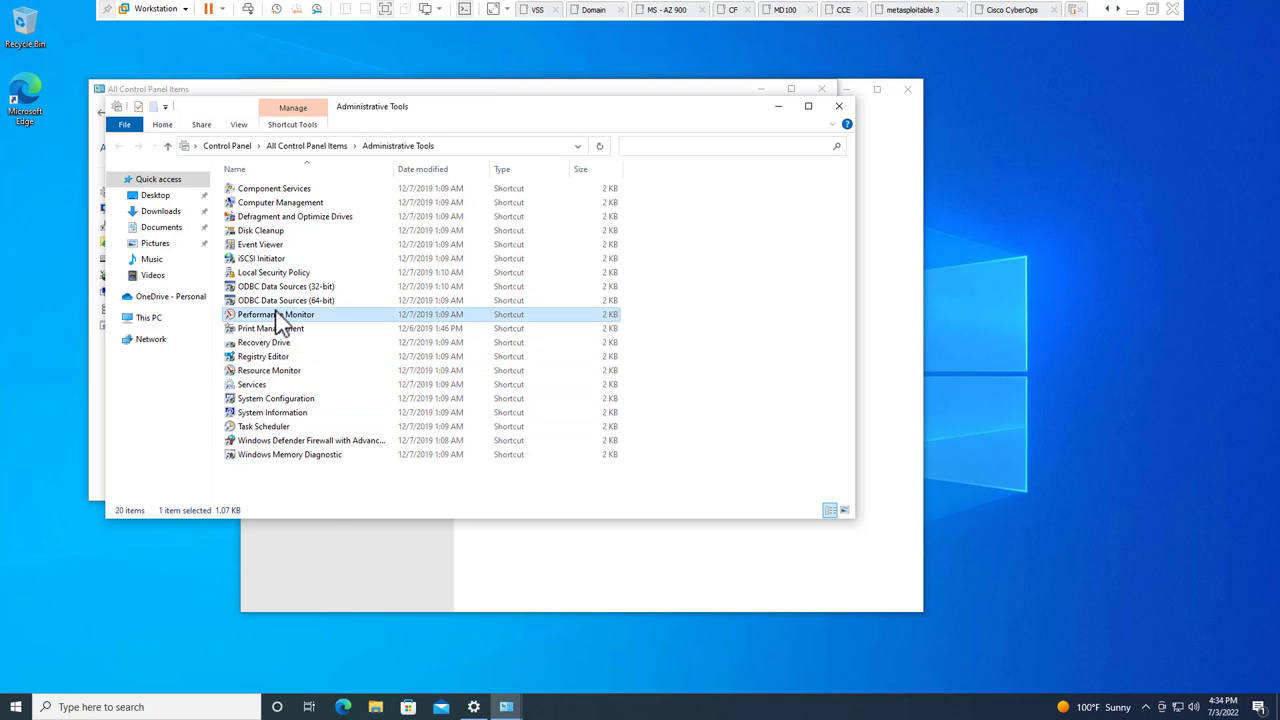
Step: Launch Performance Monitor and move and enlarge its window
double_click(300, 316)
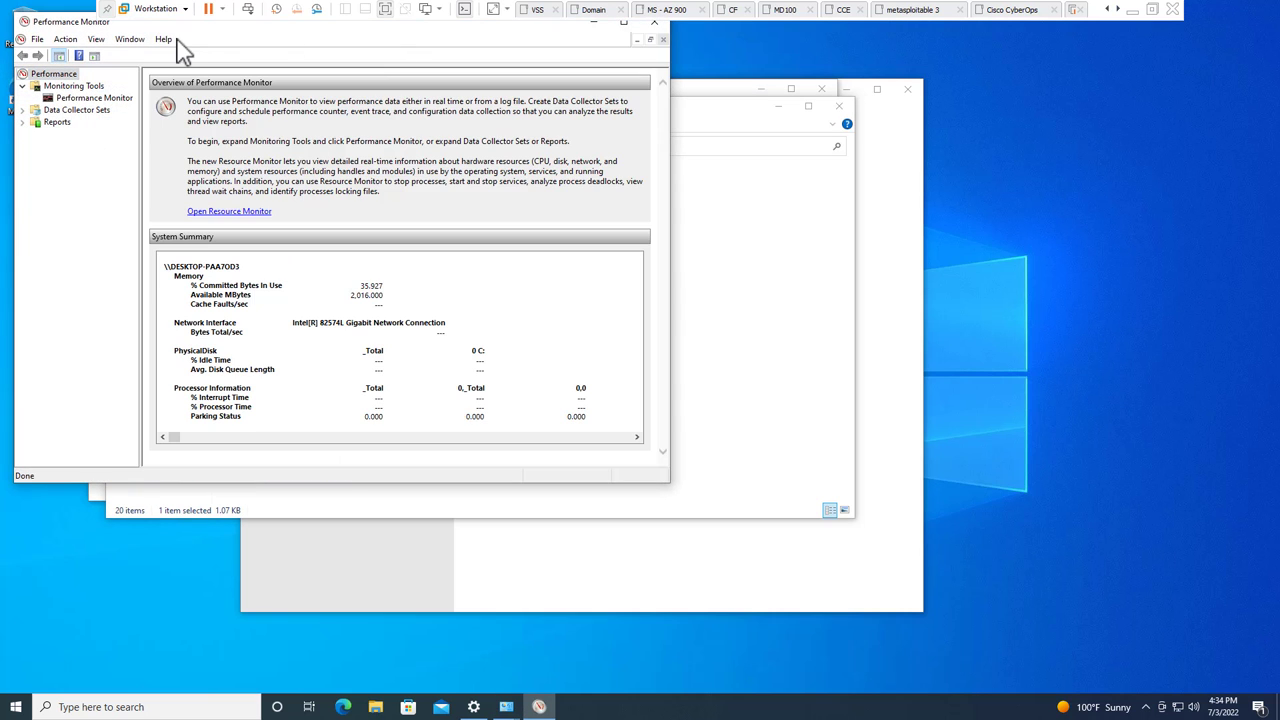
left_click_drag(206, 30, 288, 72)
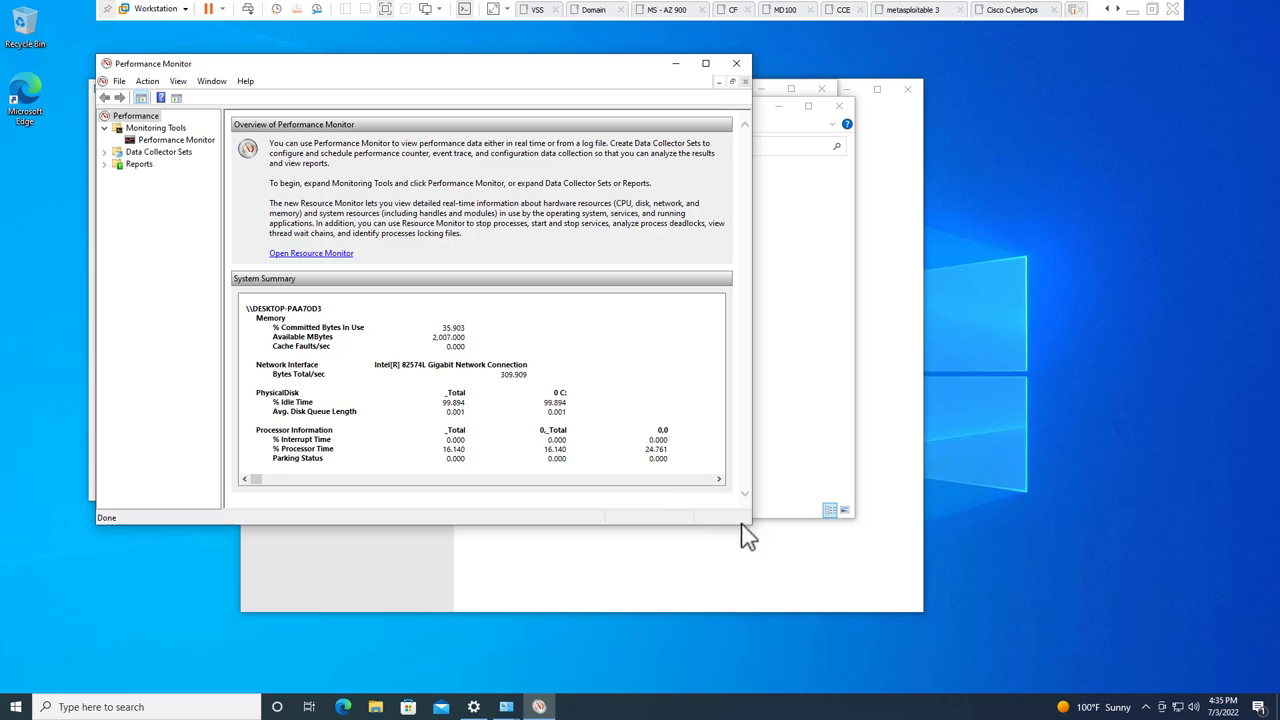
left_click_drag(742, 522, 1024, 645)
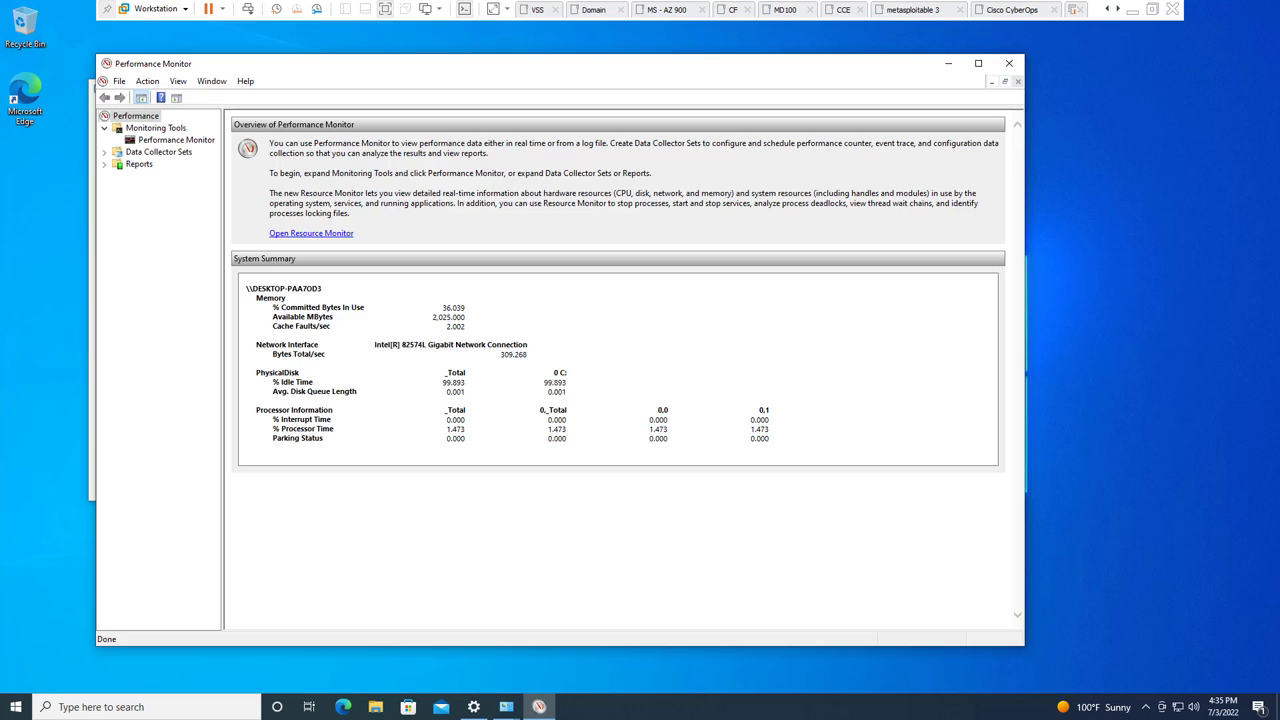
Step: Browse the console tree and menus, ending on the live % Processor Time graph
left_click(163, 141)
right_click(160, 142)
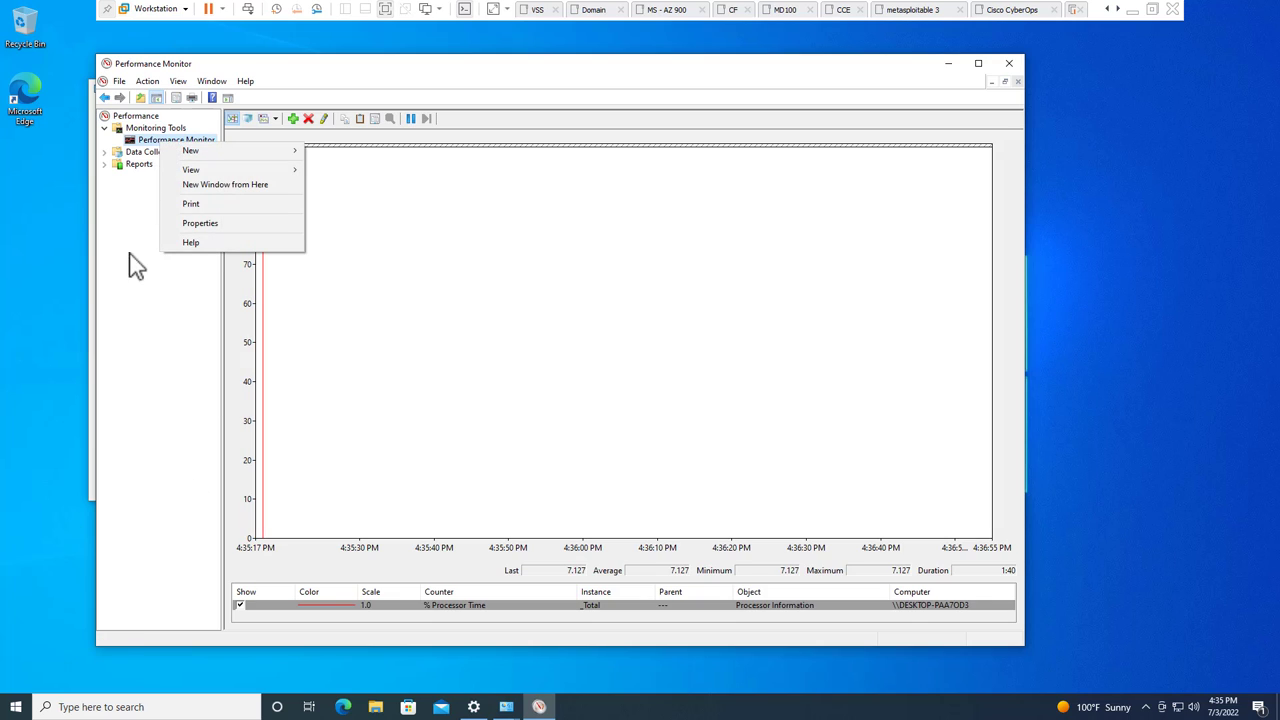
left_click(129, 271)
left_click(135, 116)
right_click(126, 119)
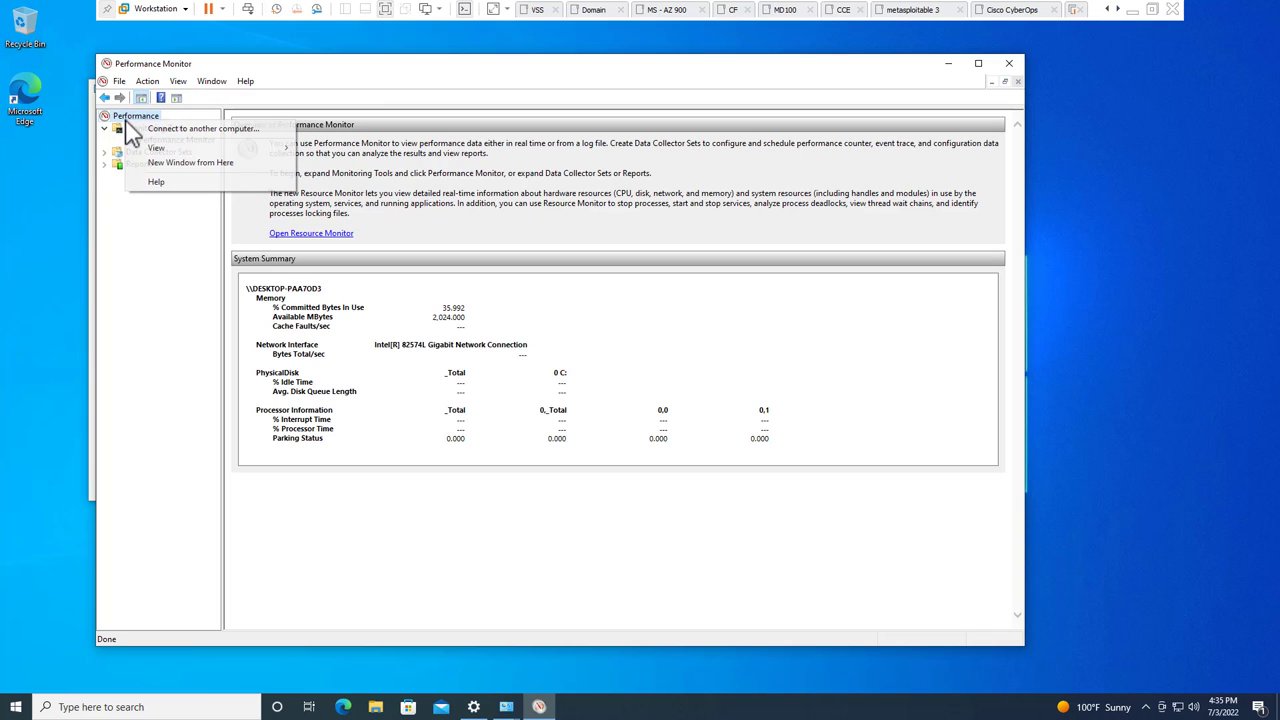
left_click(152, 296)
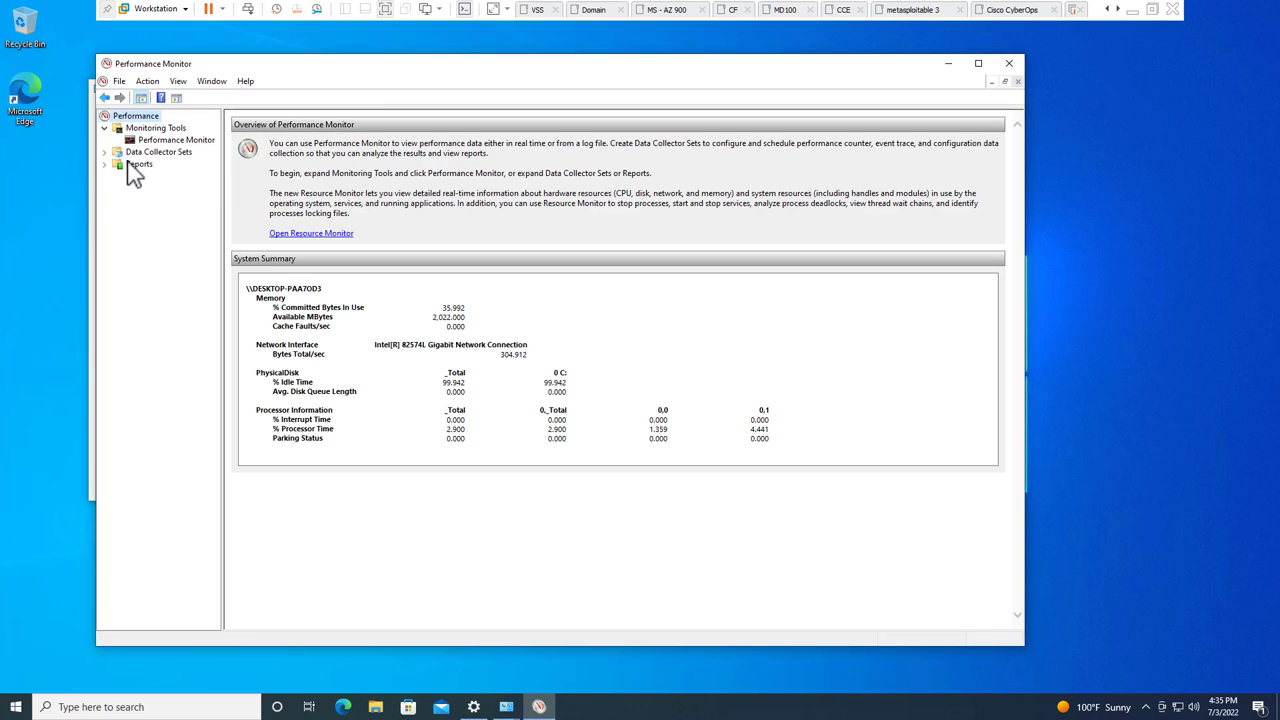
left_click(118, 83)
mouse_move(147, 81)
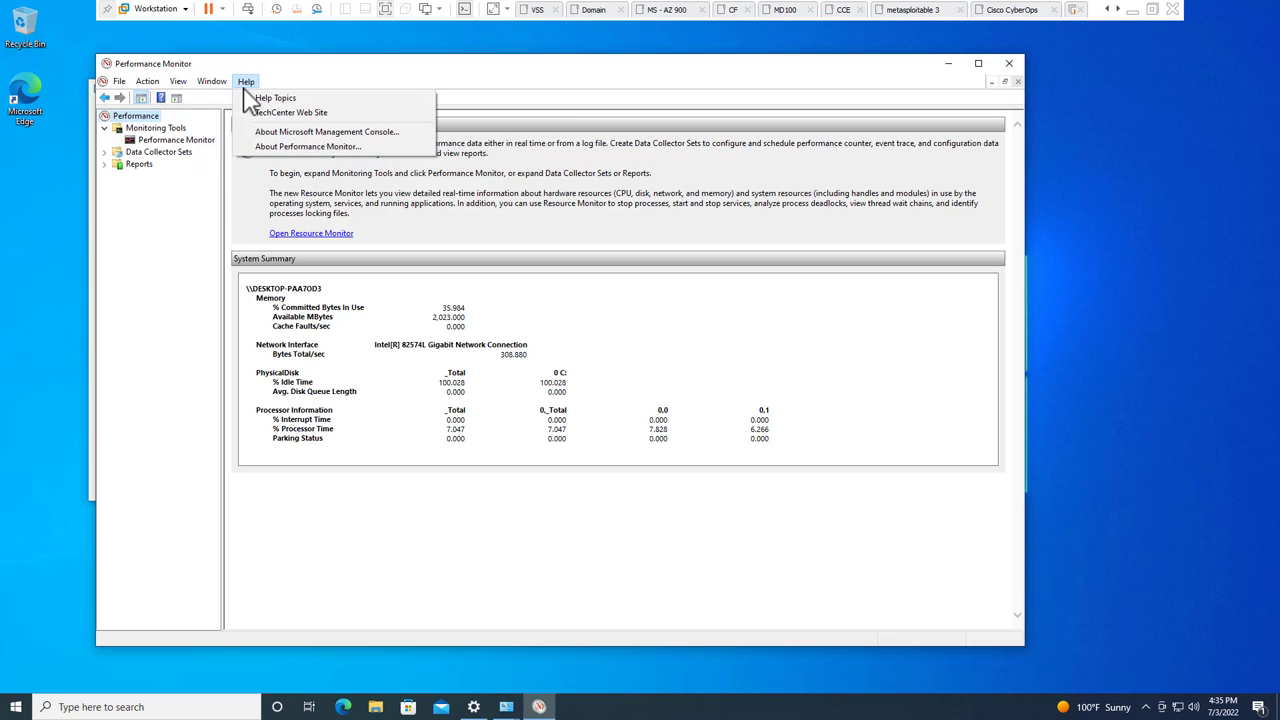
left_click(152, 250)
left_click(162, 140)
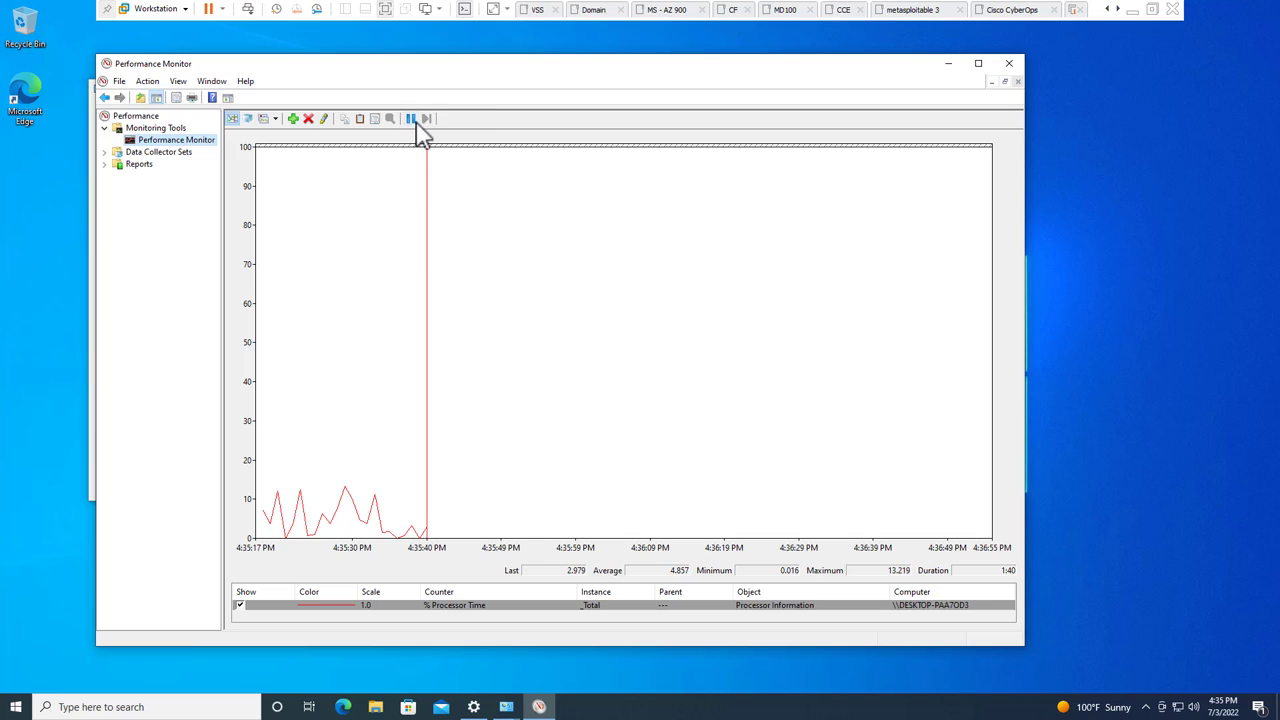
Step: Freeze and unfreeze the processor graph, then clear its plotted data and resume it
left_click(412, 119)
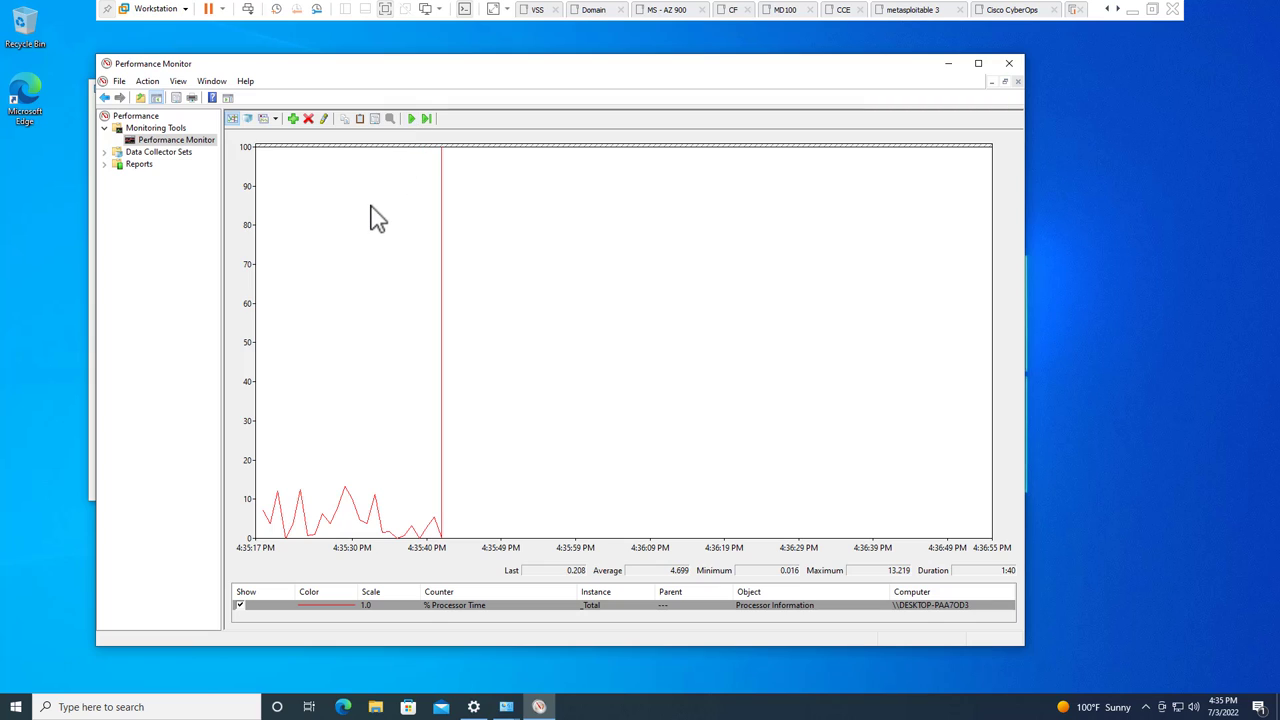
left_click(411, 119)
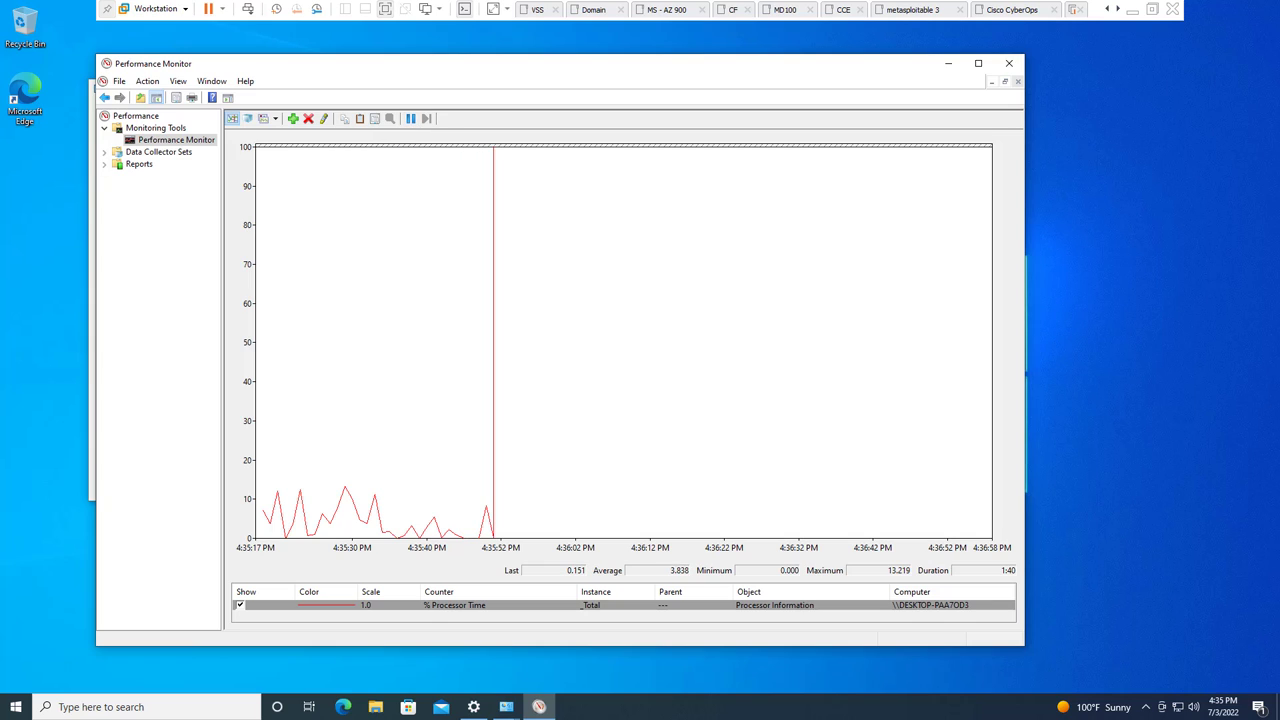
left_click(410, 118)
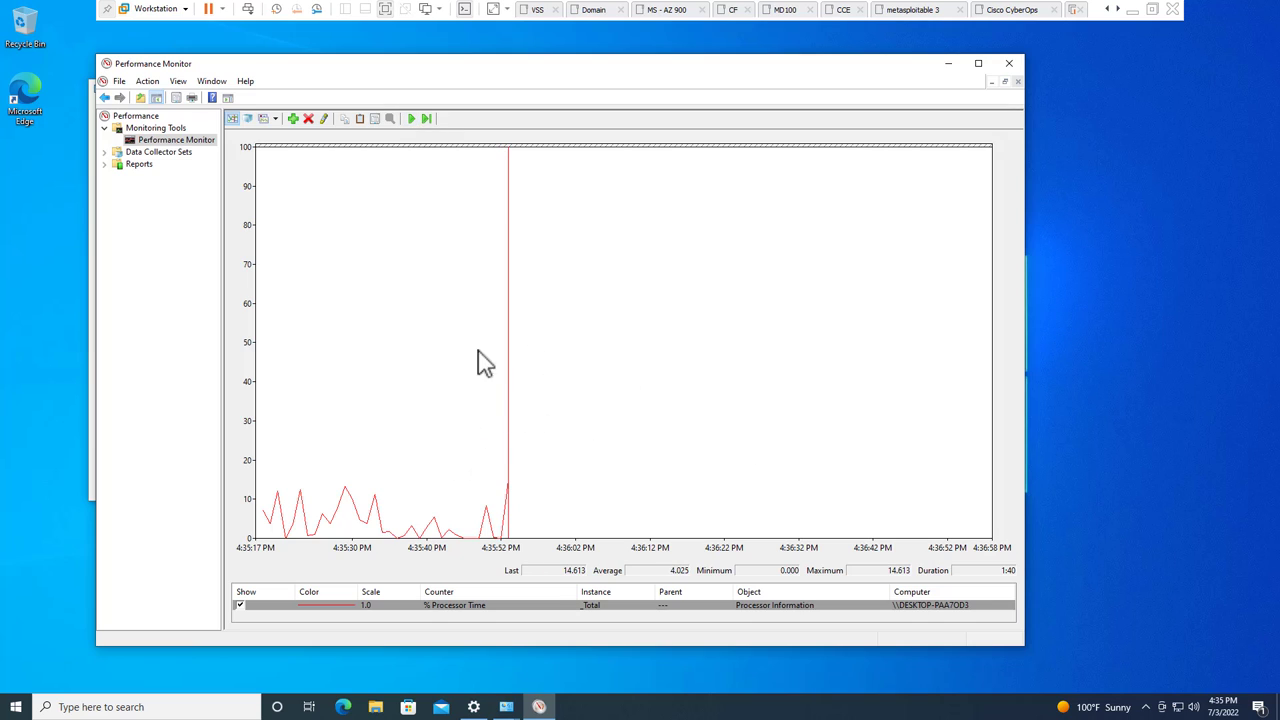
right_click(624, 328)
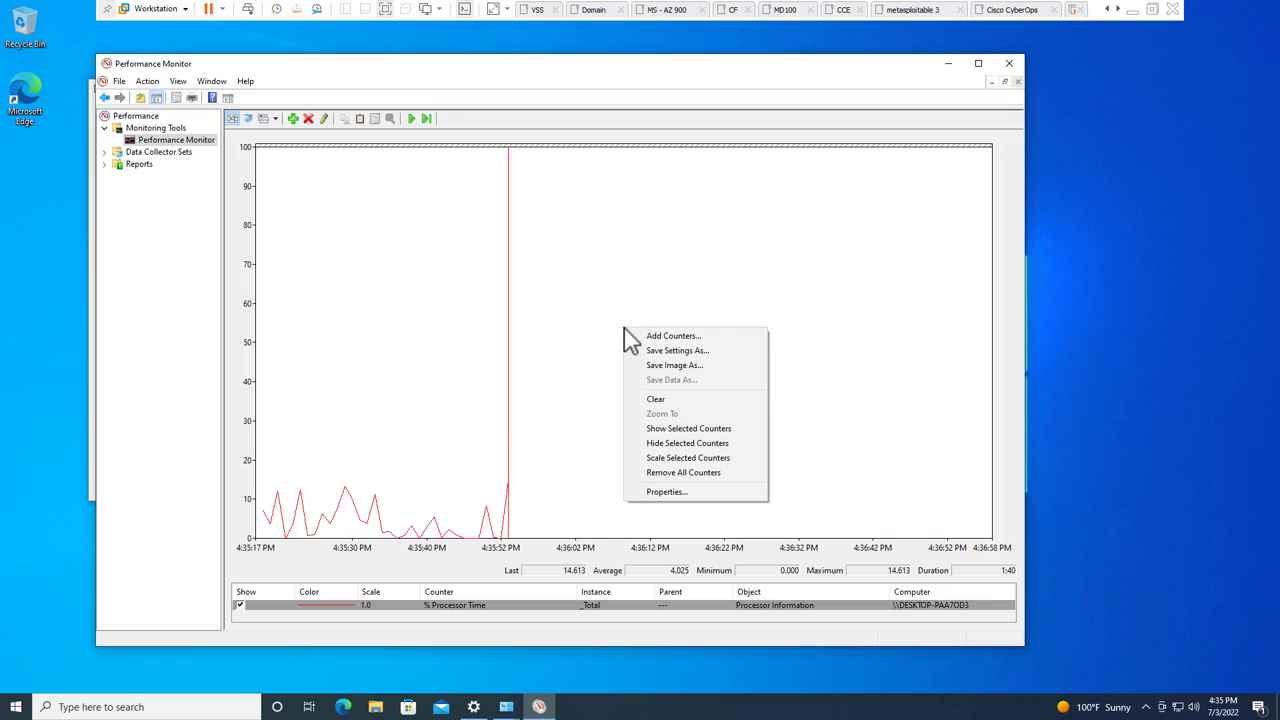
left_click(665, 399)
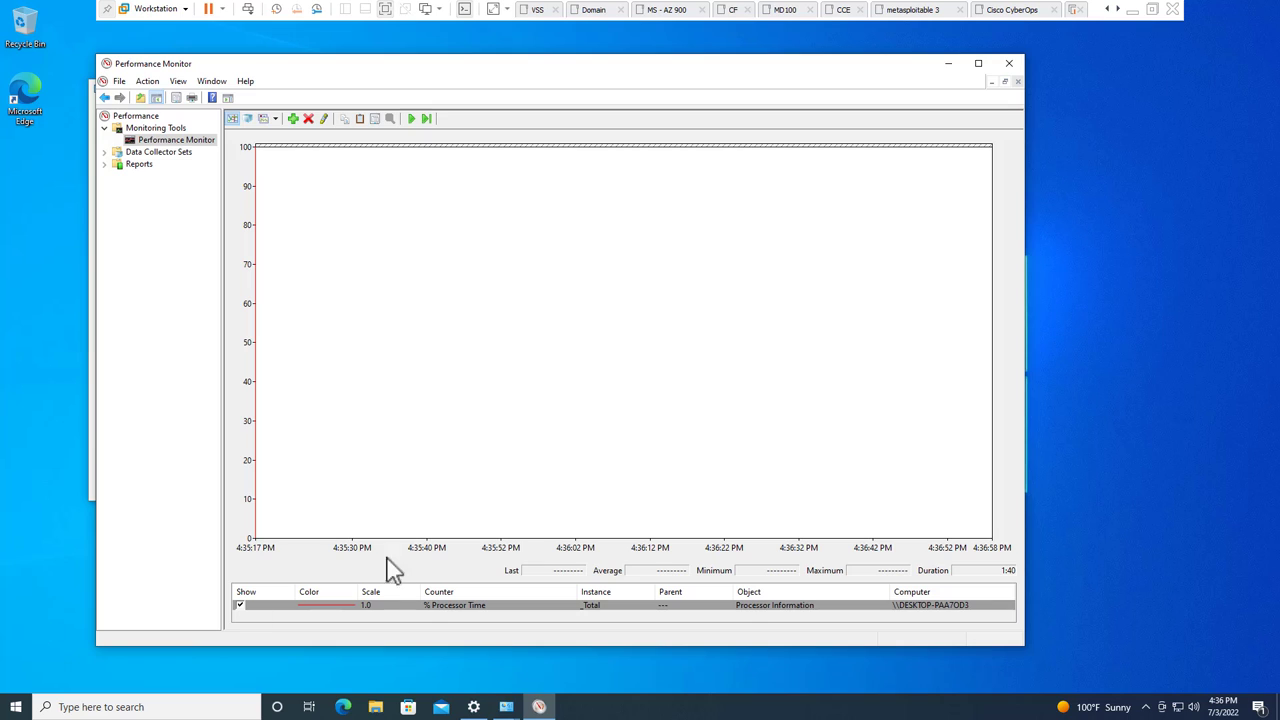
left_click(411, 120)
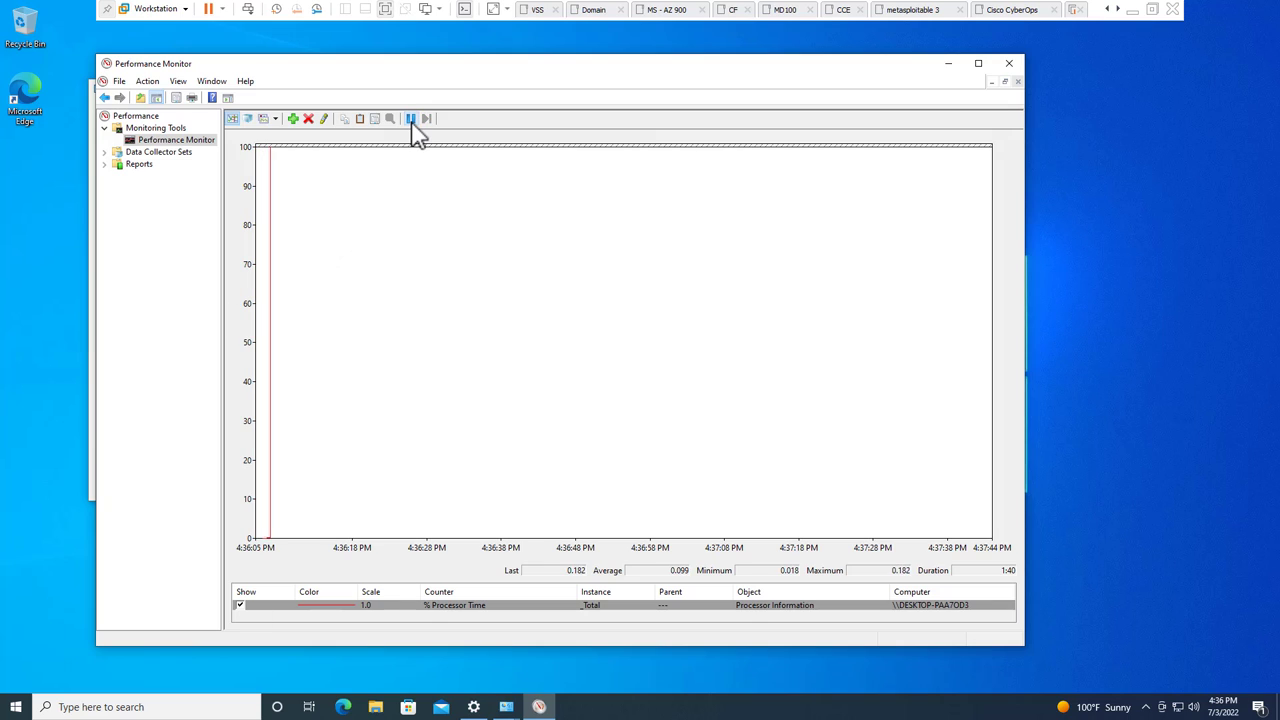
Step: Pause and clear the graph again, leaving the display frozen with its options shown
left_click(411, 120)
right_click(407, 301)
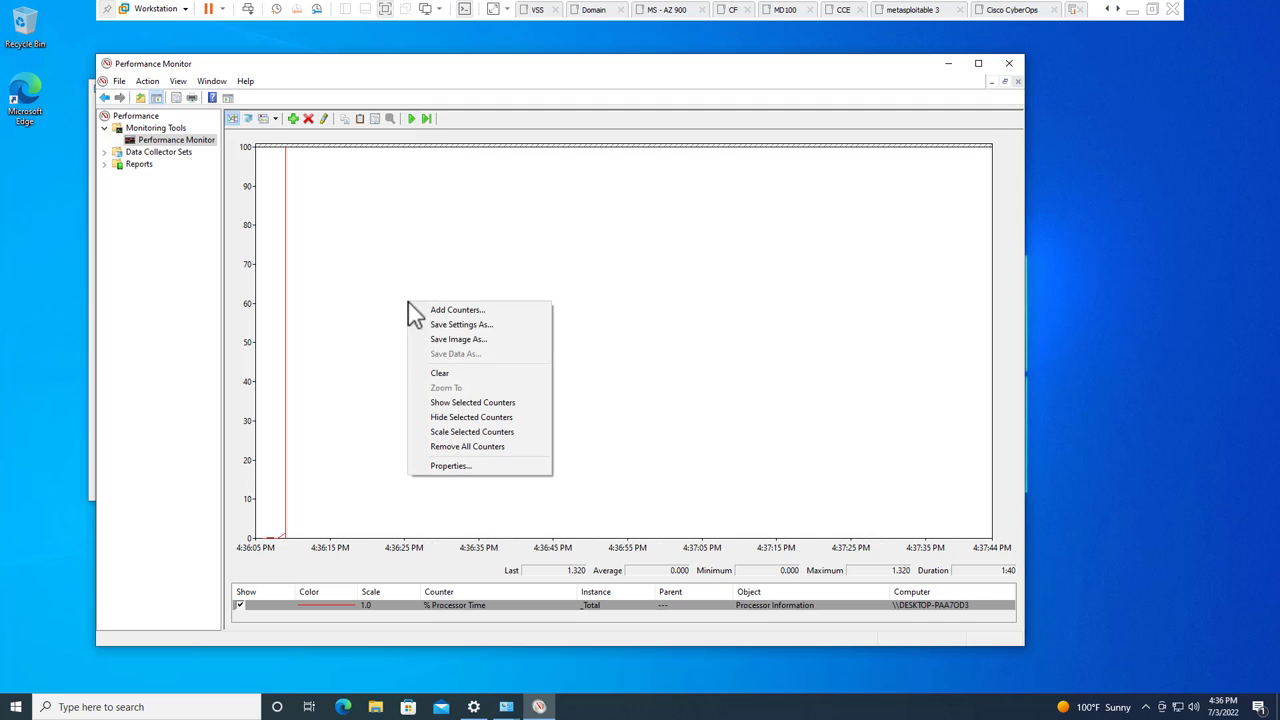
left_click(446, 378)
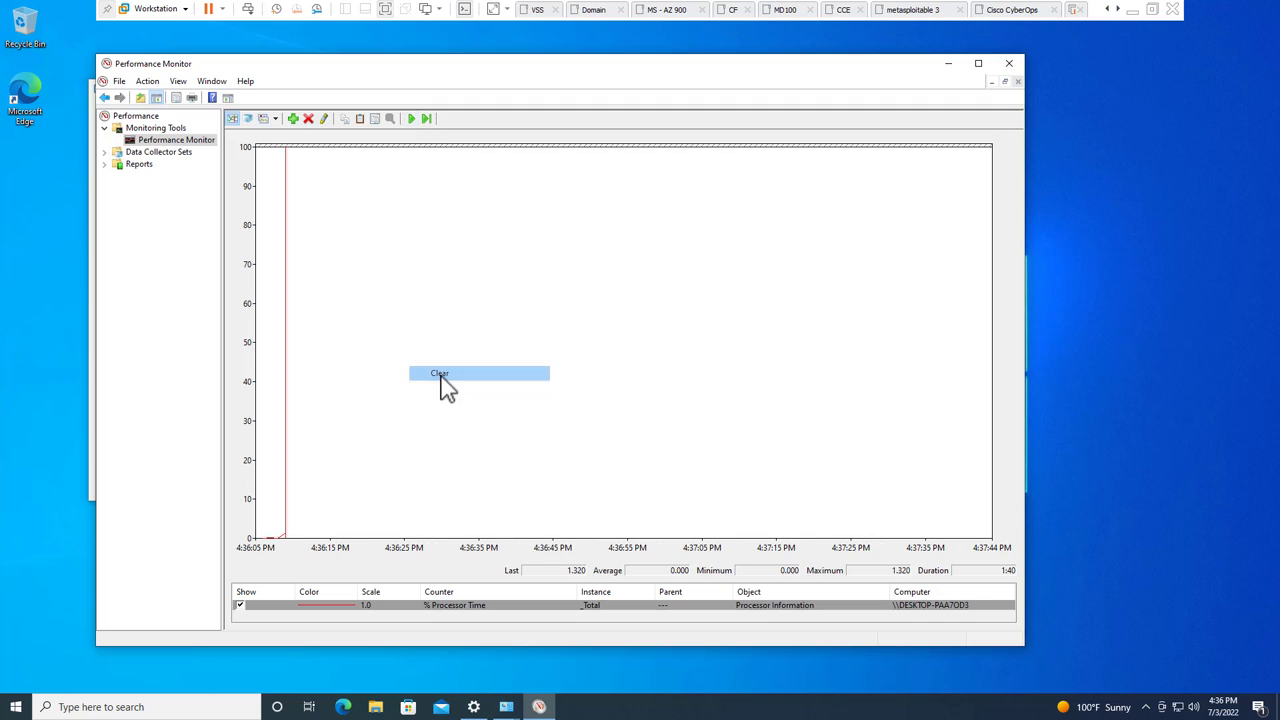
left_click(411, 120)
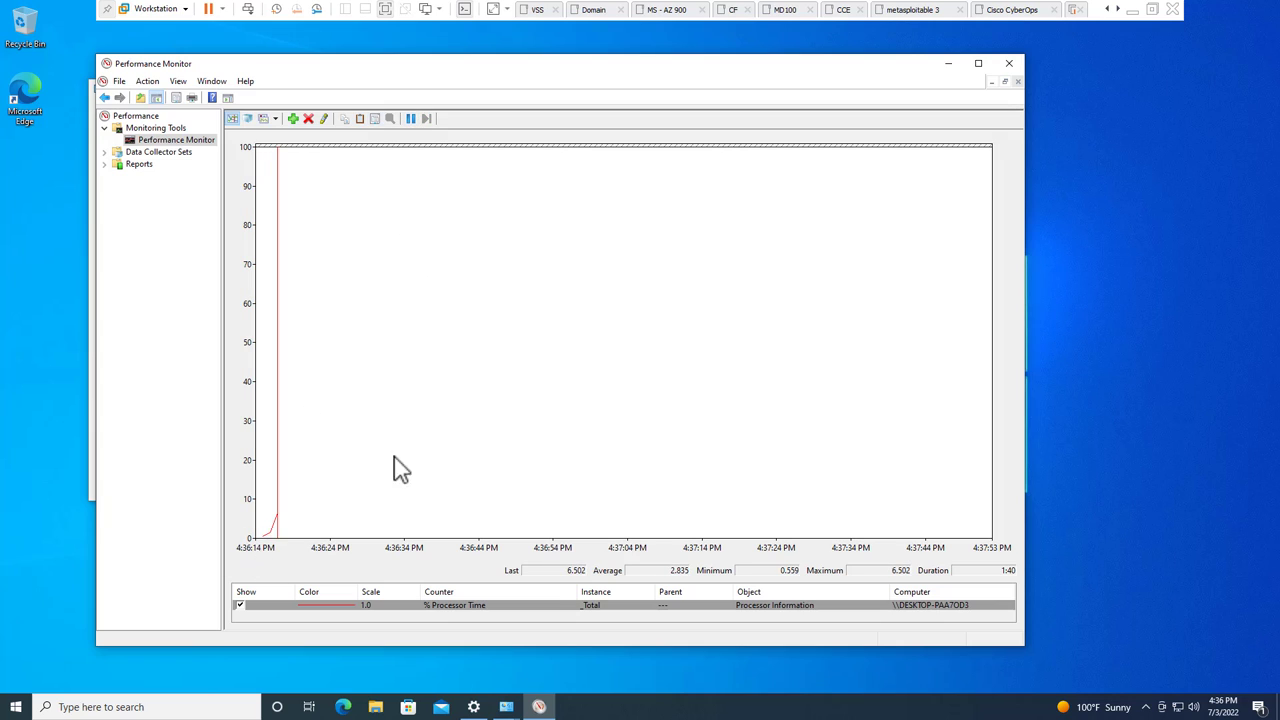
left_click(411, 119)
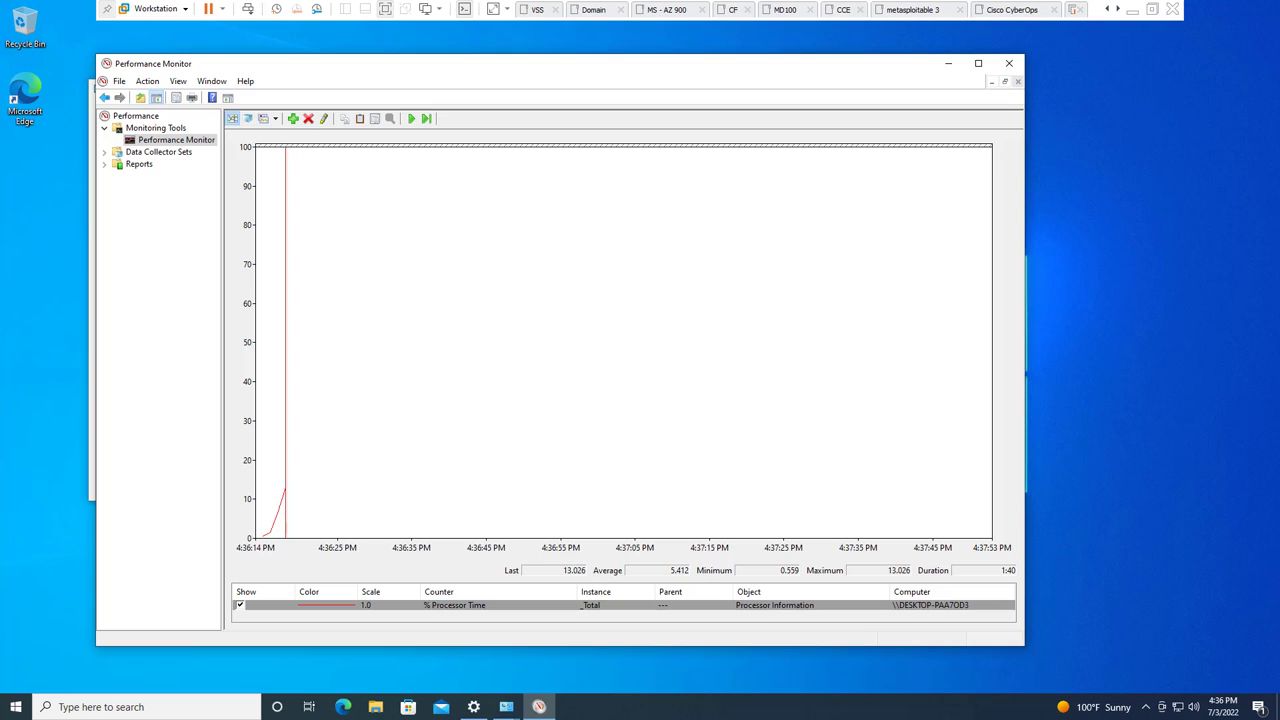
right_click(398, 268)
Step: Clear the processor graph, then open Services from Administrative Tools in a maximized window
left_click(430, 342)
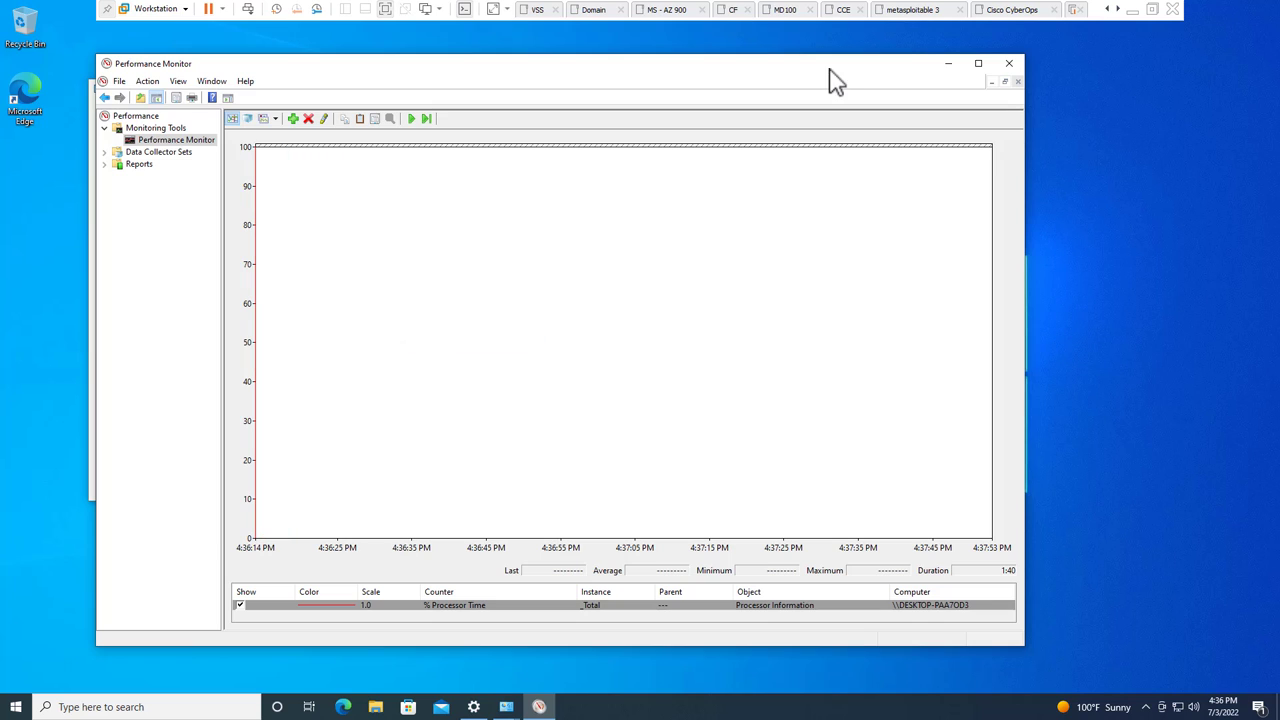
left_click(947, 66)
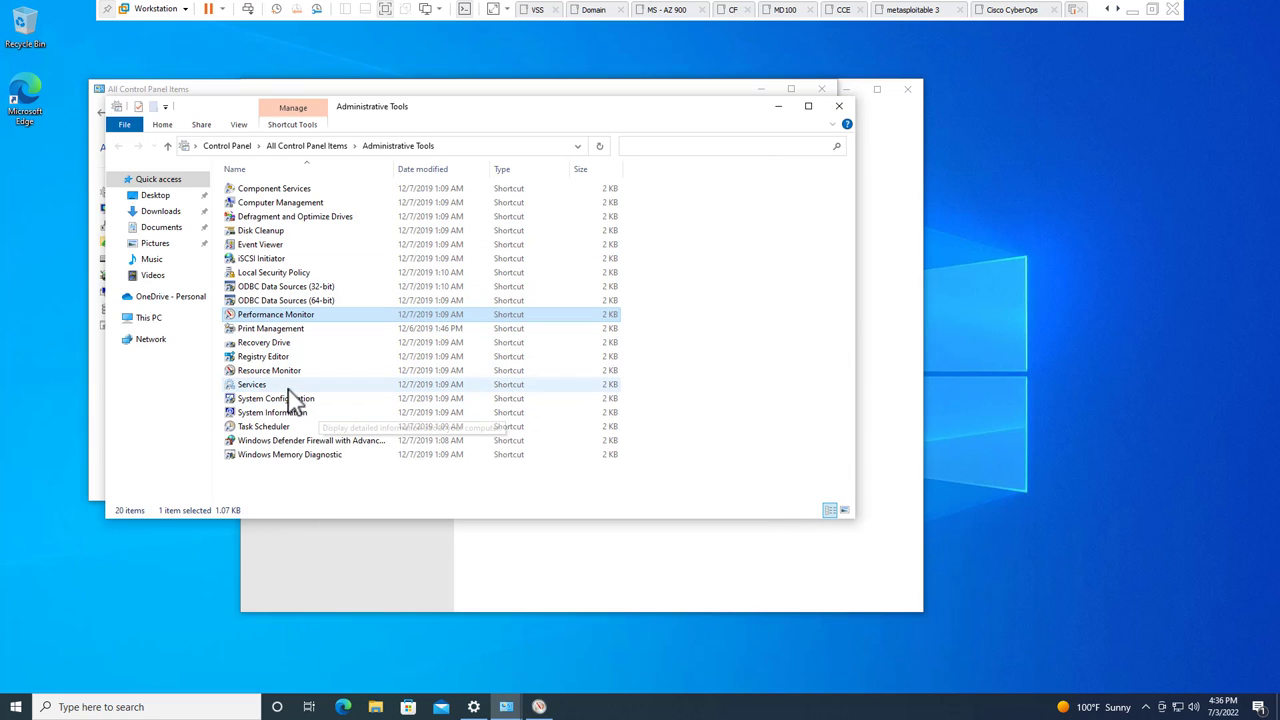
left_click(287, 389)
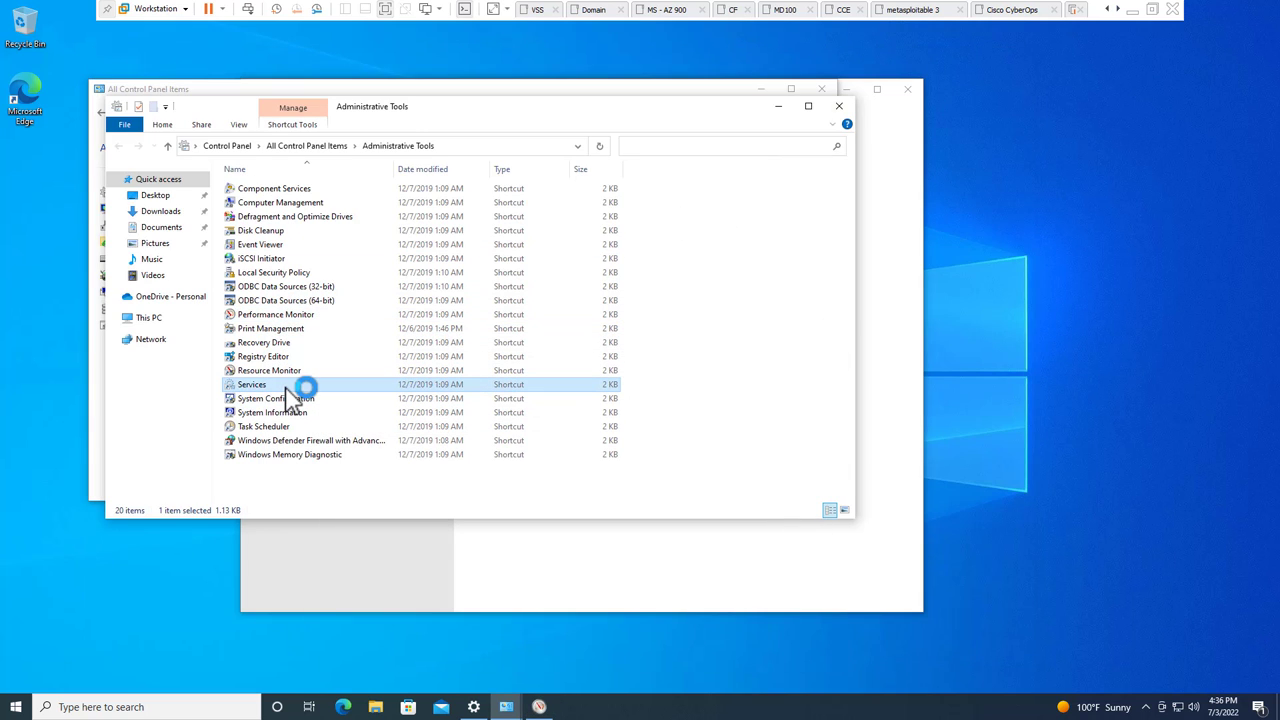
left_click(548, 48)
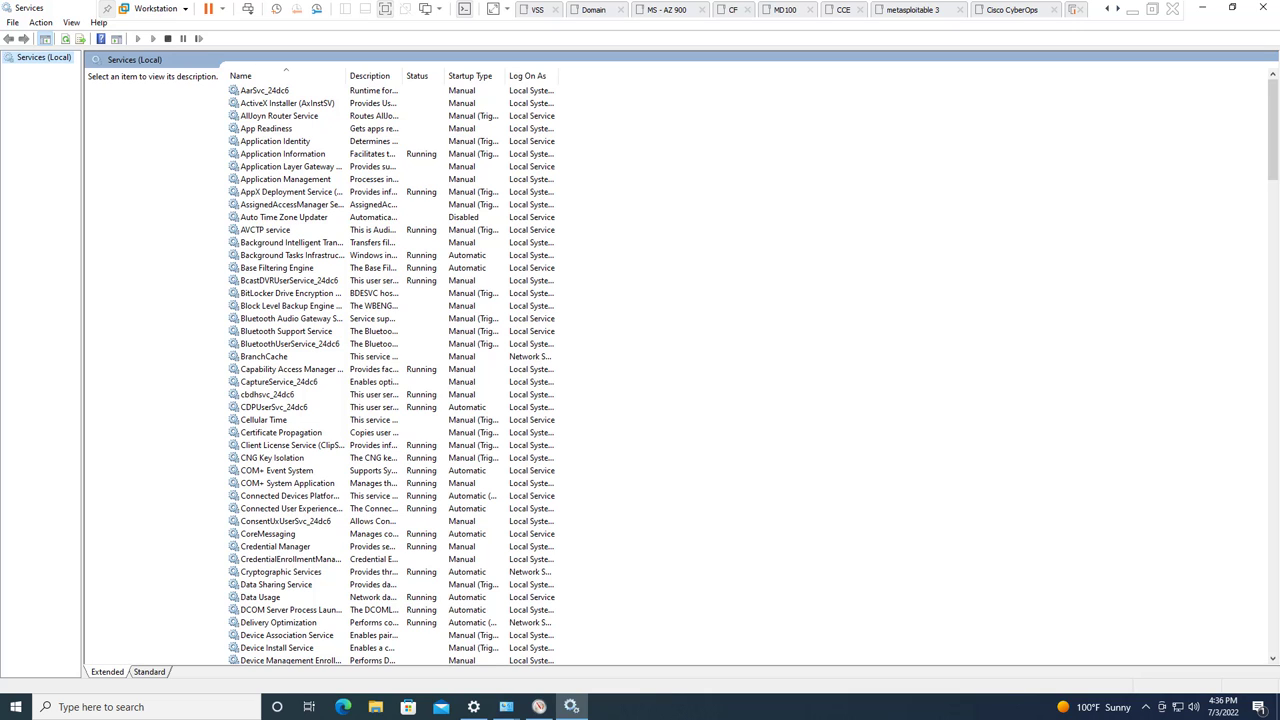
Step: Jump to the R services, widen the Name column, and open Routing and Remote Access properties
left_click(324, 293)
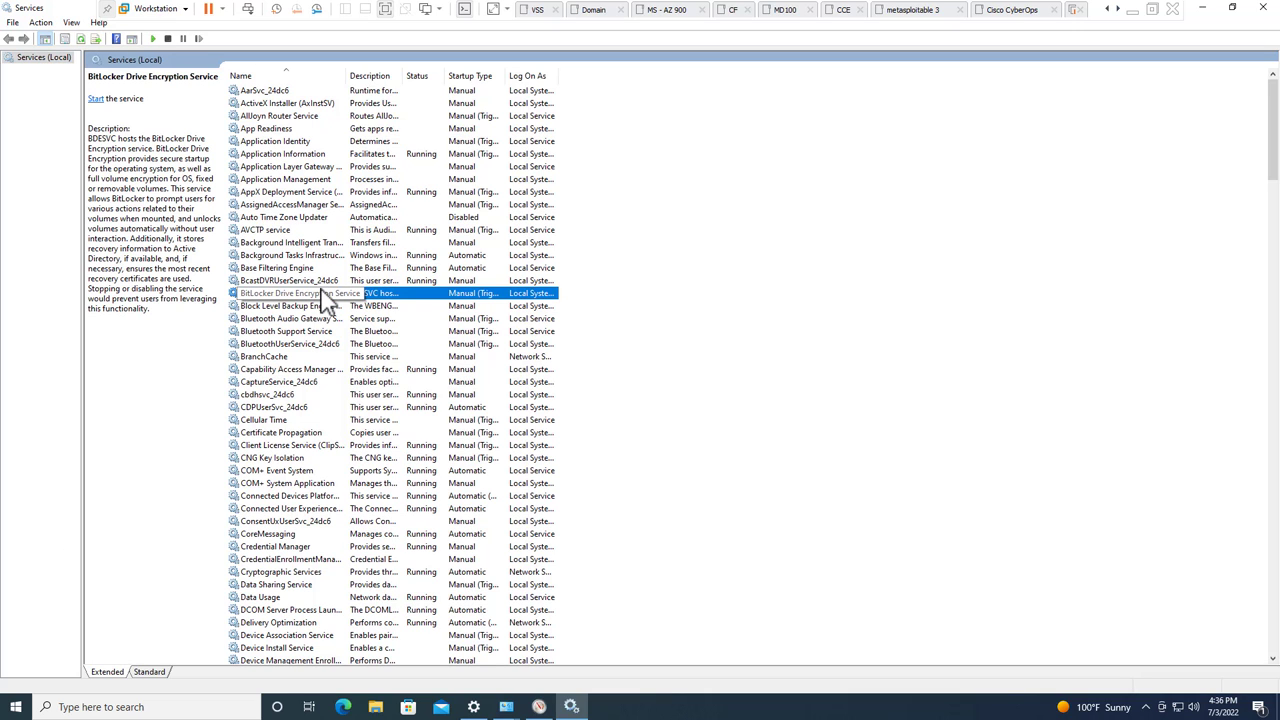
key("r")
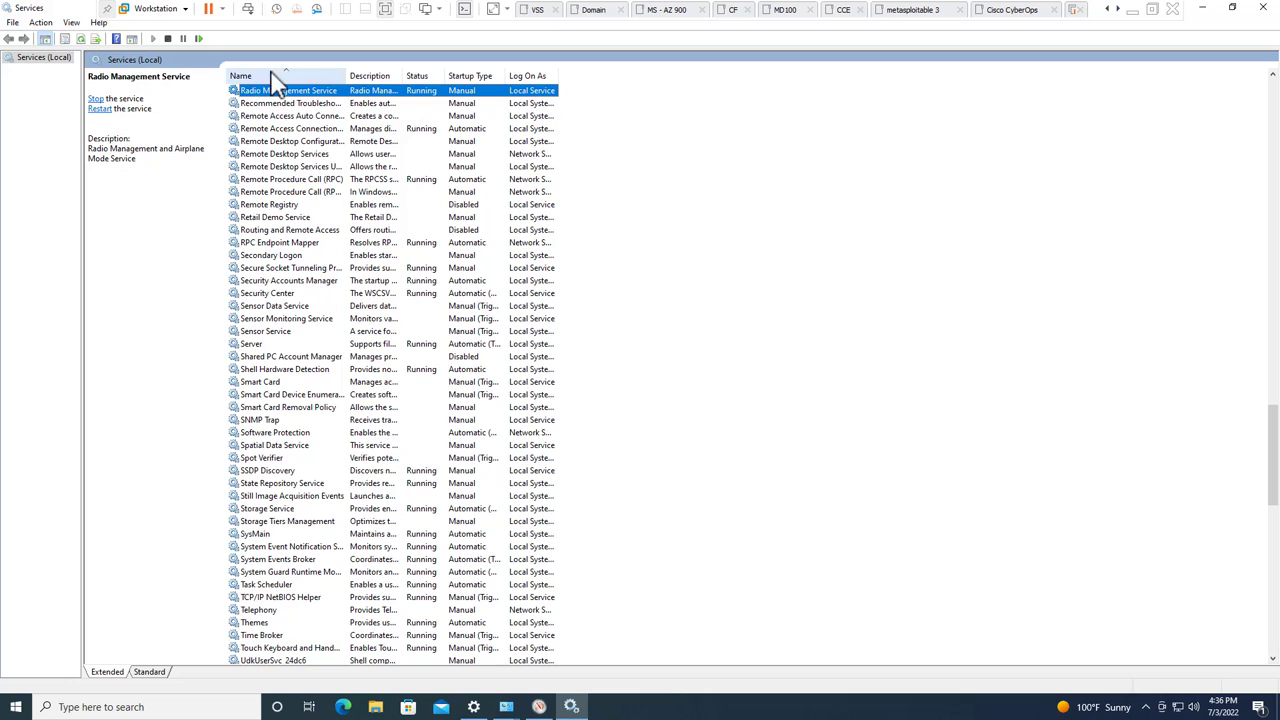
double_click(346, 75)
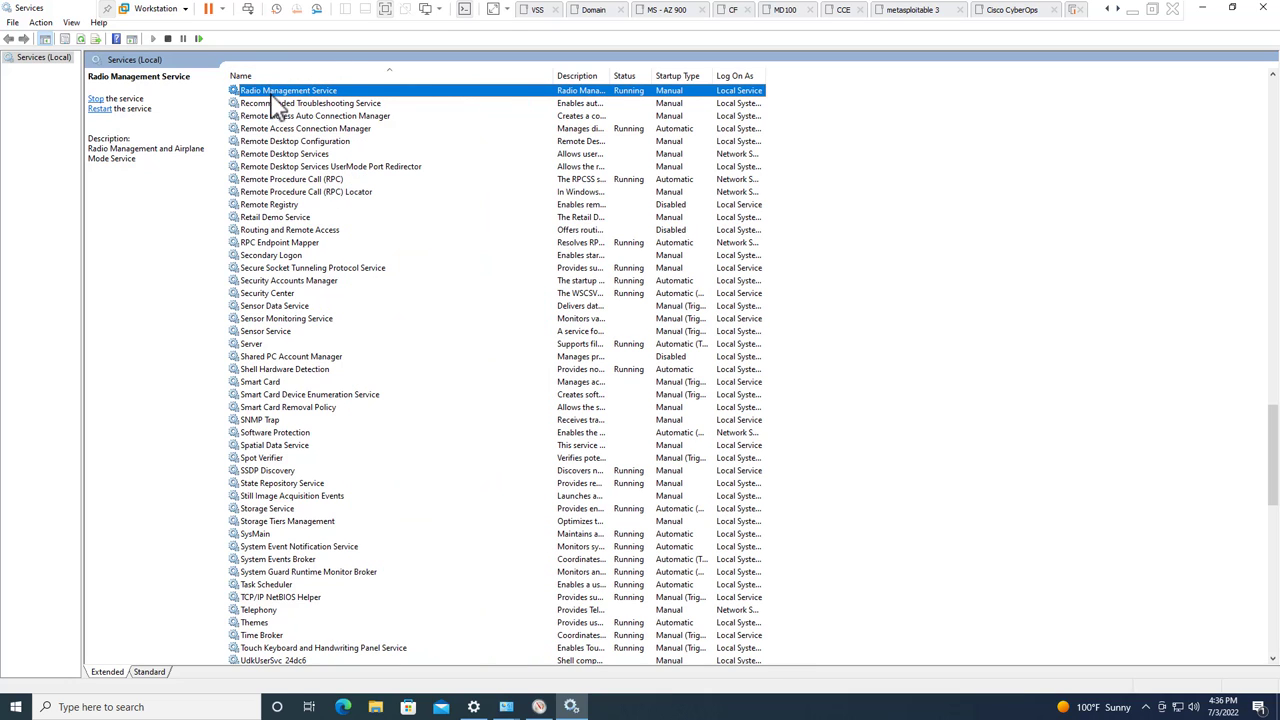
left_click(287, 232)
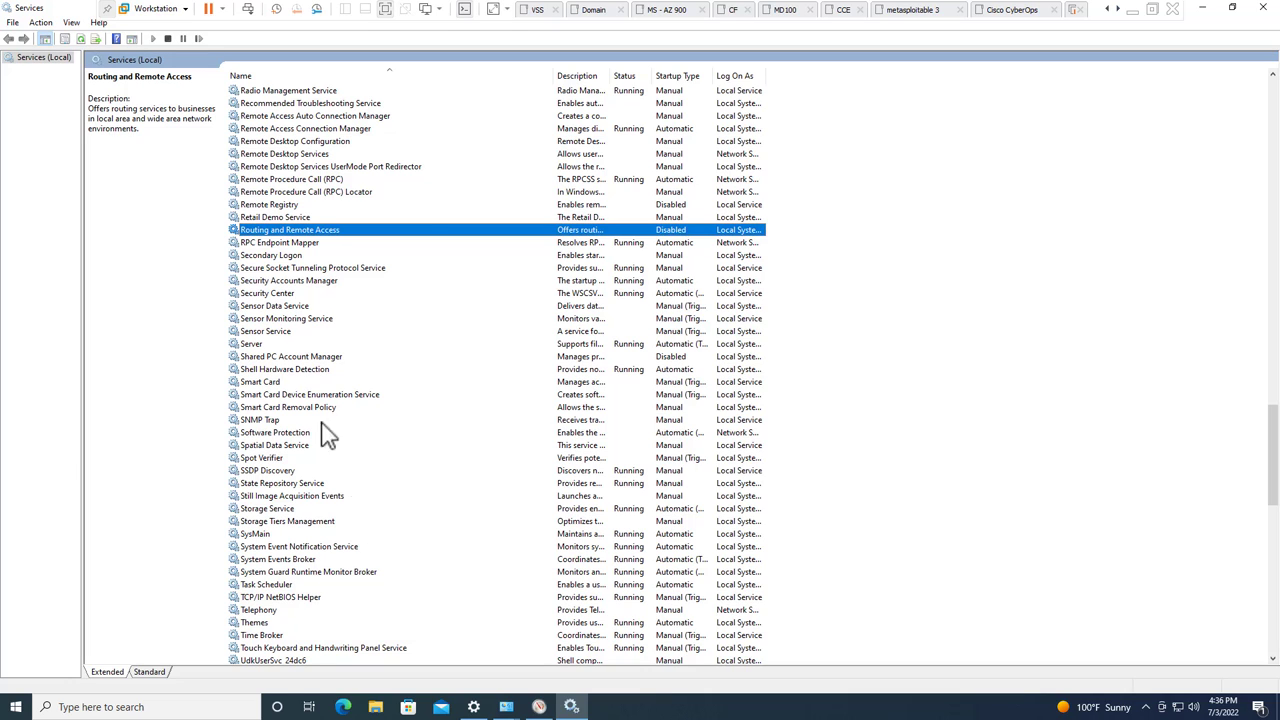
double_click(322, 231)
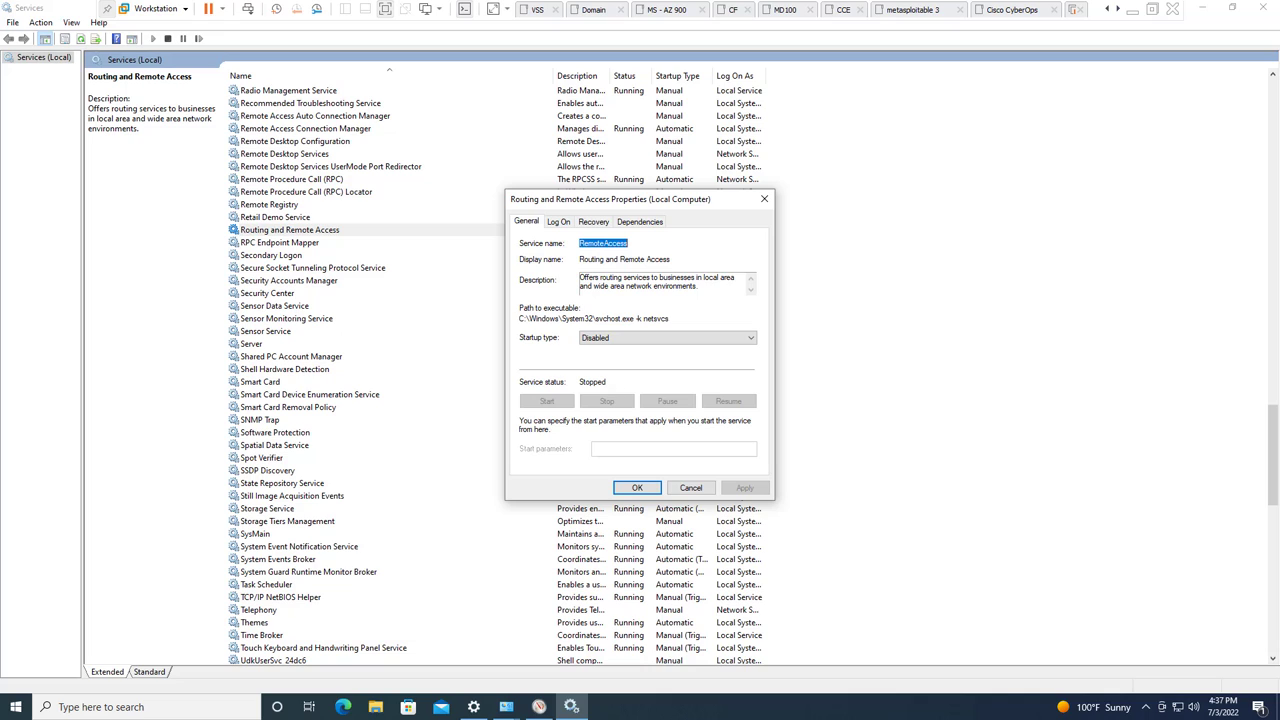
Step: Set Routing and Remote Access startup type to Manual and apply it
left_click(597, 338)
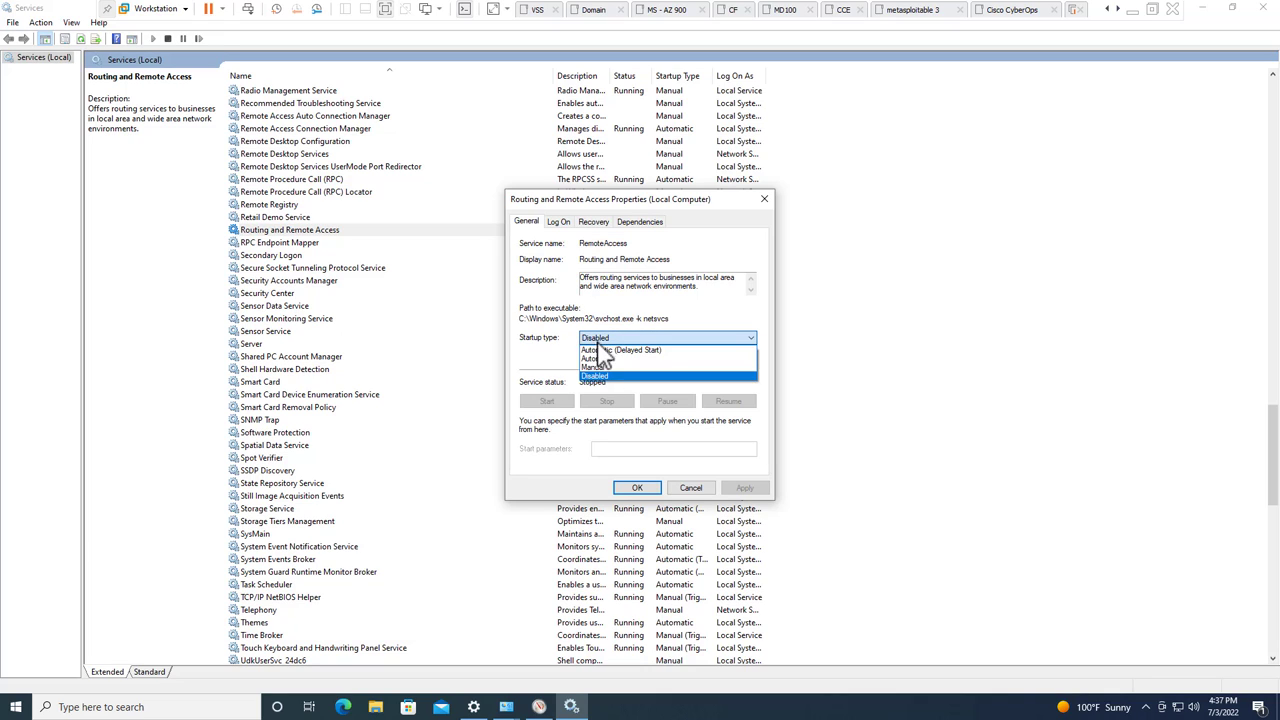
left_click(600, 367)
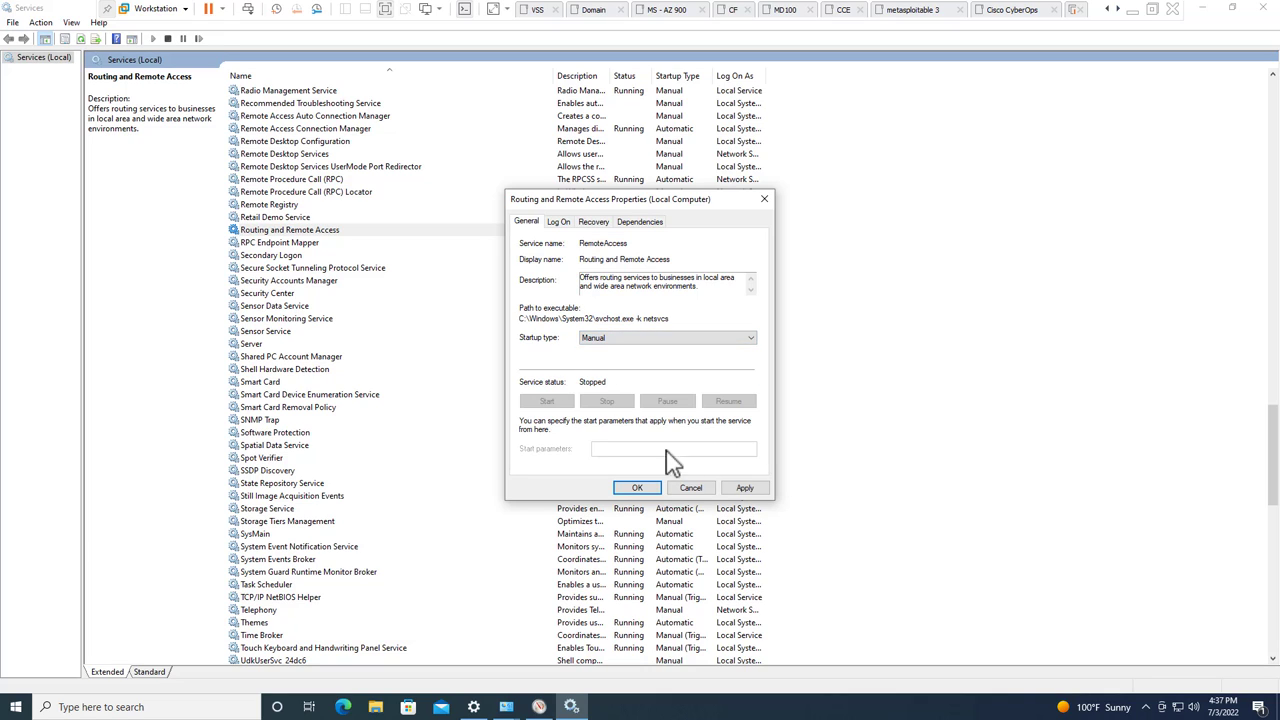
left_click(745, 488)
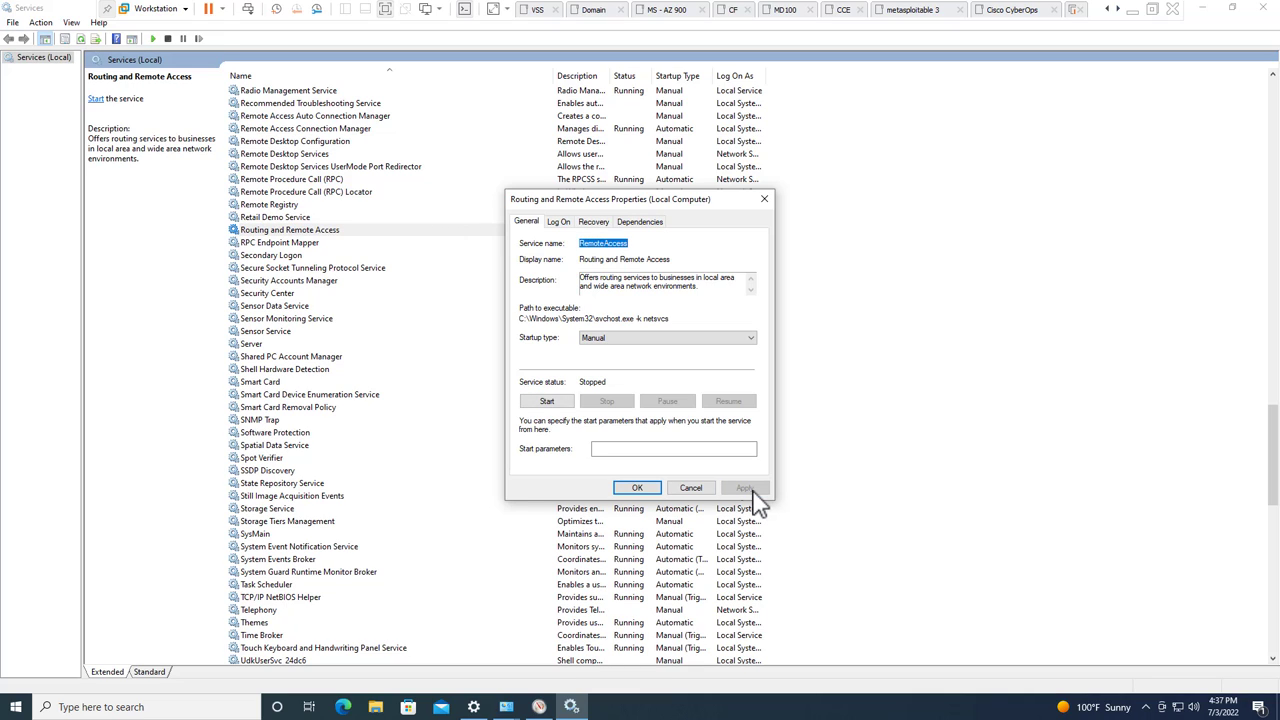
left_click(752, 490)
Step: Restore the Services window and place it and the properties dialog at the upper left
left_click(1248, 20)
left_click_drag(400, 68, 336, 66)
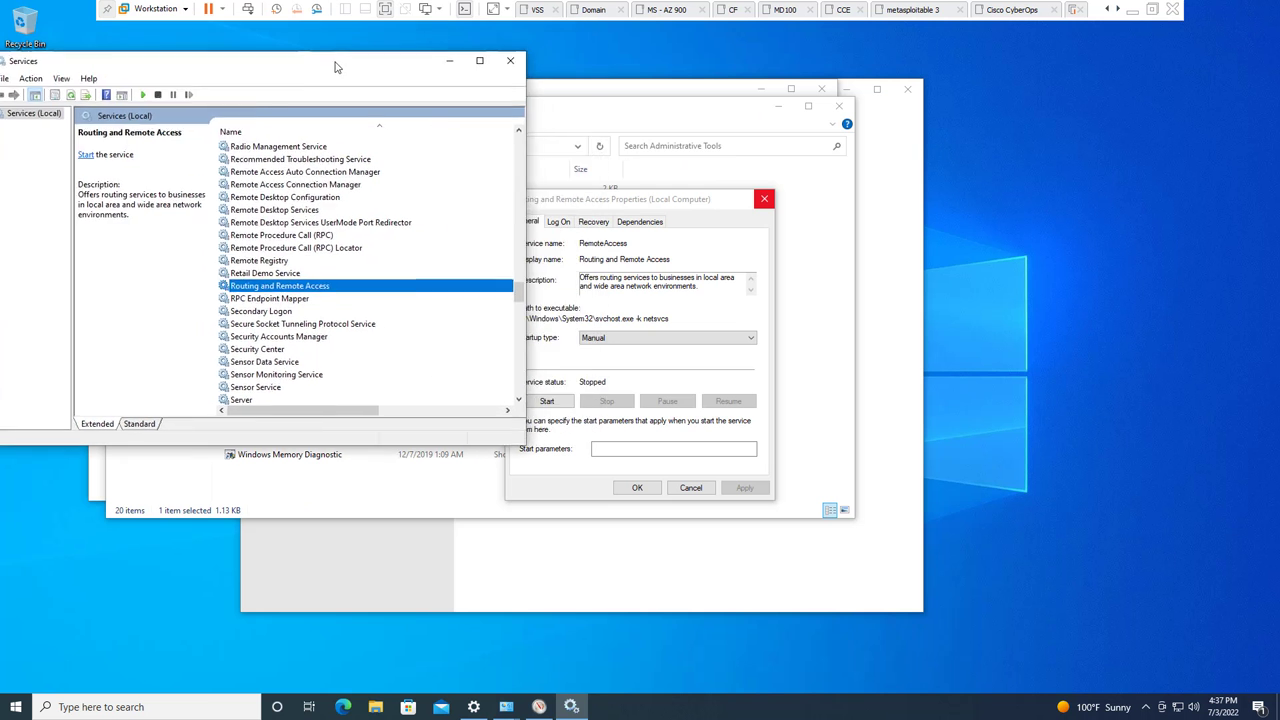
left_click(586, 205)
left_click_drag(623, 205, 157, 128)
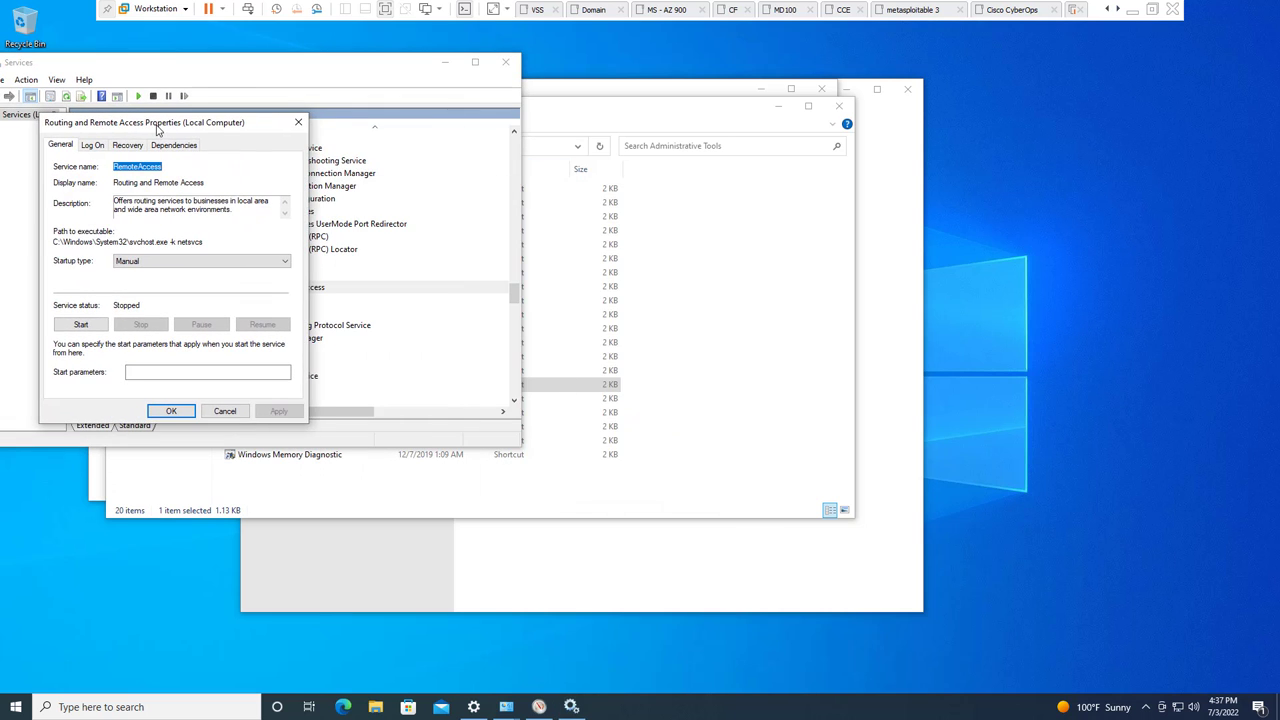
Step: Bring Performance Monitor forward and drag it to the right side of the screen
left_click(539, 707)
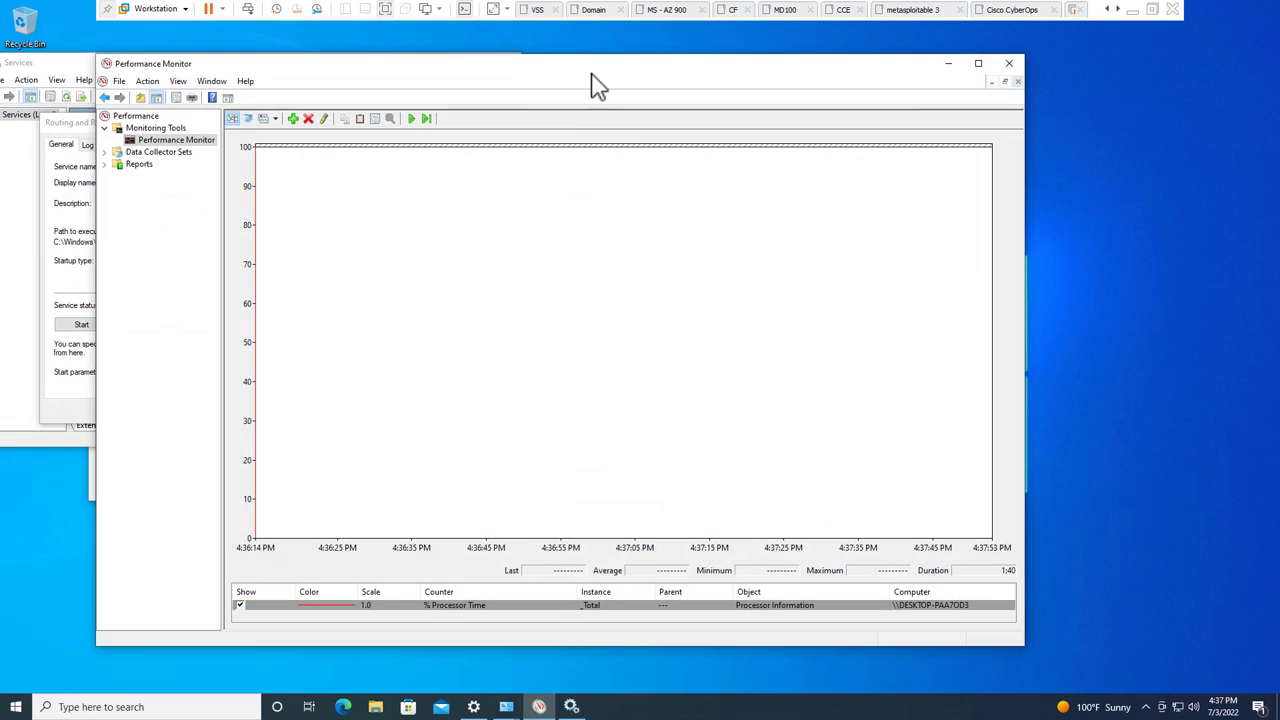
left_click_drag(596, 78, 1279, 244)
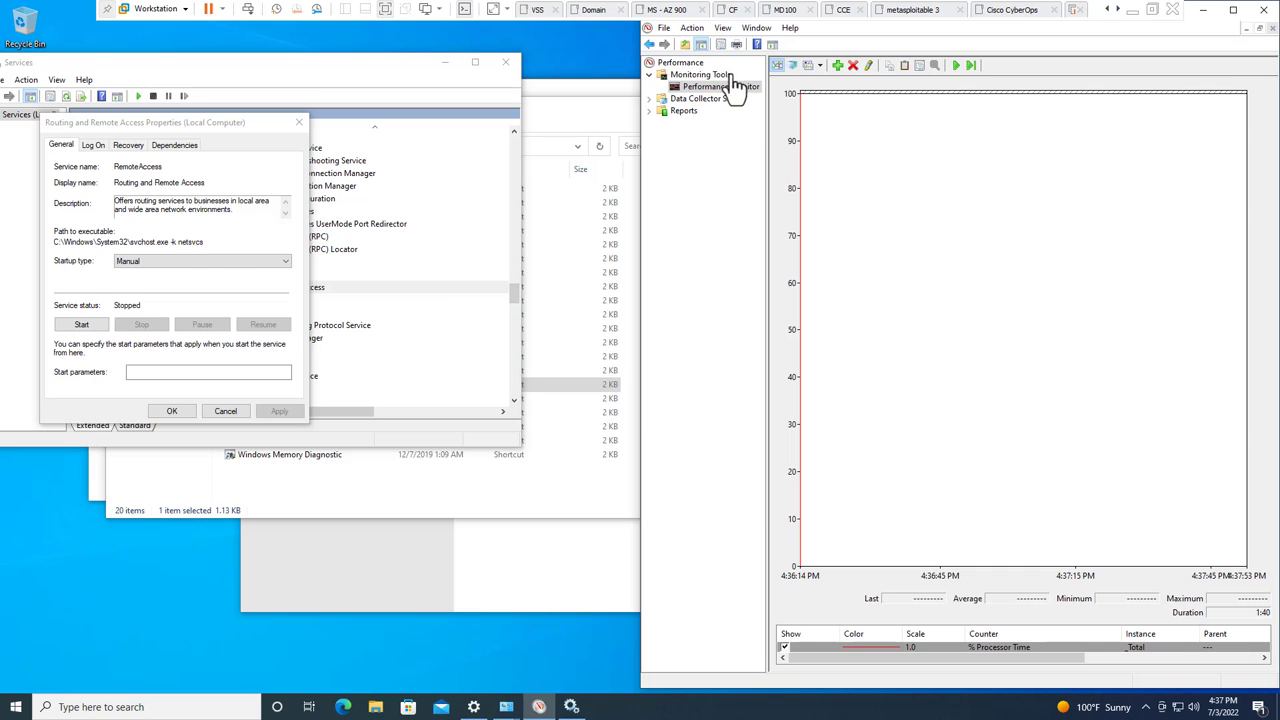
Step: Unfreeze the processor graph, start then stop Routing and Remote Access, and refocus Performance Monitor
left_click(959, 64)
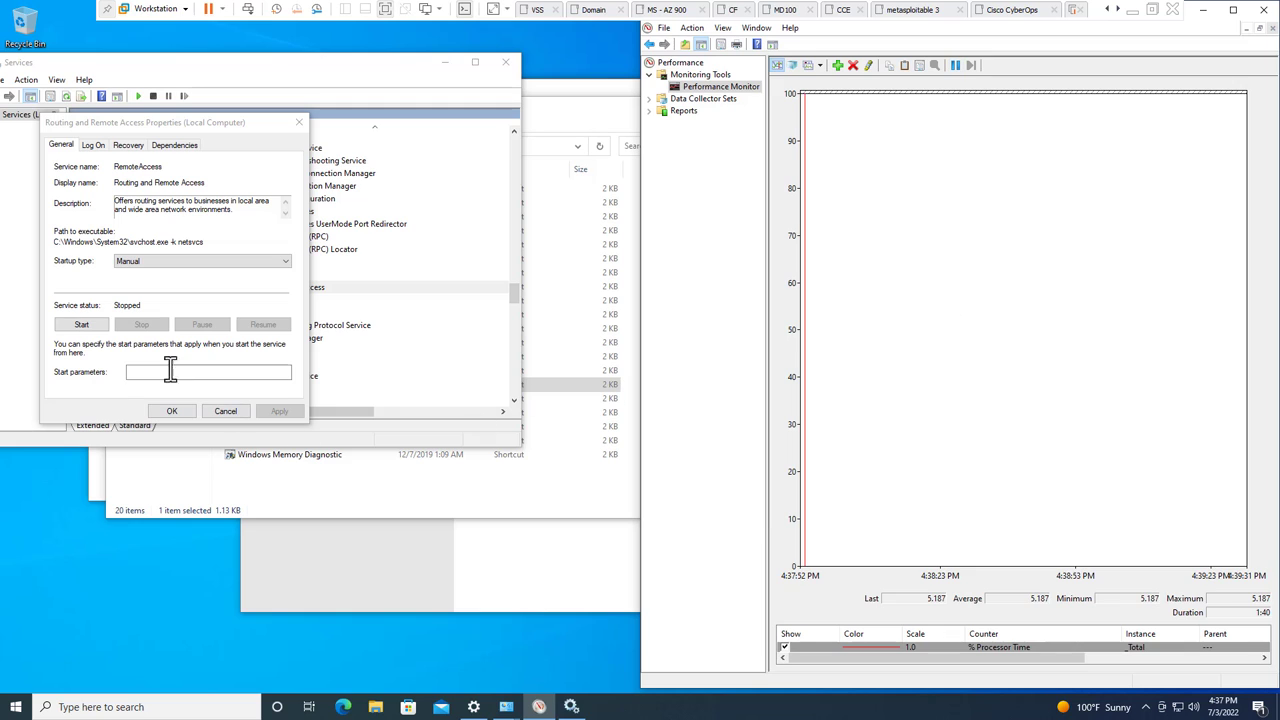
left_click(97, 324)
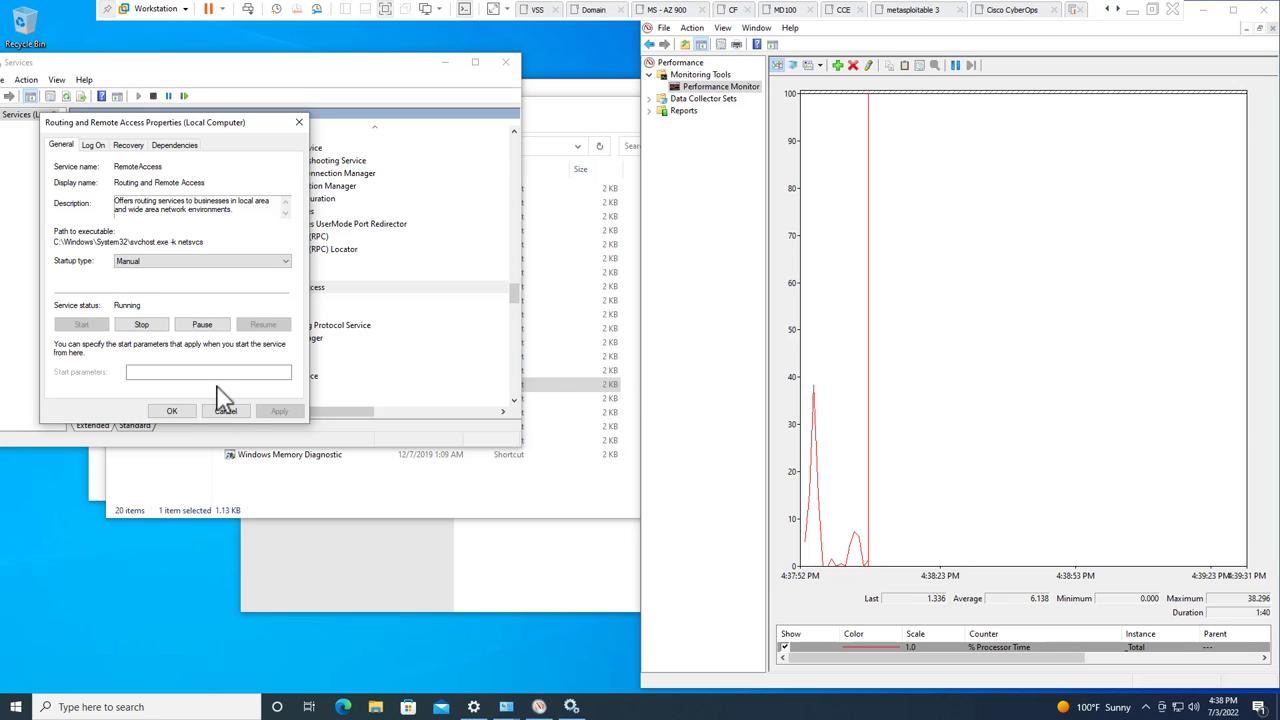
left_click(145, 329)
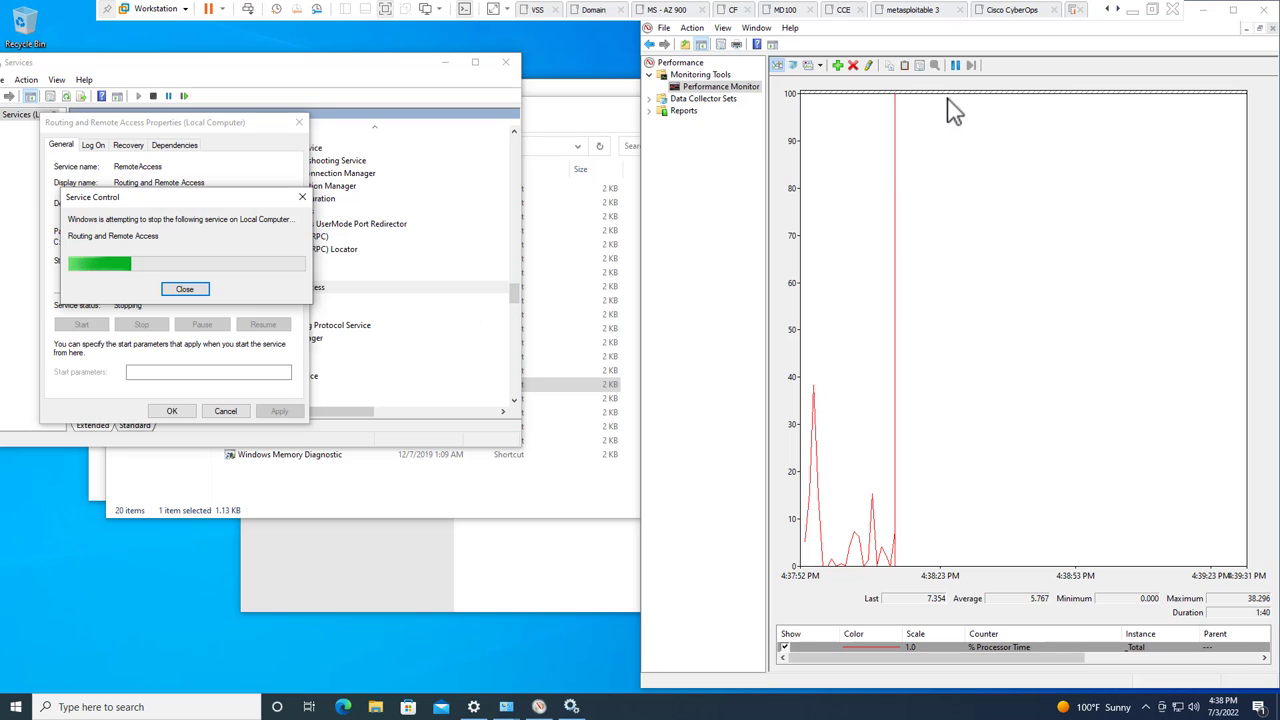
left_click(956, 65)
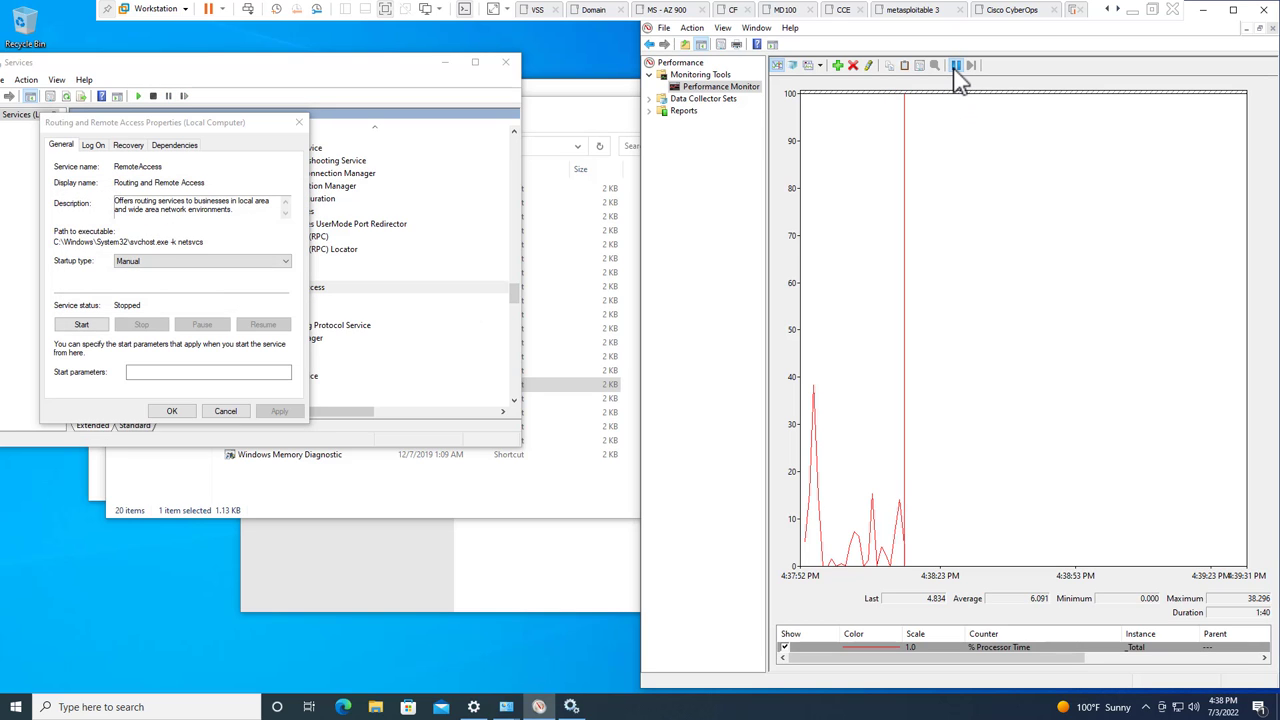
Step: Freeze the processor graph and navigate to the Network and Sharing Center
left_click(956, 65)
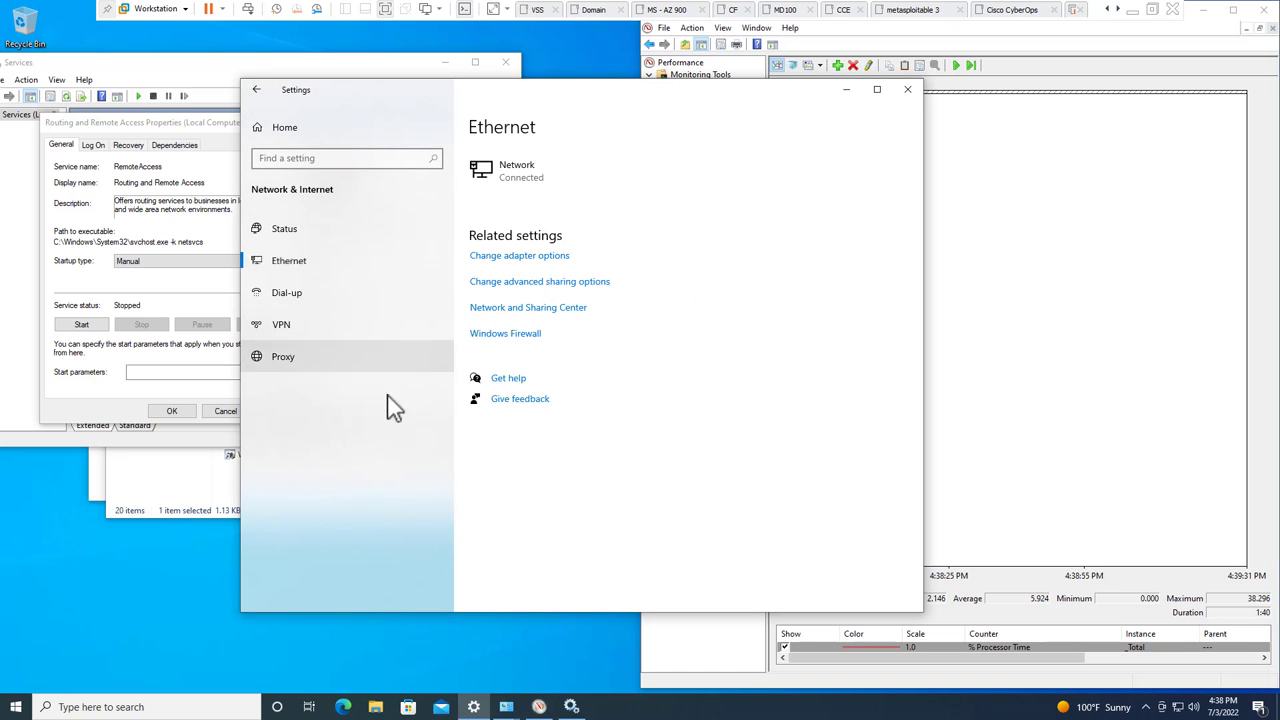
left_click(557, 256)
left_click(330, 130)
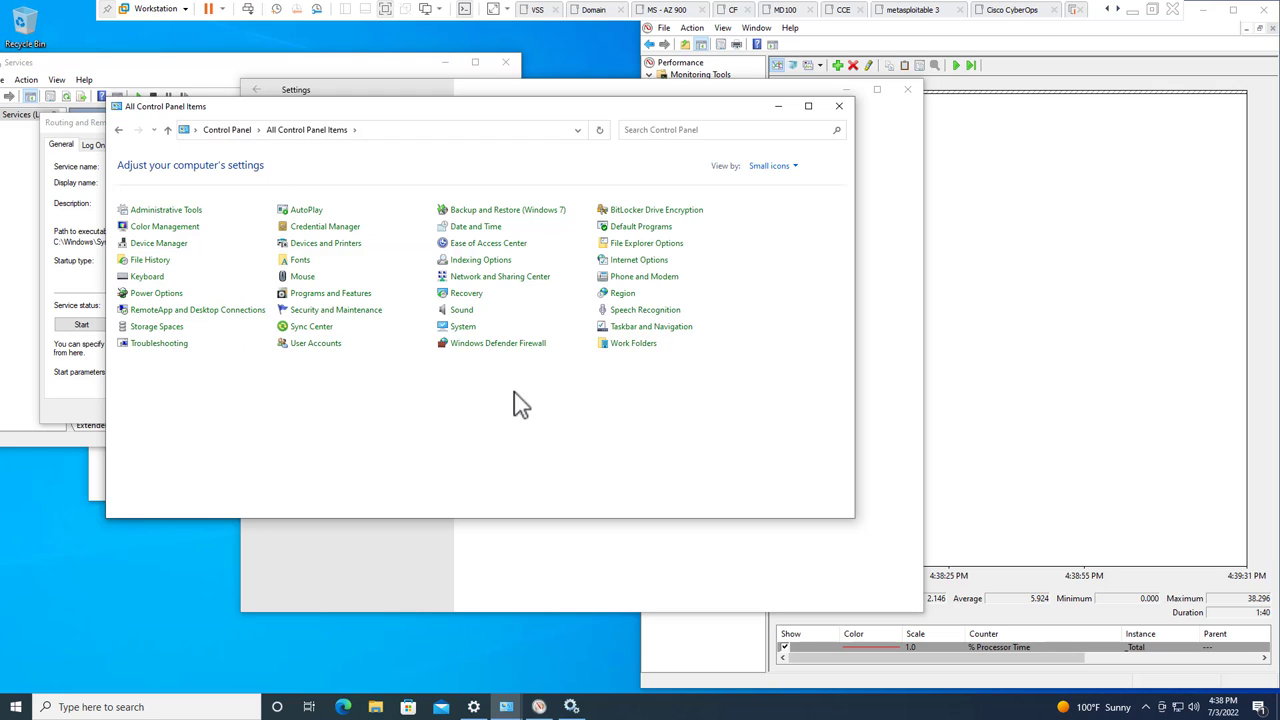
left_click(516, 280)
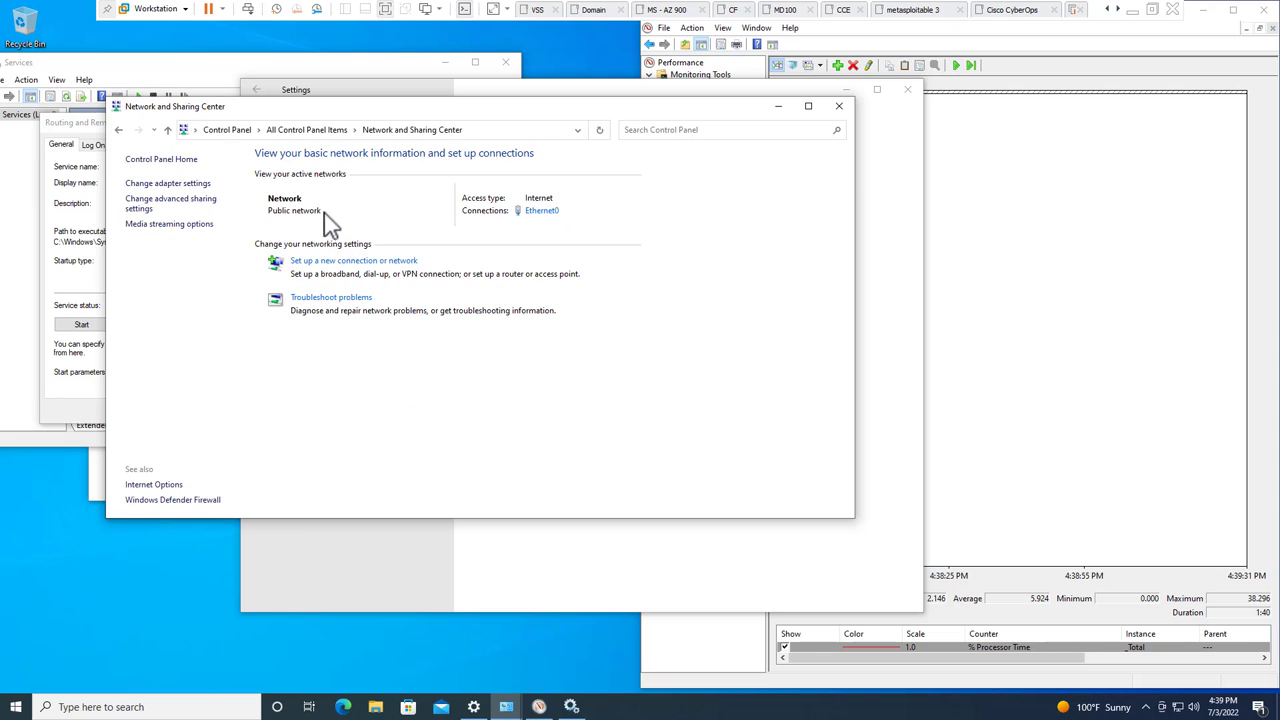
Step: Review Ethernet0's status, connection details and adapter properties, closing them without changes
left_click(530, 210)
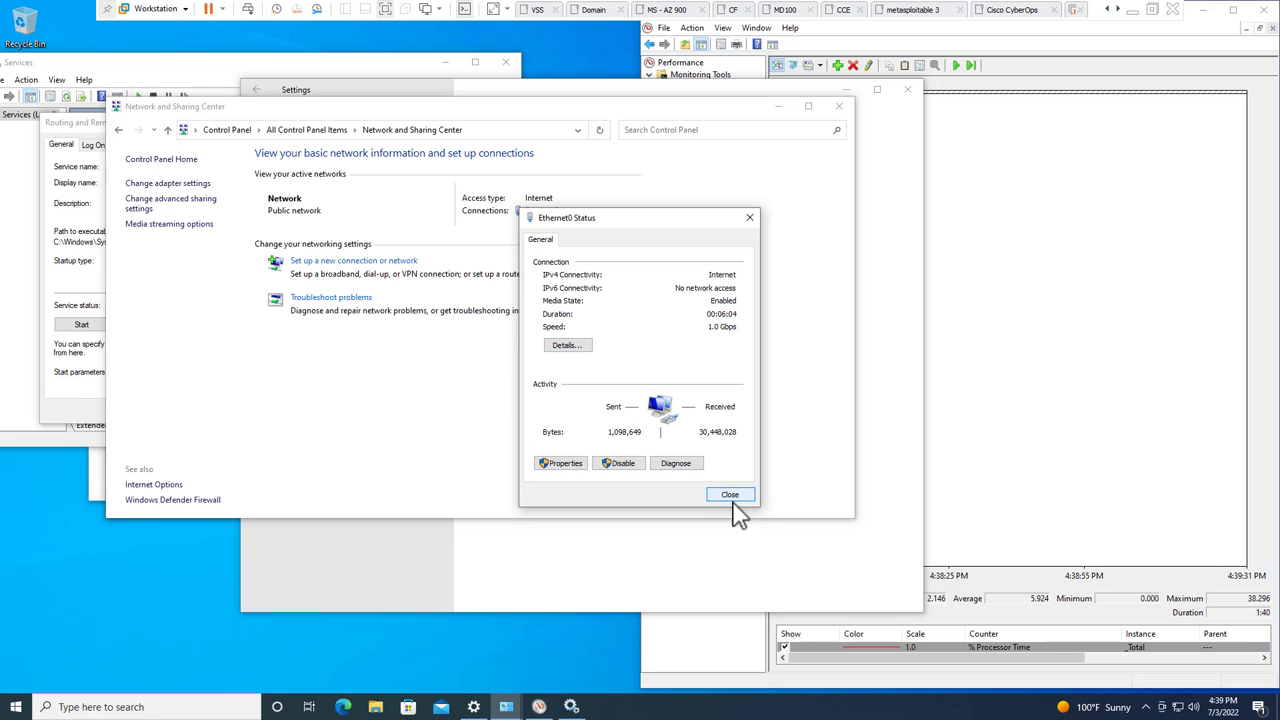
left_click(552, 344)
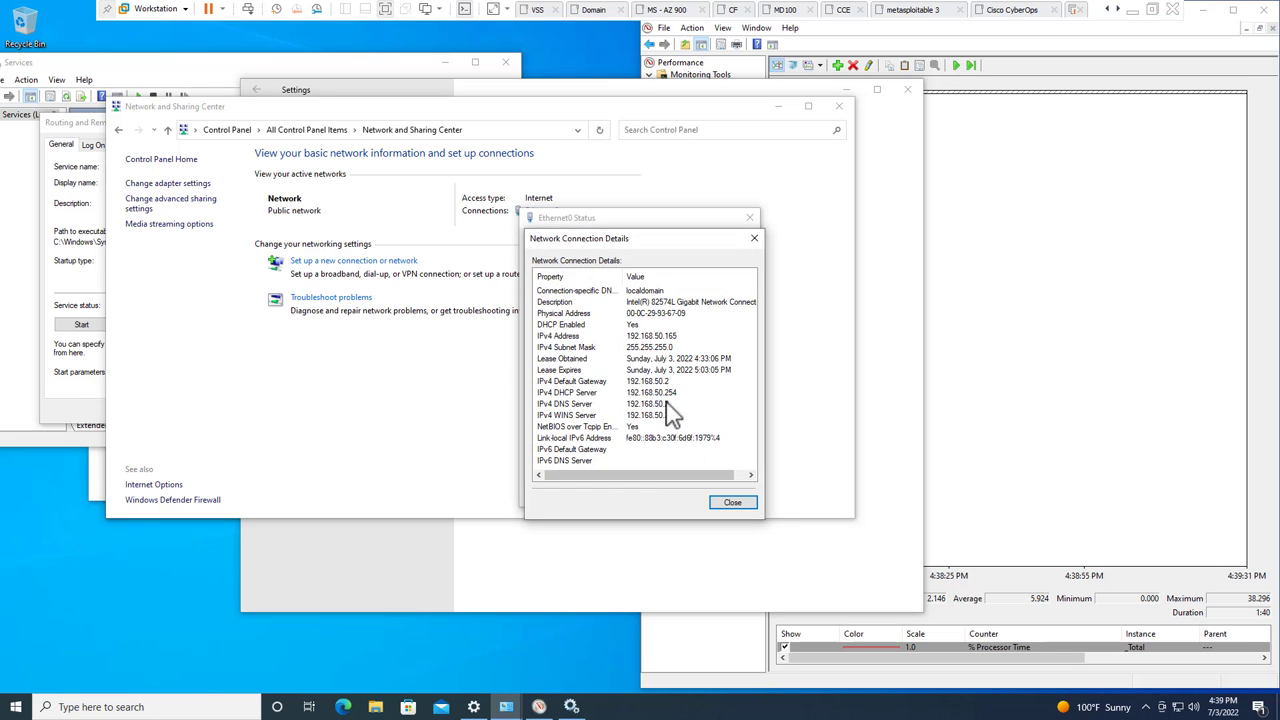
left_click(735, 502)
left_click(562, 463)
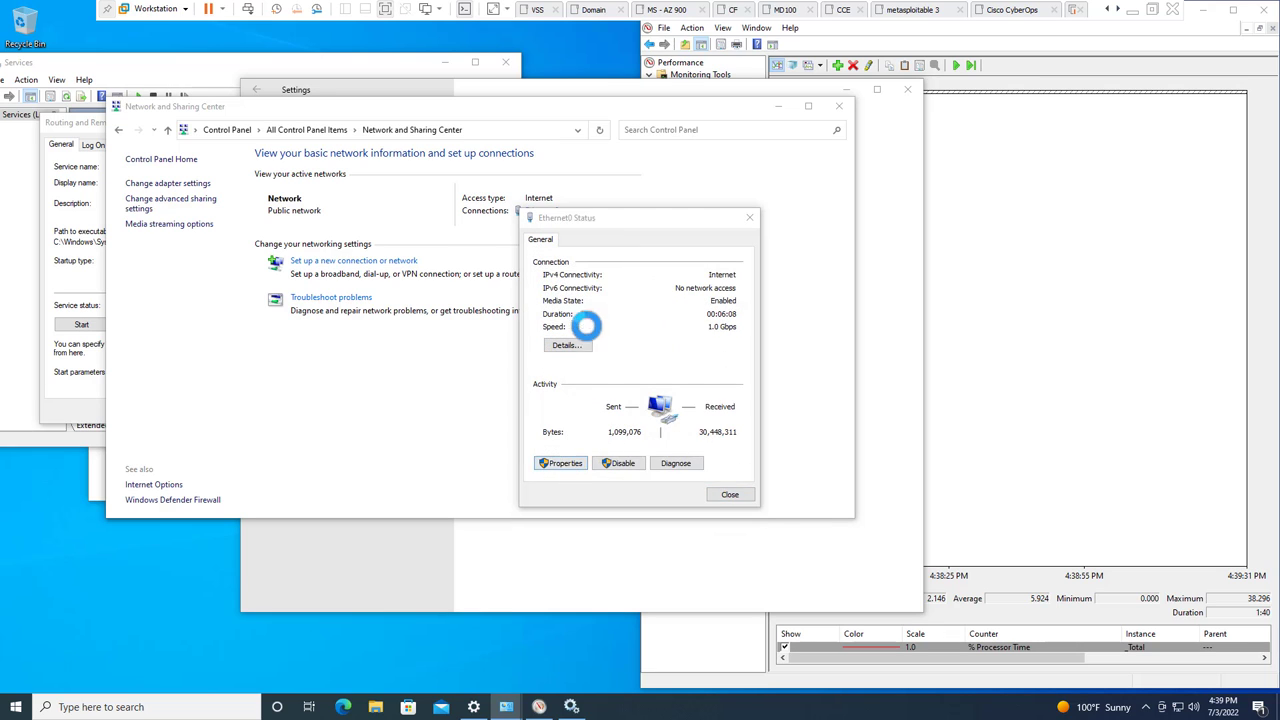
left_click(703, 360)
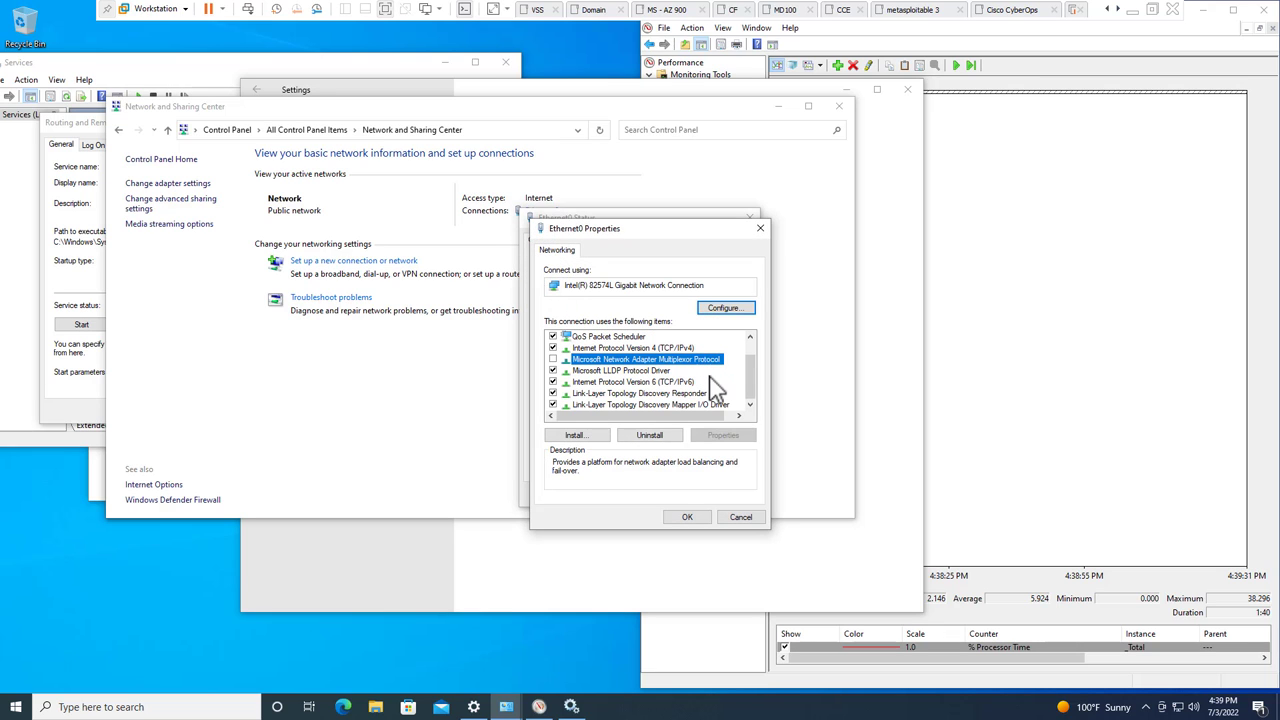
left_click(735, 520)
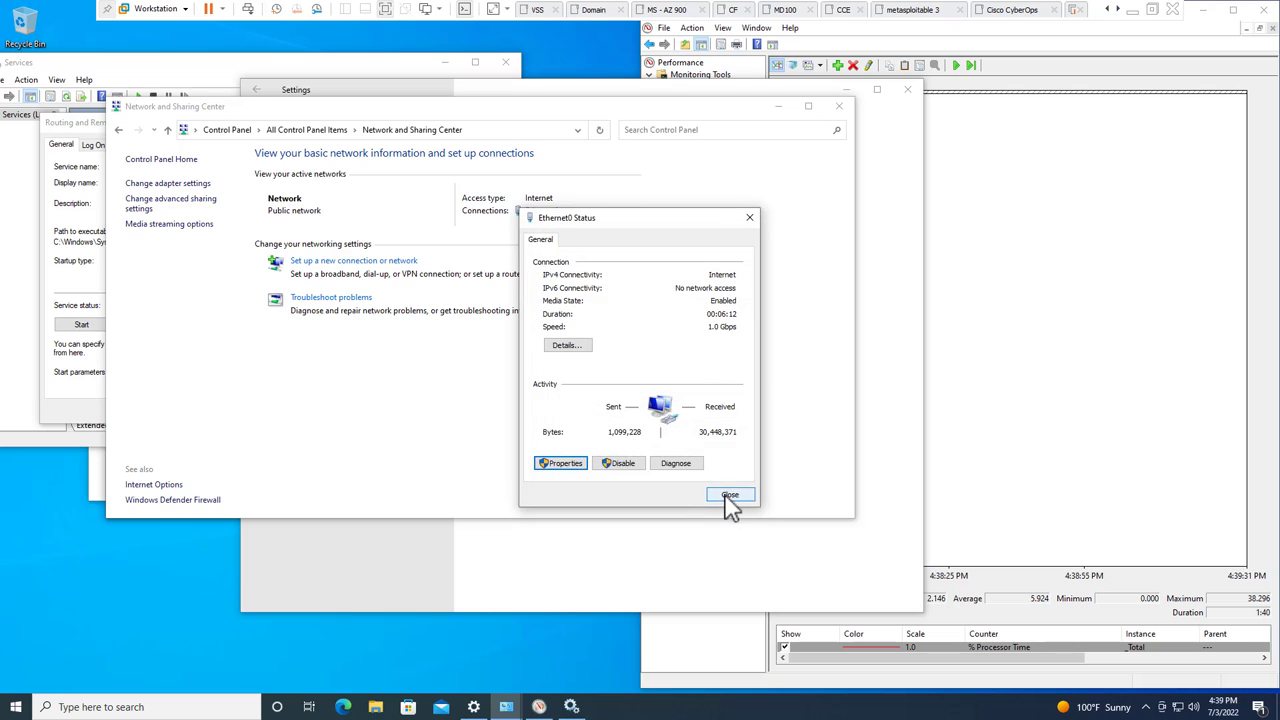
left_click(729, 496)
Step: Return to Control Panel's Network and Internet page and move that window down-right
left_click(186, 184)
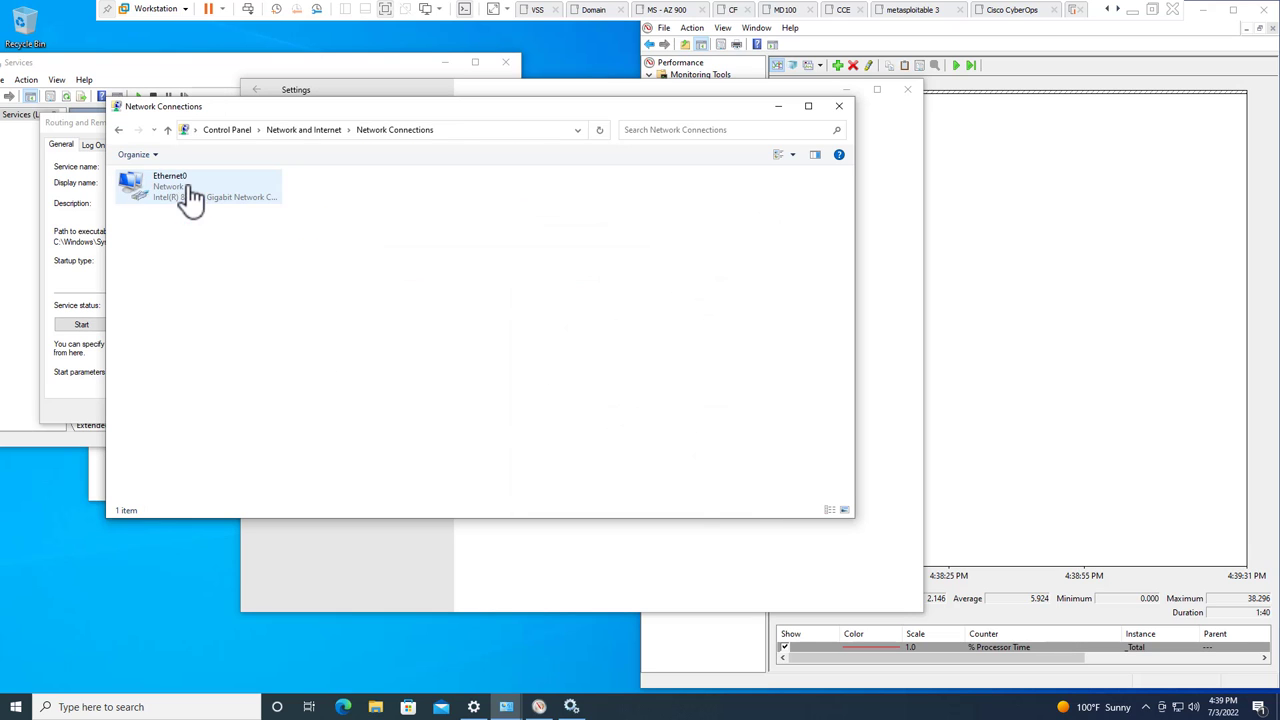
left_click(305, 131)
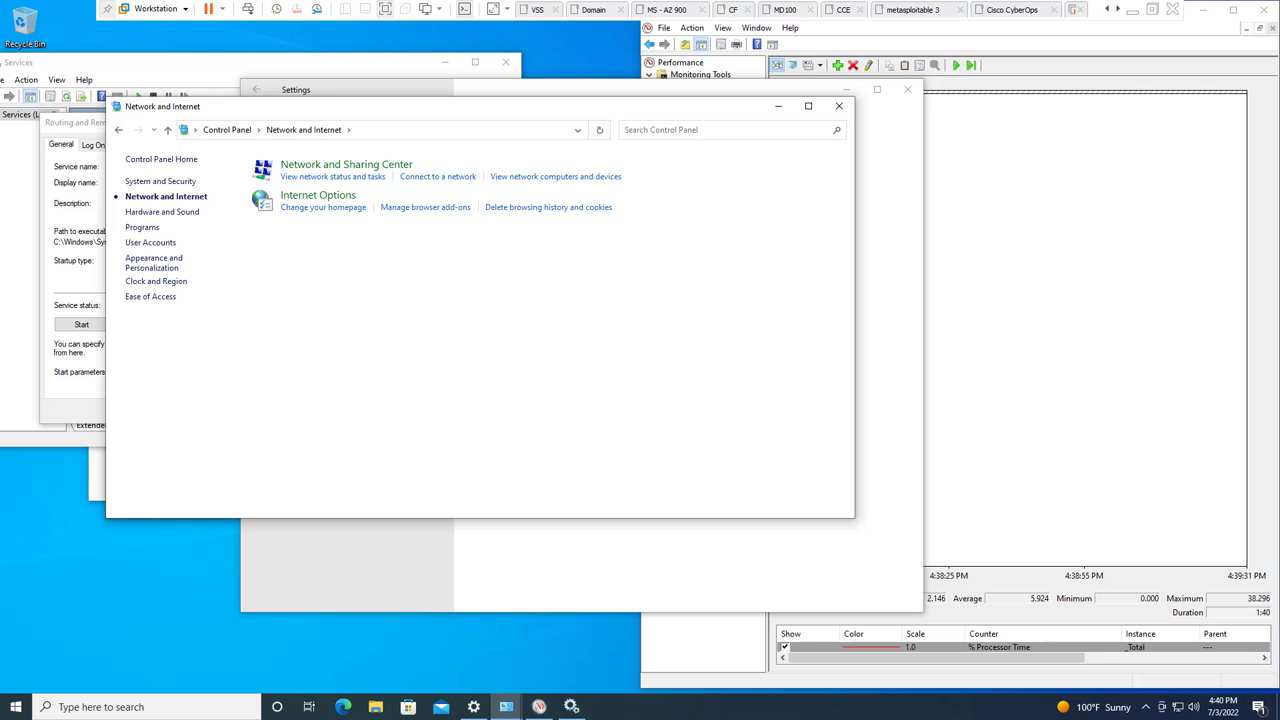
mouse_move(467, 110)
left_mouse_down()
mouse_move(798, 293)
mouse_move(752, 204)
left_mouse_up()
Step: Open the Ethernet0 connection status from Network and Sharing Center and review its adapter properties
left_click(82, 324)
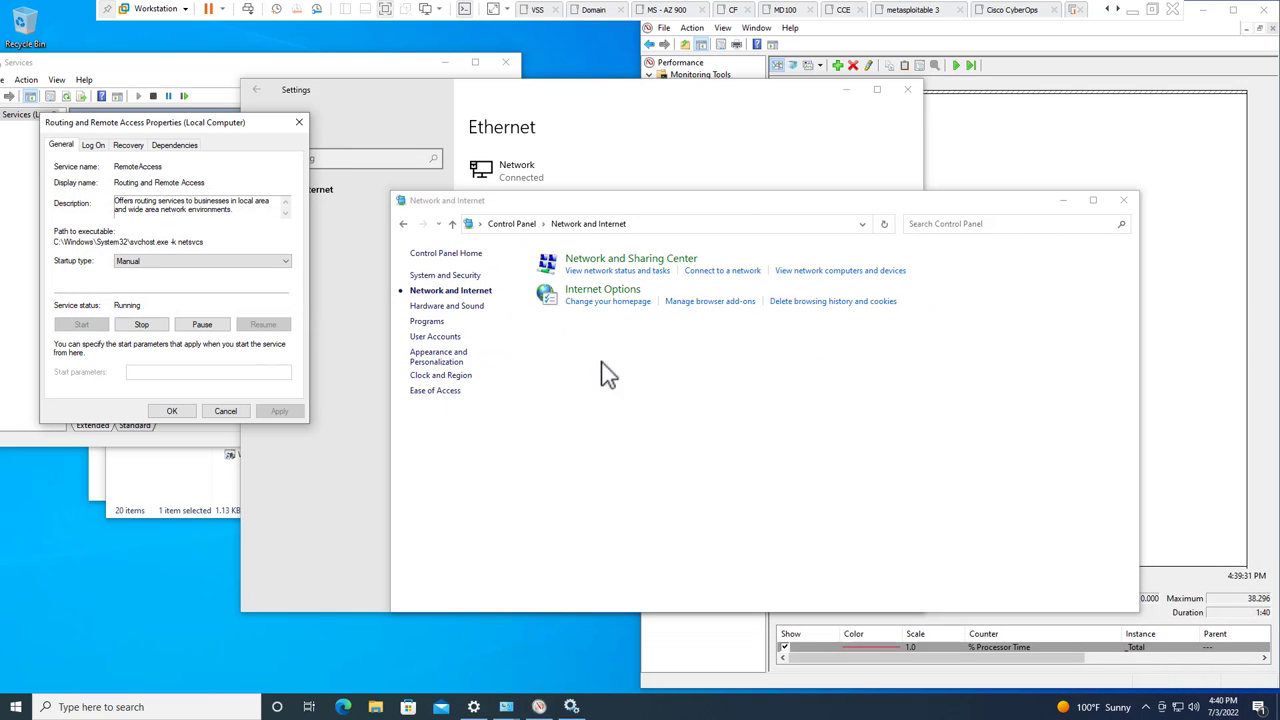
left_click(622, 262)
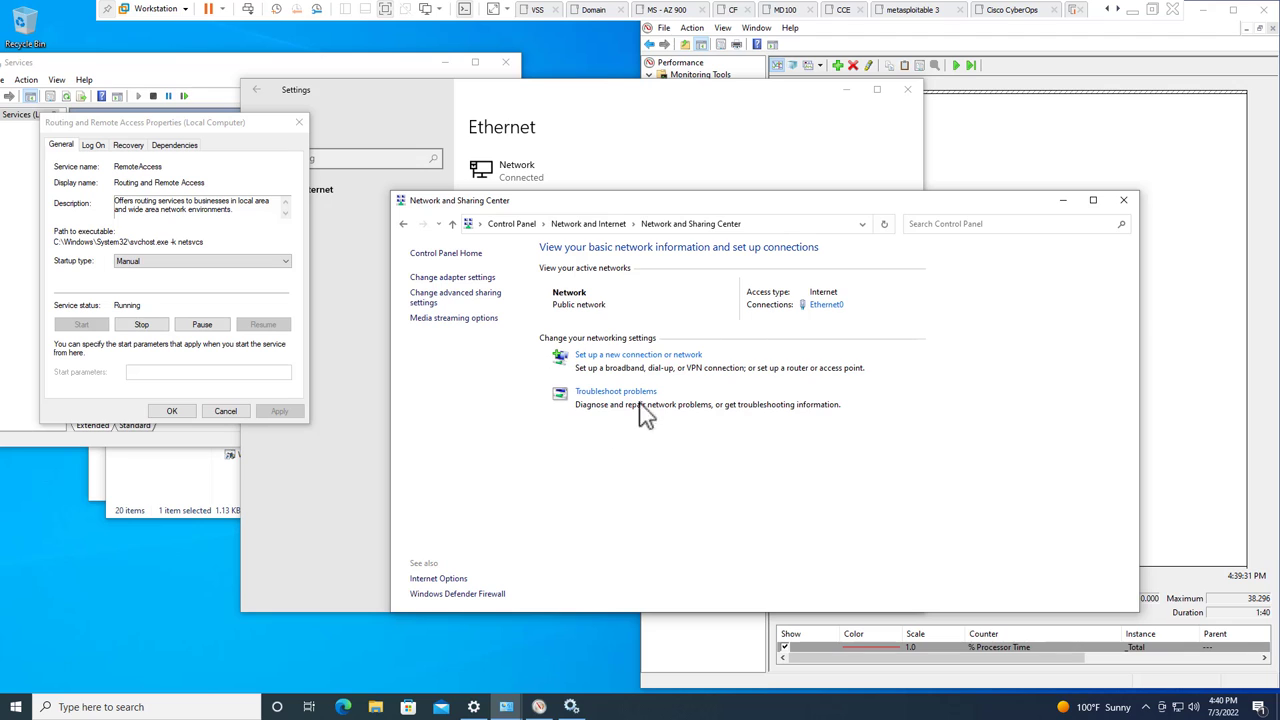
left_click(826, 304)
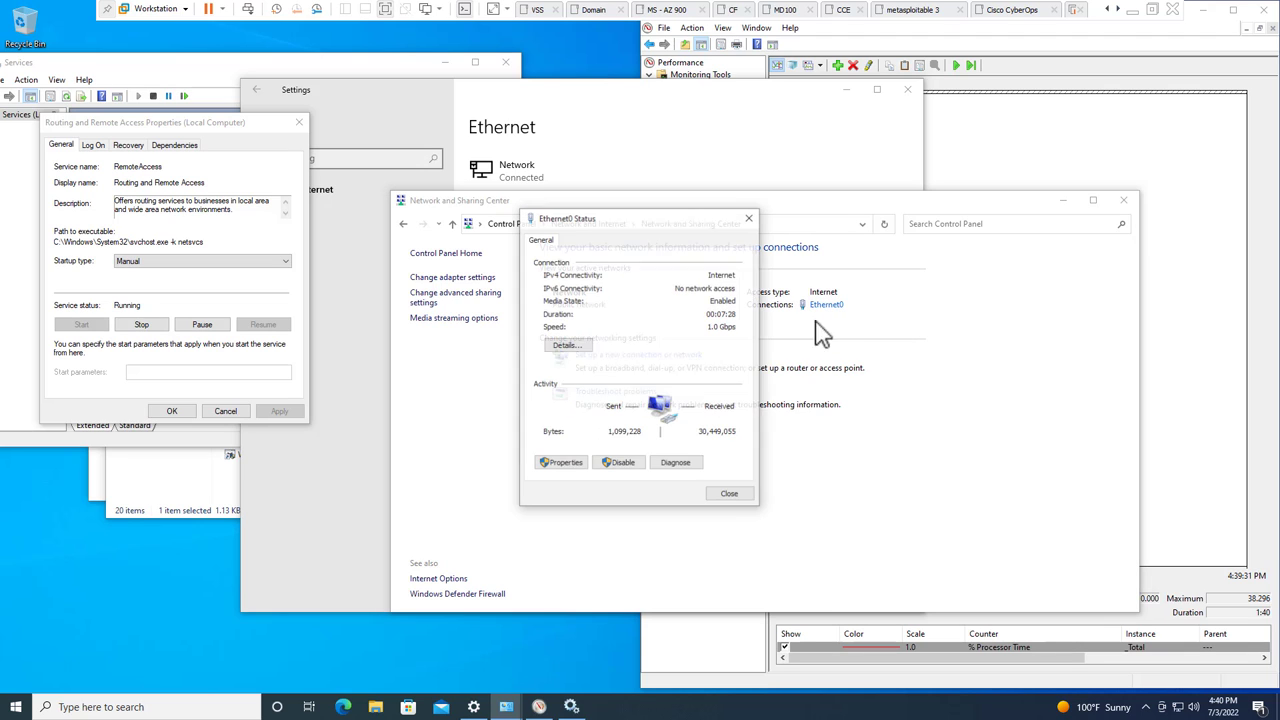
left_click(570, 466)
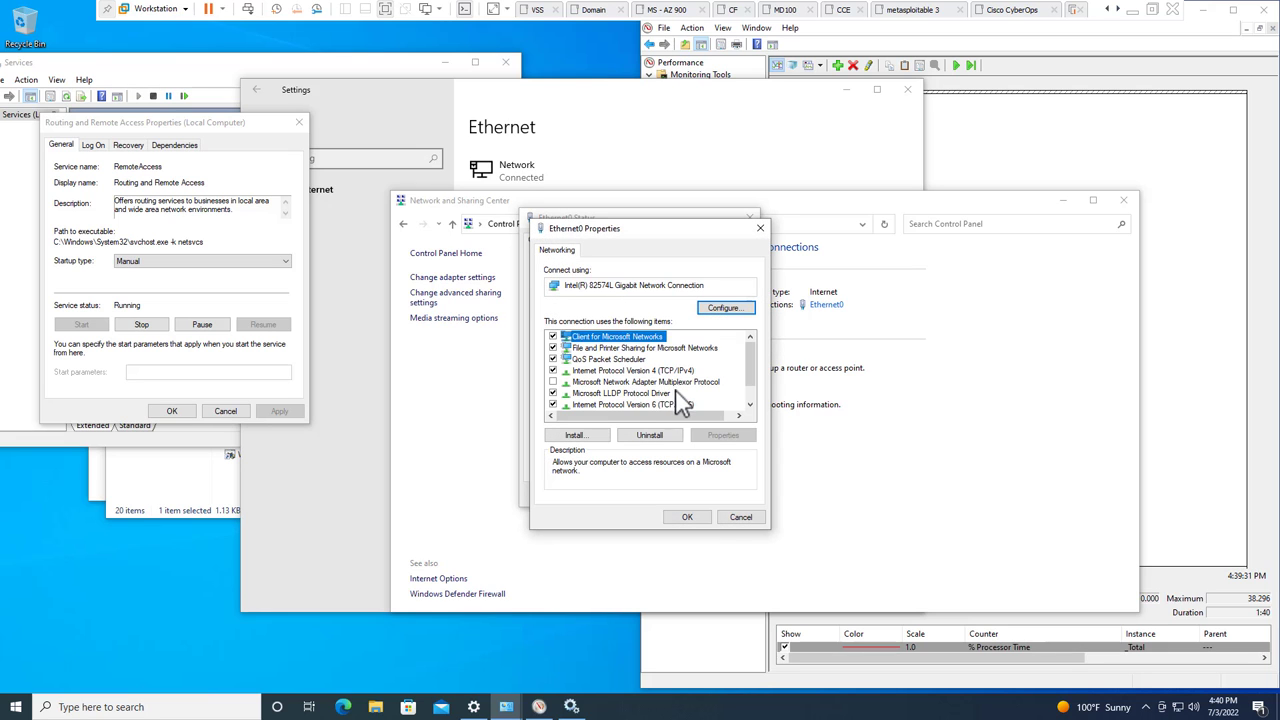
scroll(680, 396, "down", 1)
Step: Close the Ethernet0 windows unchanged, stop Routing and Remote Access, and close Network and Sharing Center
left_click(746, 517)
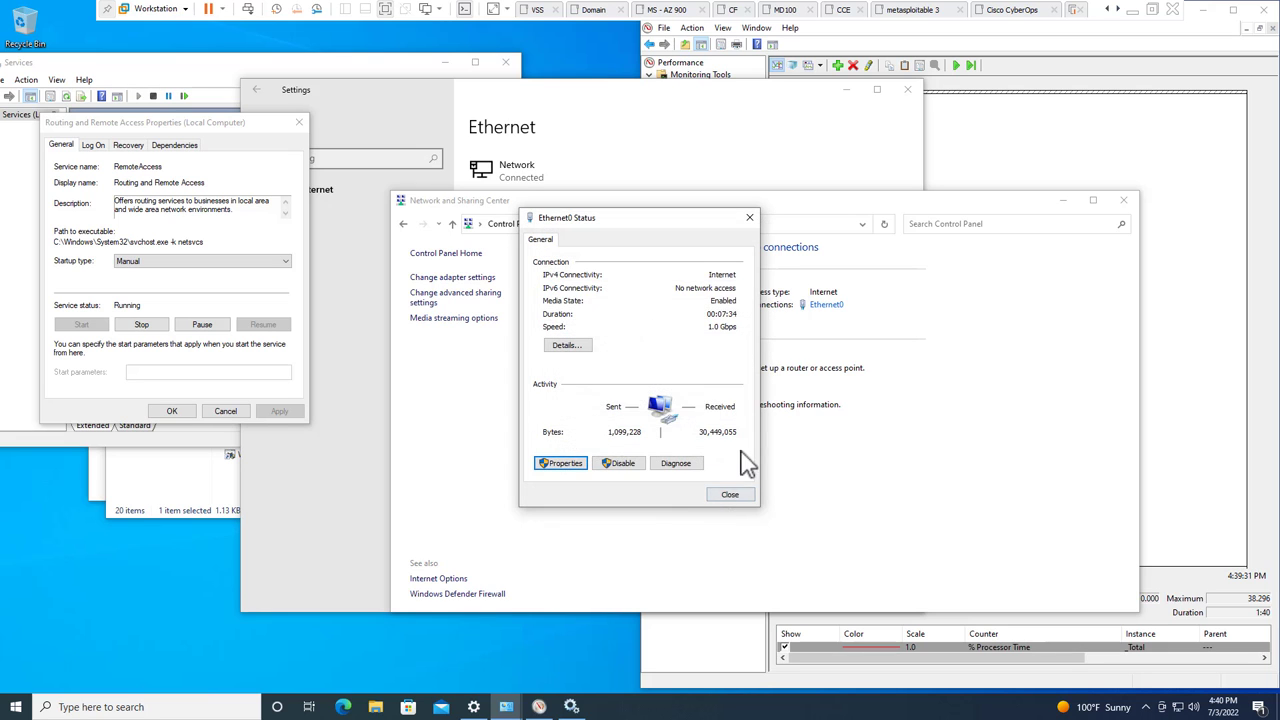
left_click(728, 495)
left_click(141, 324)
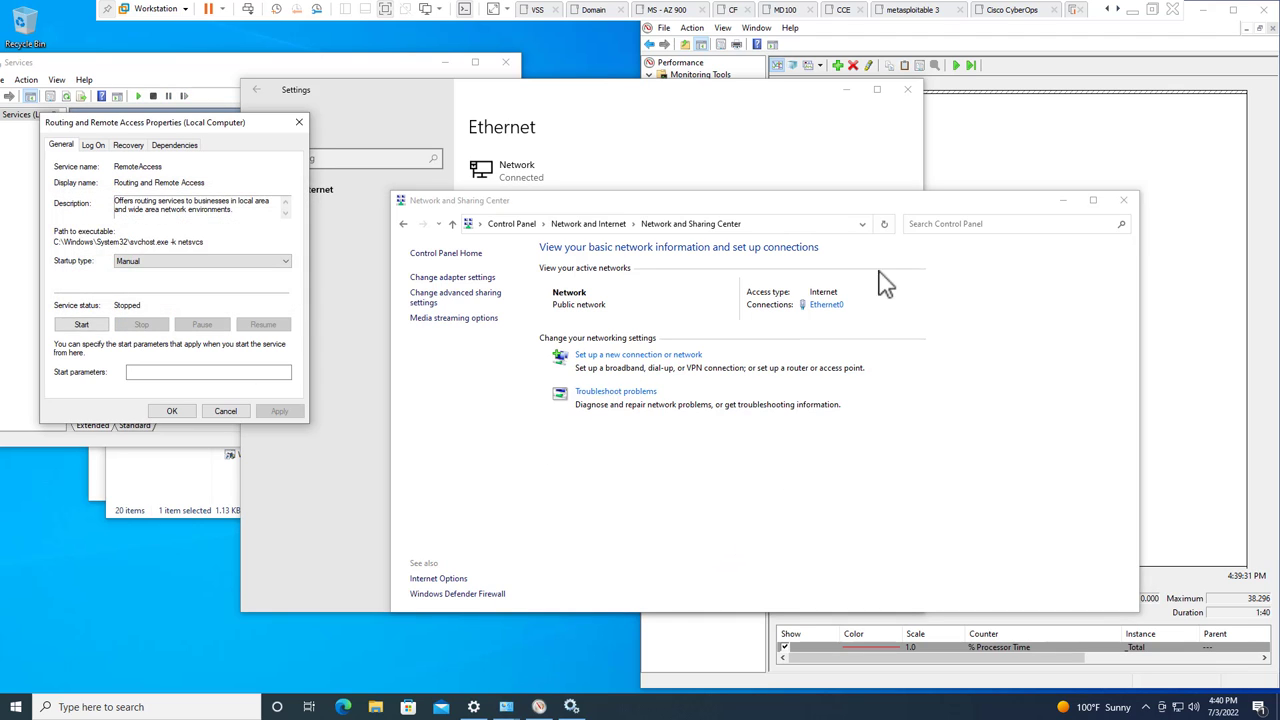
left_click(1123, 200)
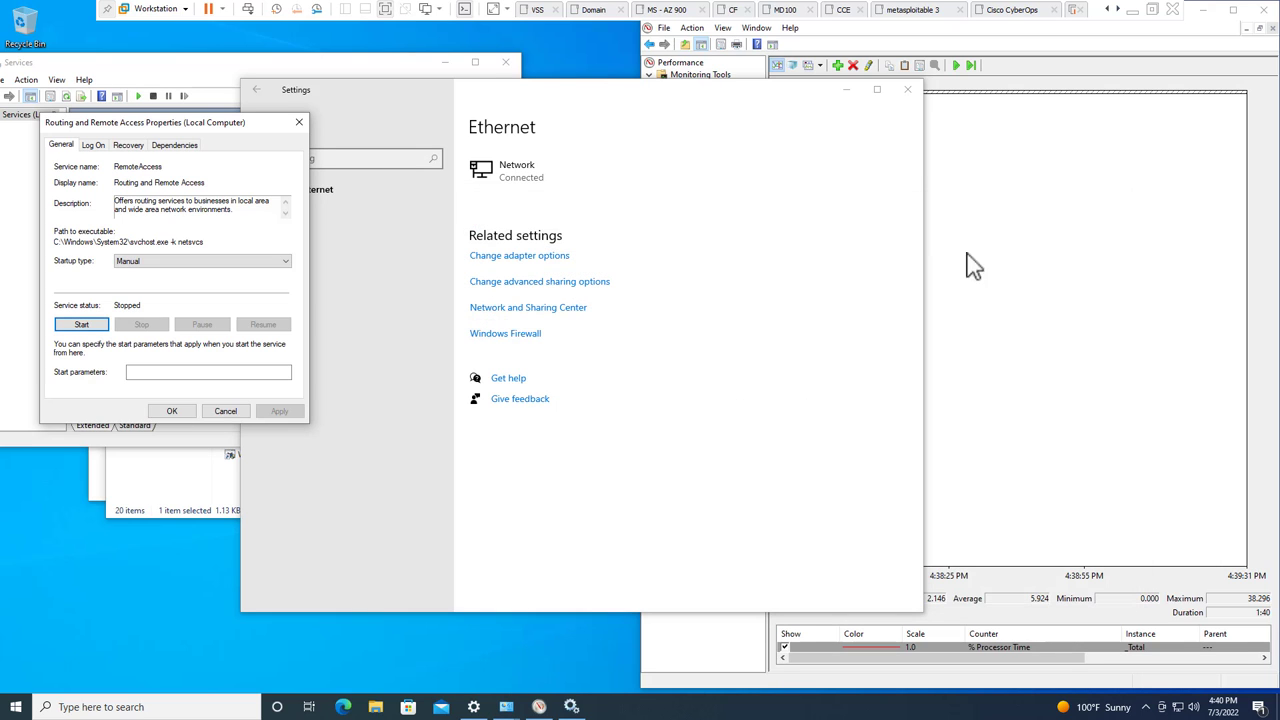
Step: Switch Performance Monitor's % Processor Time display from line graph to Report view
left_click(979, 292)
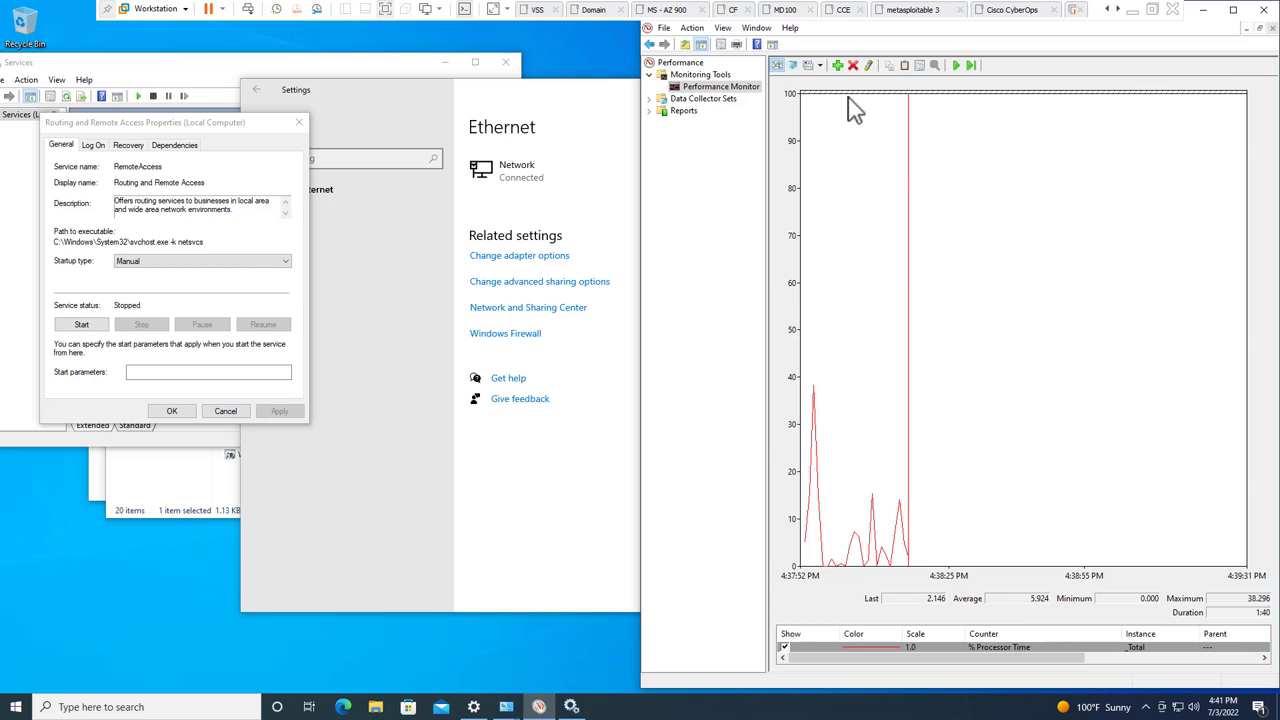
left_click(821, 66)
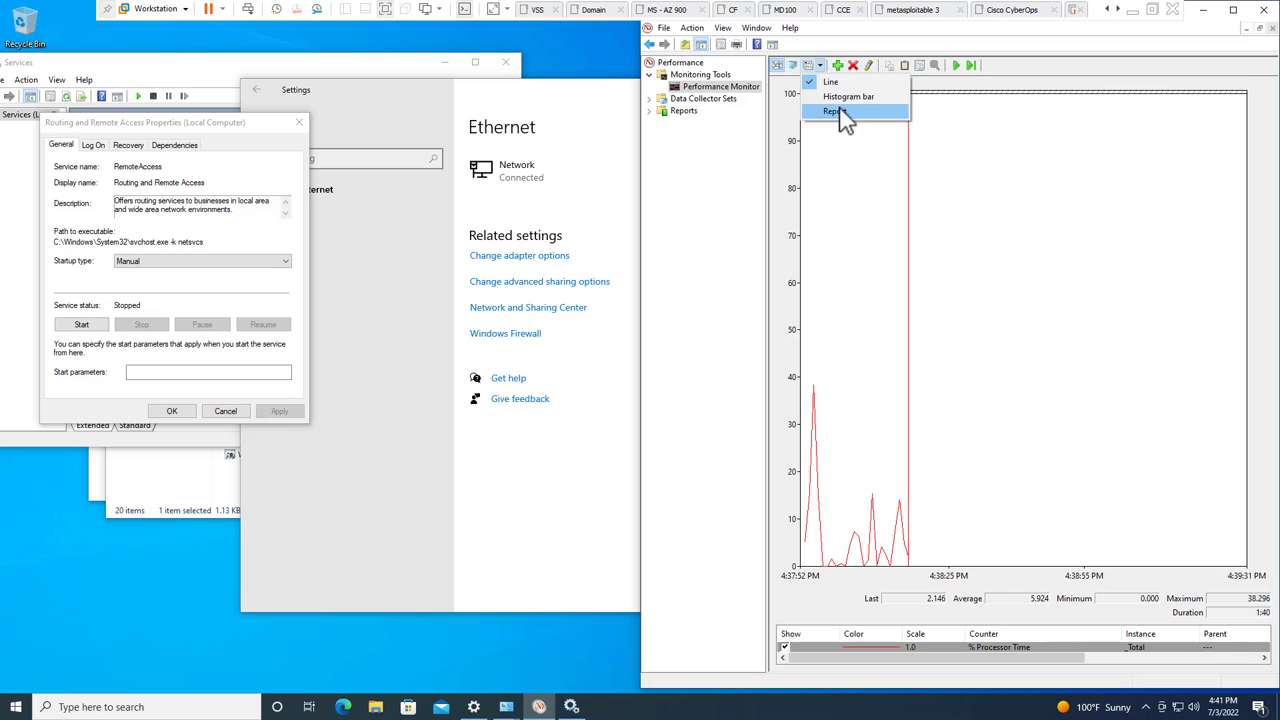
left_click(952, 167)
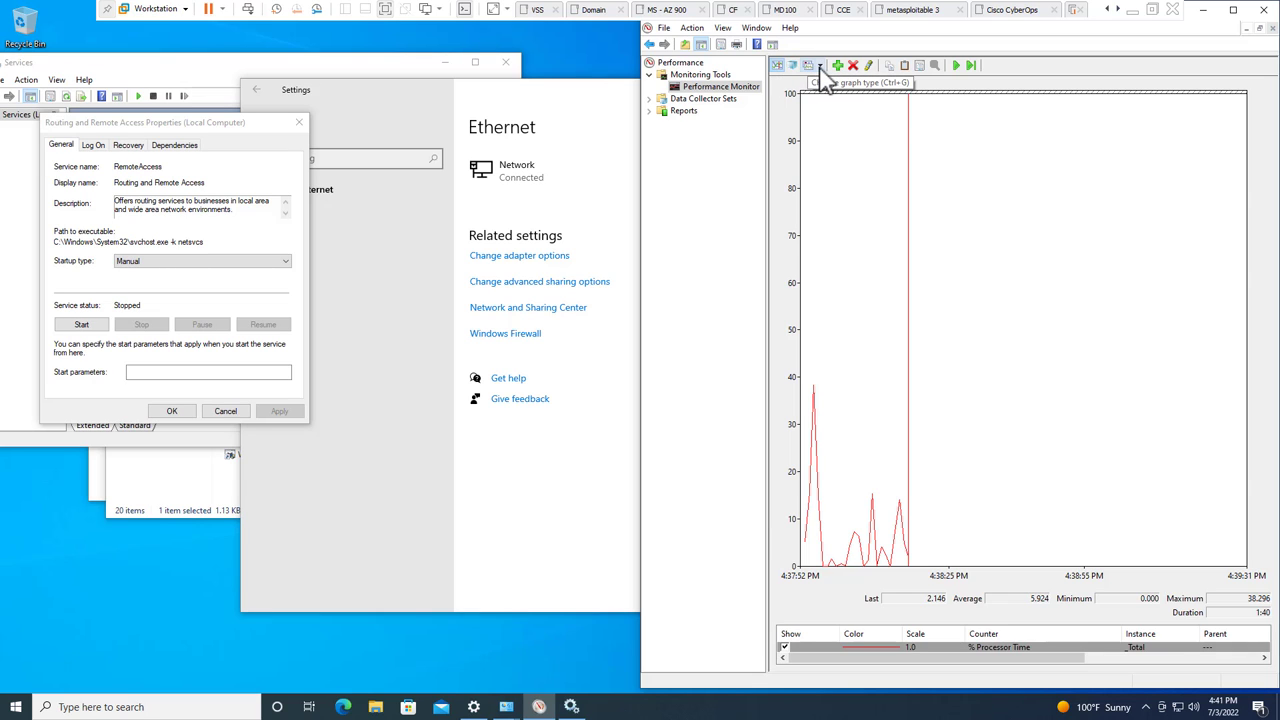
left_click(820, 67)
left_click(838, 112)
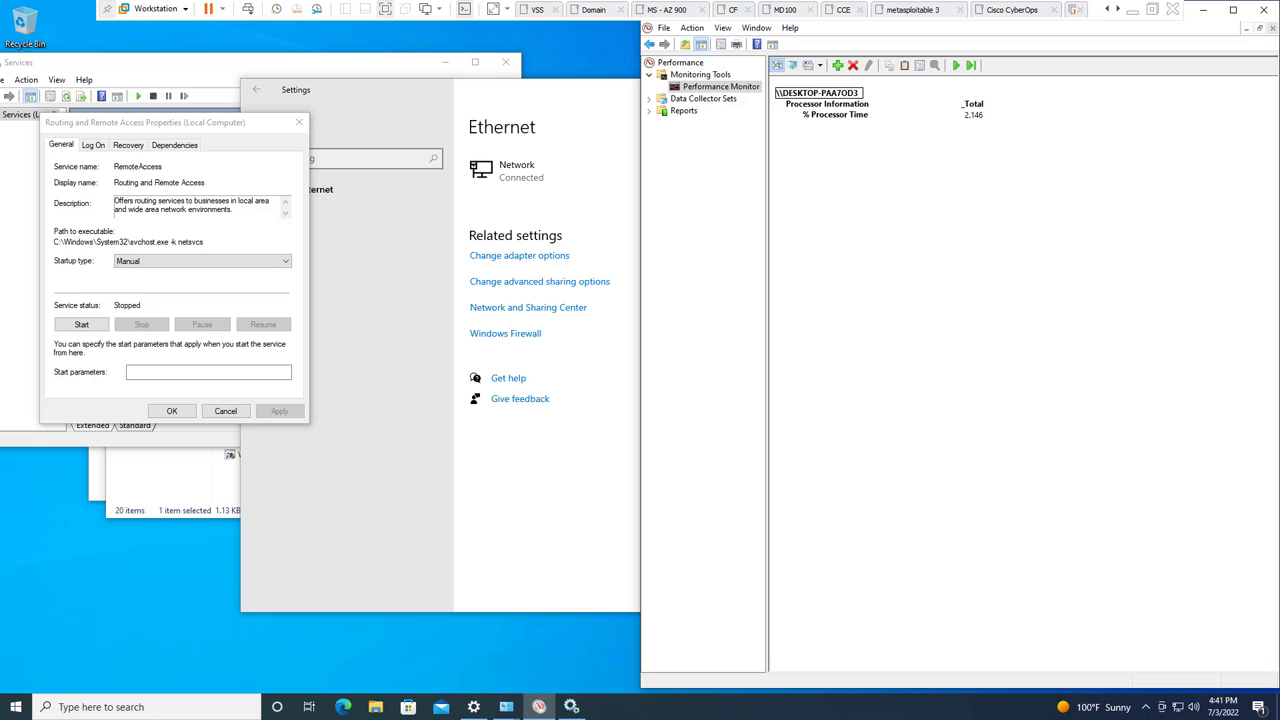
Step: Set the Routing and Remote Access startup type to Disabled and apply it
left_click(160, 262)
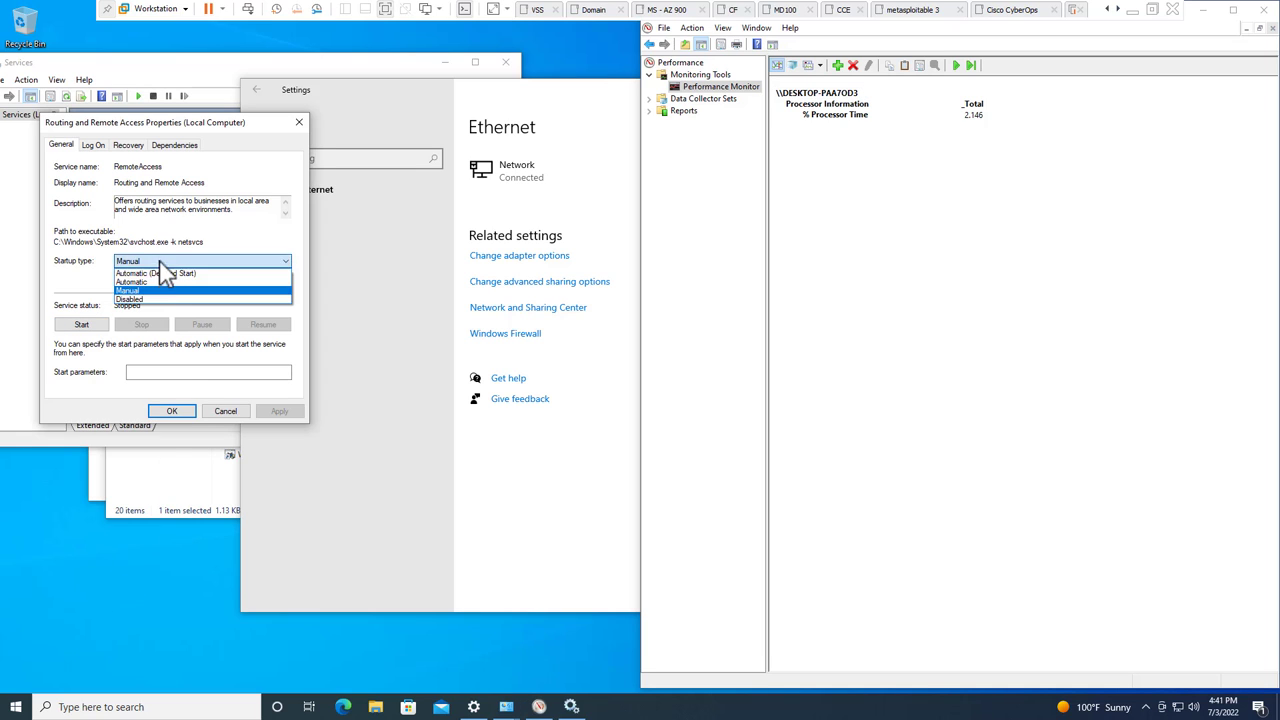
left_click(166, 299)
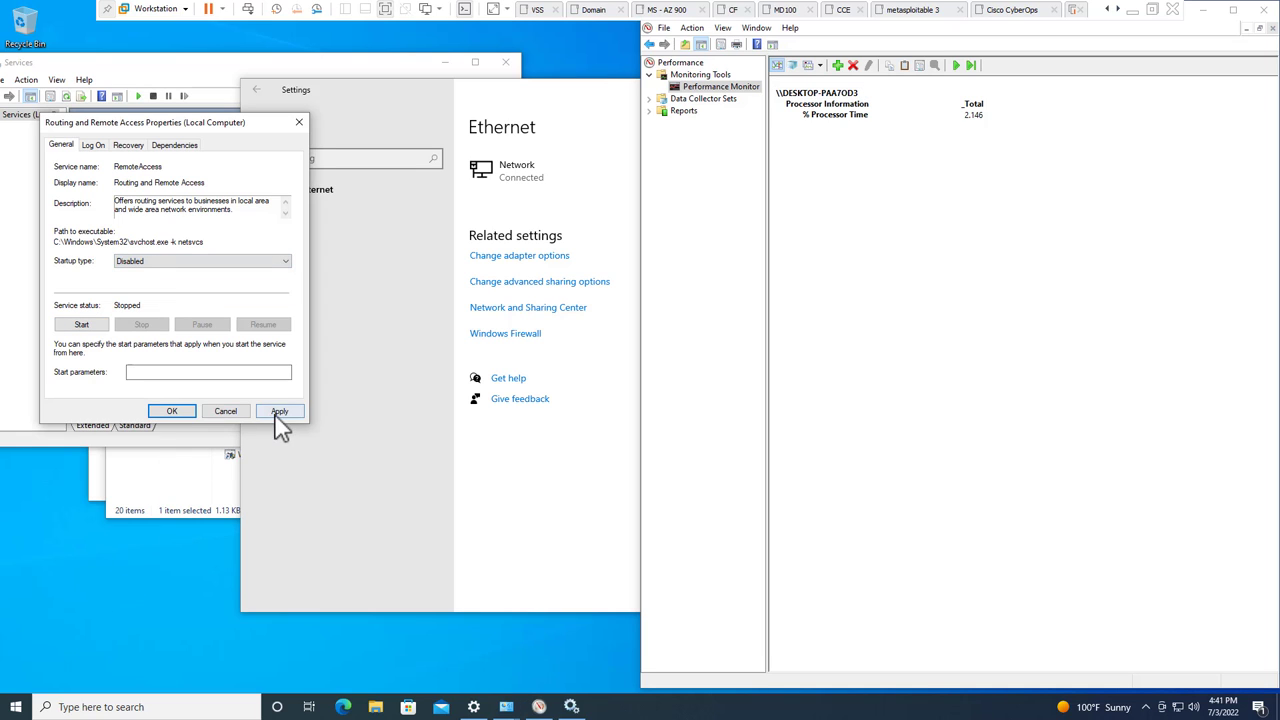
left_click(272, 412)
left_click(171, 411)
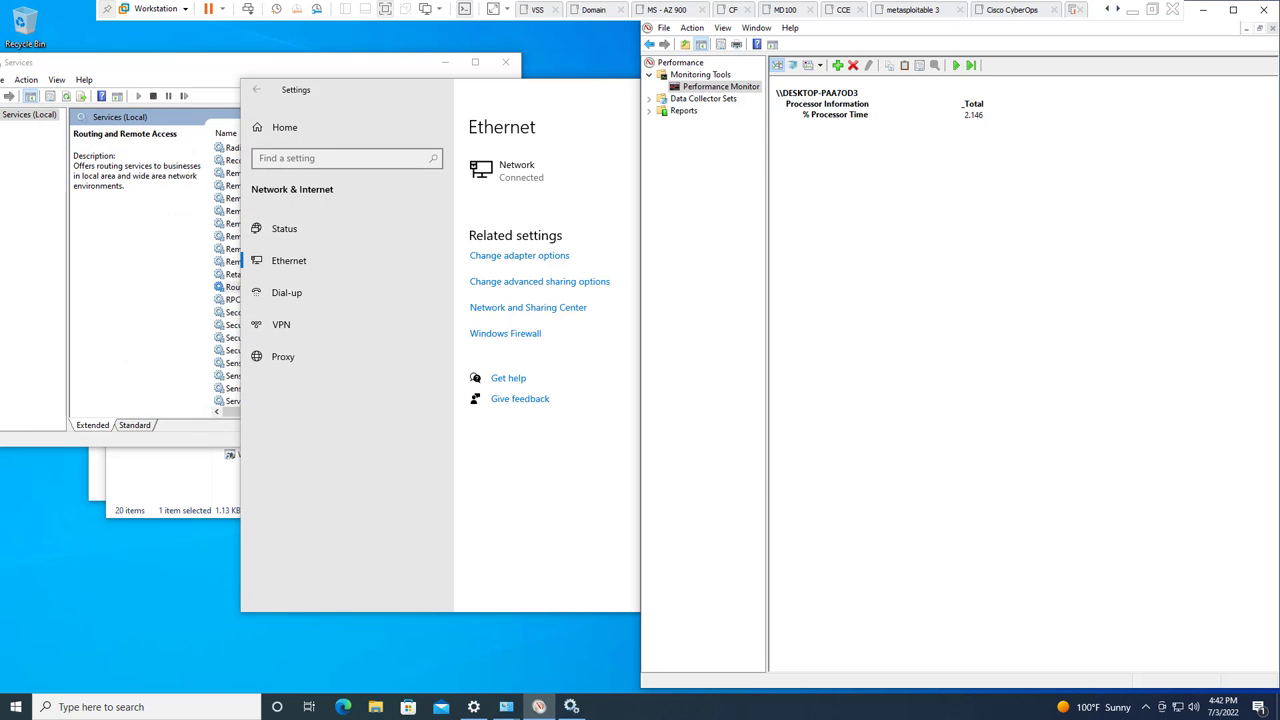
Step: Maximize Services to confirm the disabled service in the list, then minimize it
left_click(149, 323)
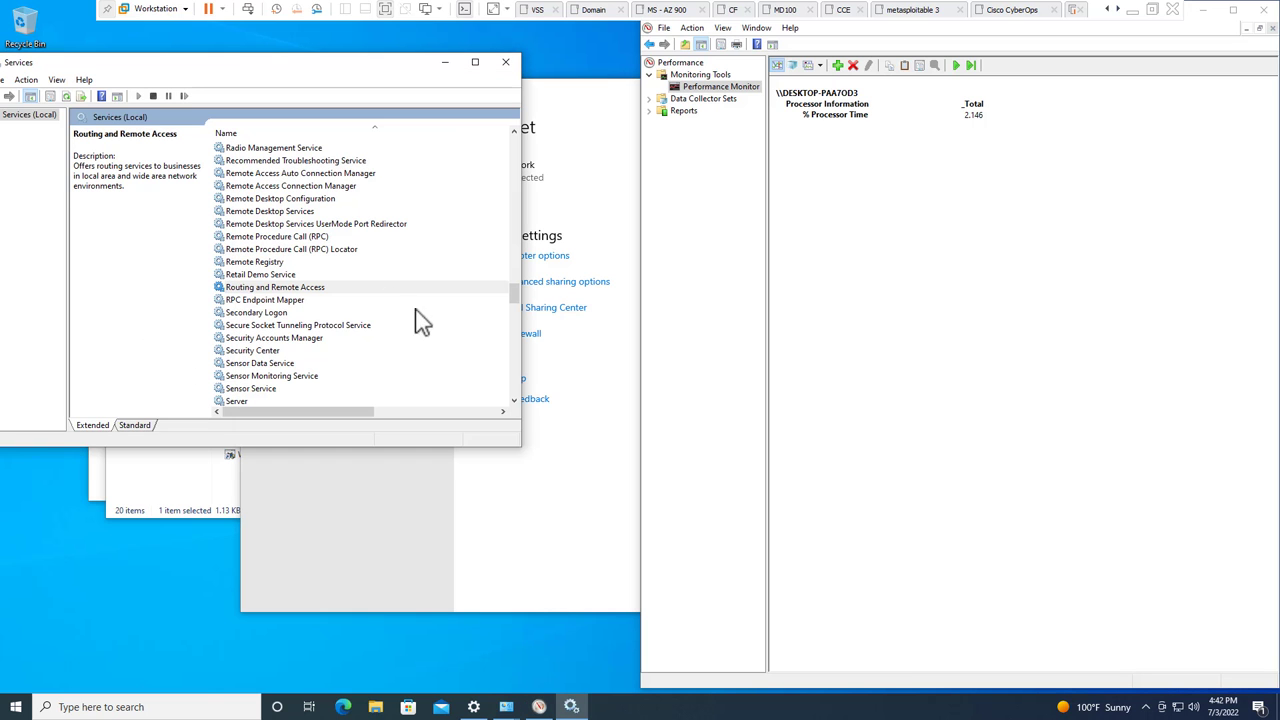
left_click(475, 63)
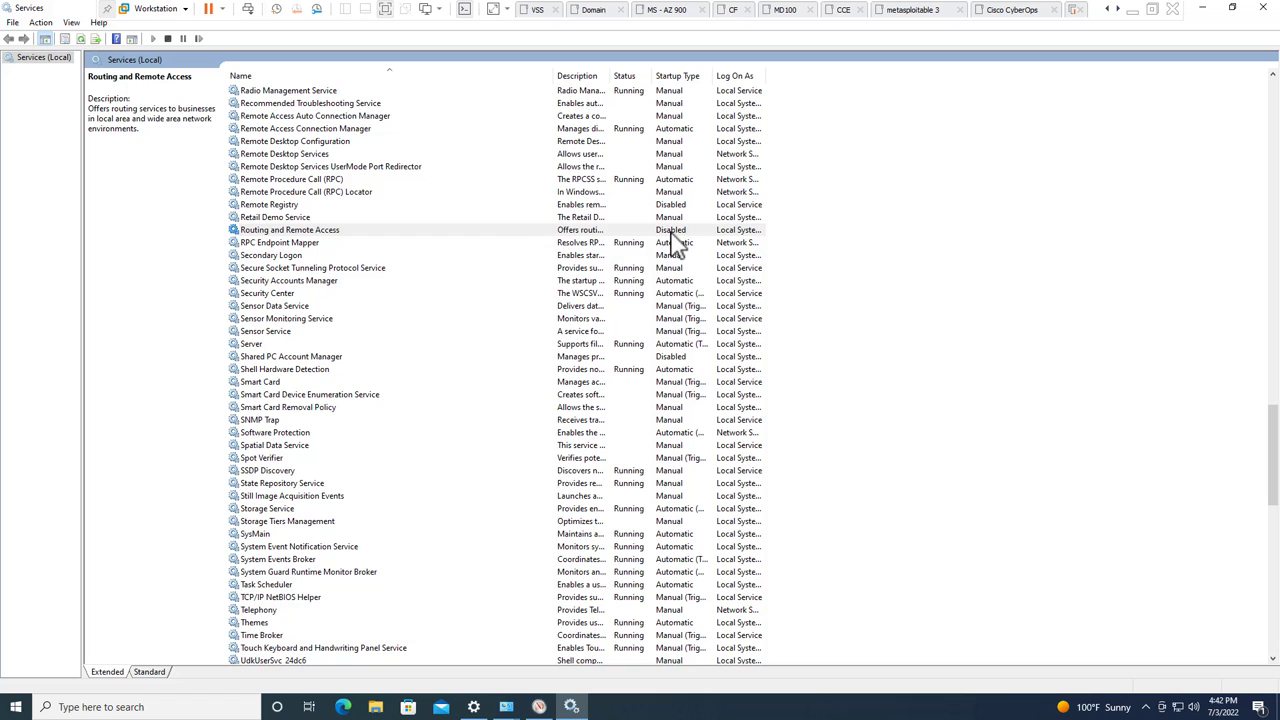
left_click(1206, 9)
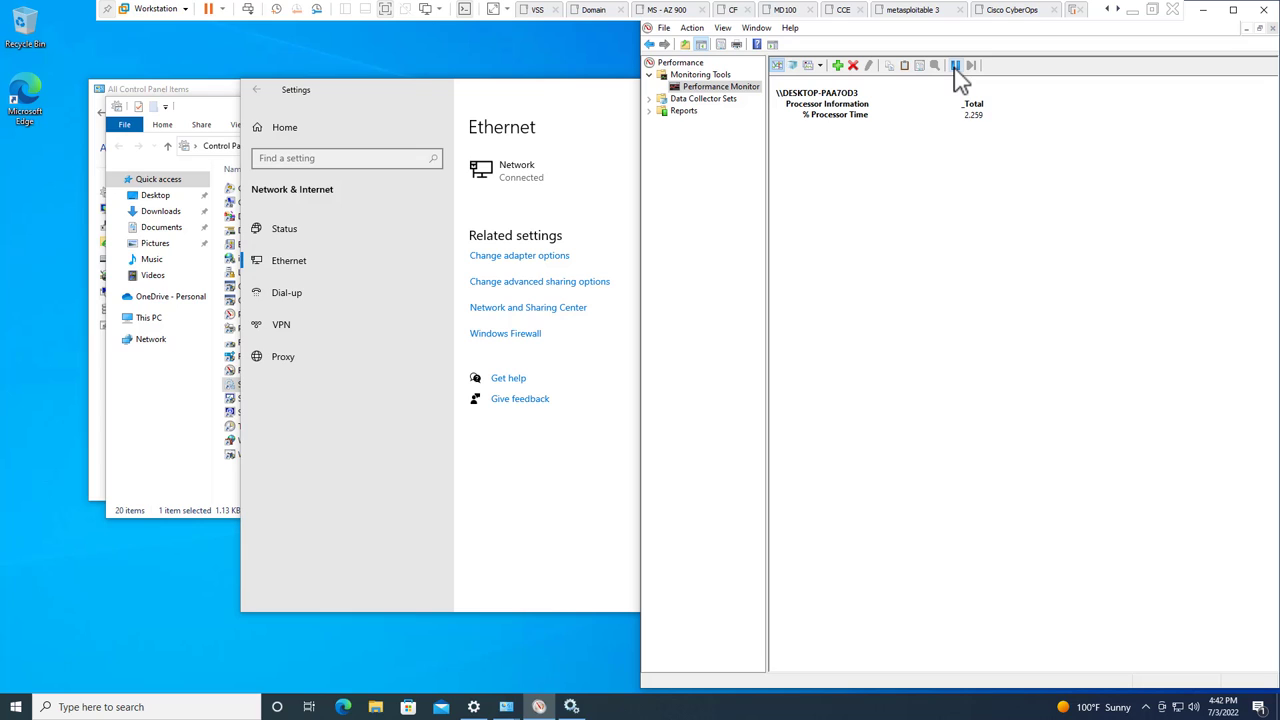
Step: Freeze the display, show % Processor Time as histogram bars, then return to a line graph
left_click(955, 66)
left_click(820, 65)
left_click(835, 97)
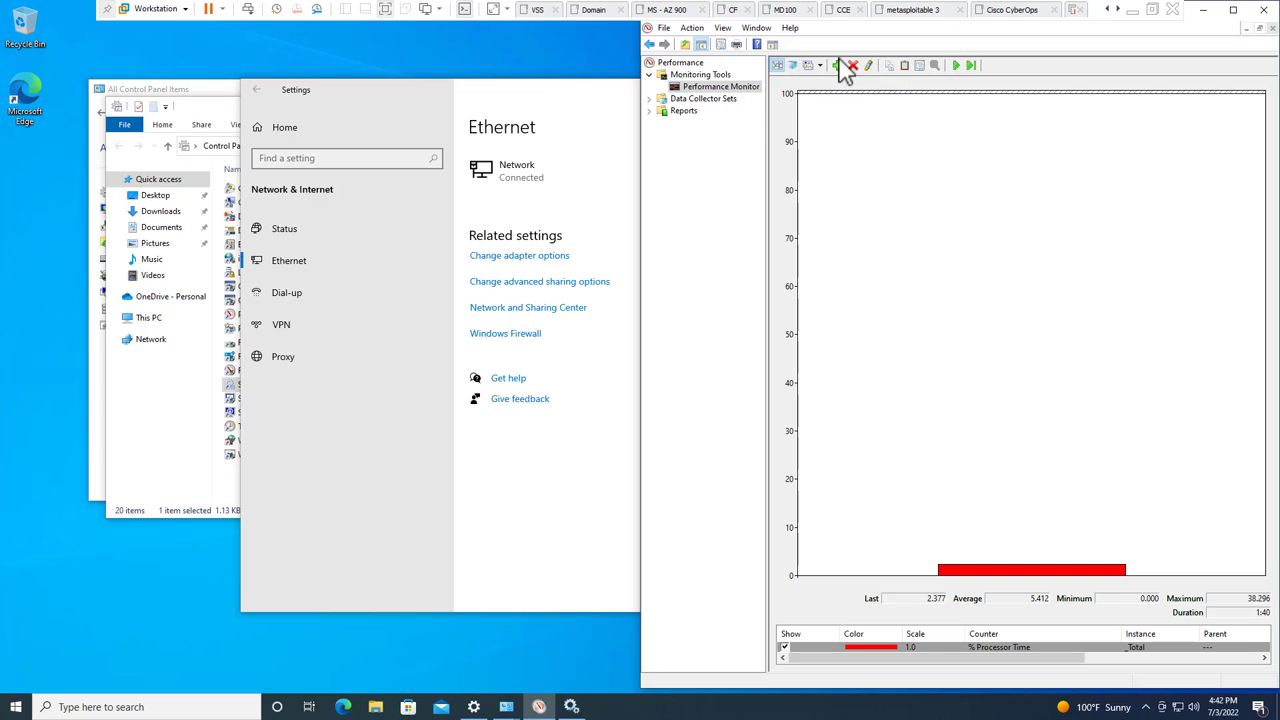
left_click(820, 65)
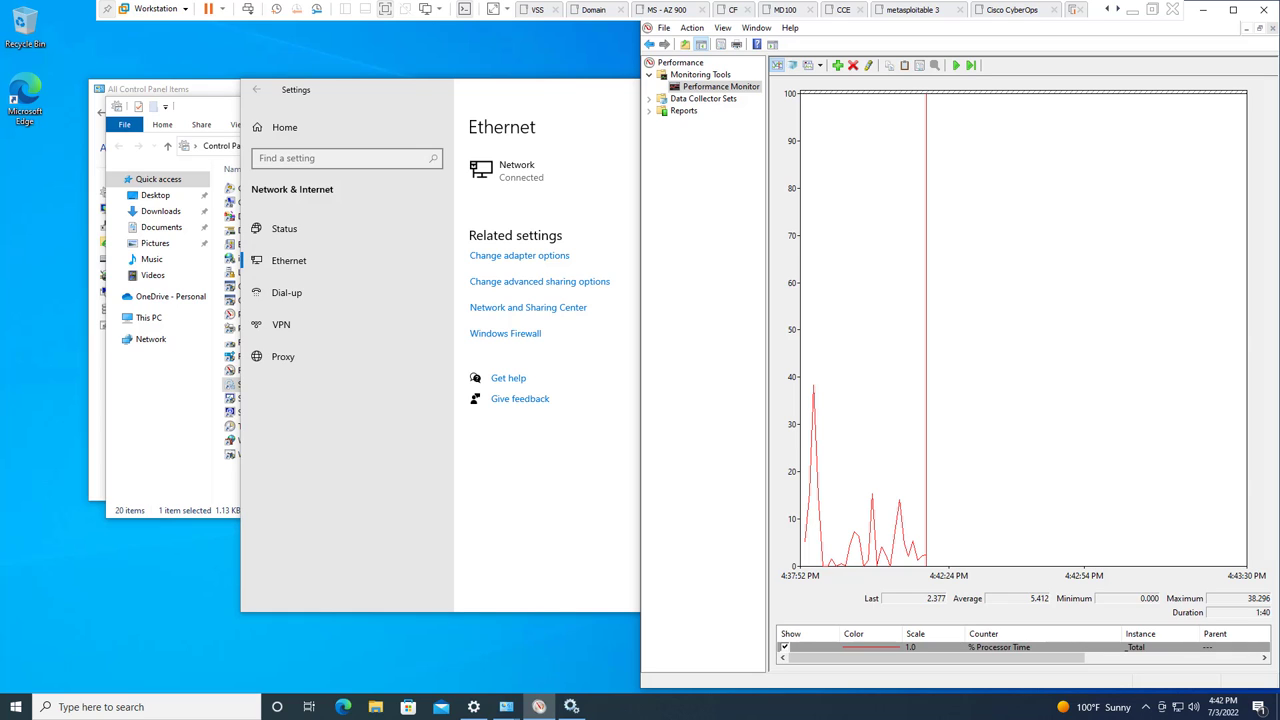
Step: Close Performance Monitor, Settings and All Control Panel Items, leaving only Administrative Tools open
left_click(1265, 12)
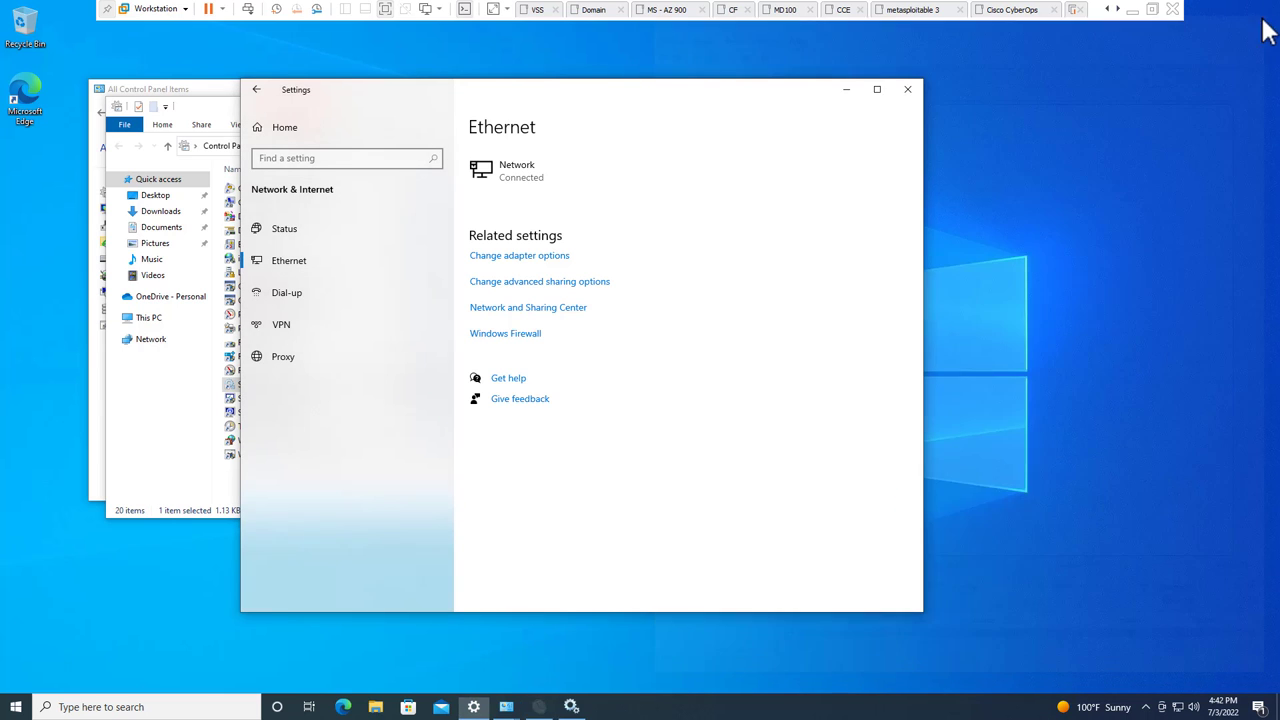
left_click(905, 89)
left_click_drag(748, 112, 793, 181)
left_click(821, 90)
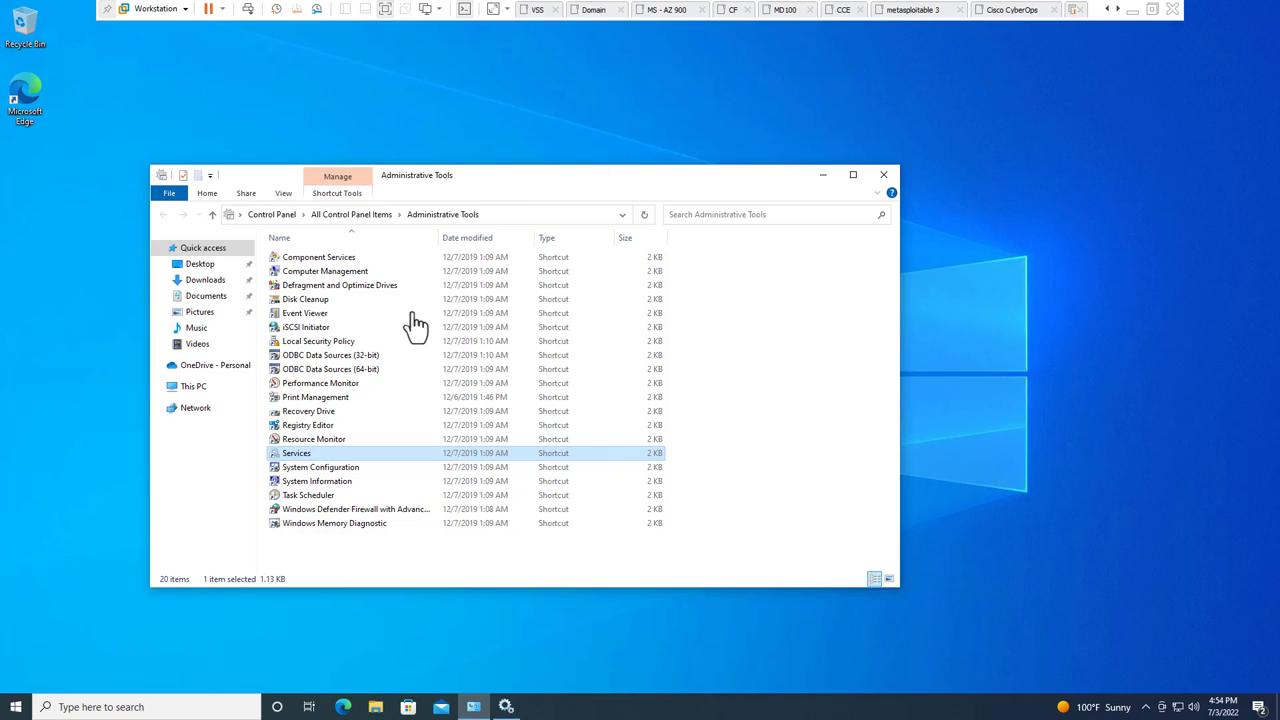
Step: Launch Computer Management and browse the Task Scheduler, Event Viewer and Shared Folders nodes
double_click(345, 271)
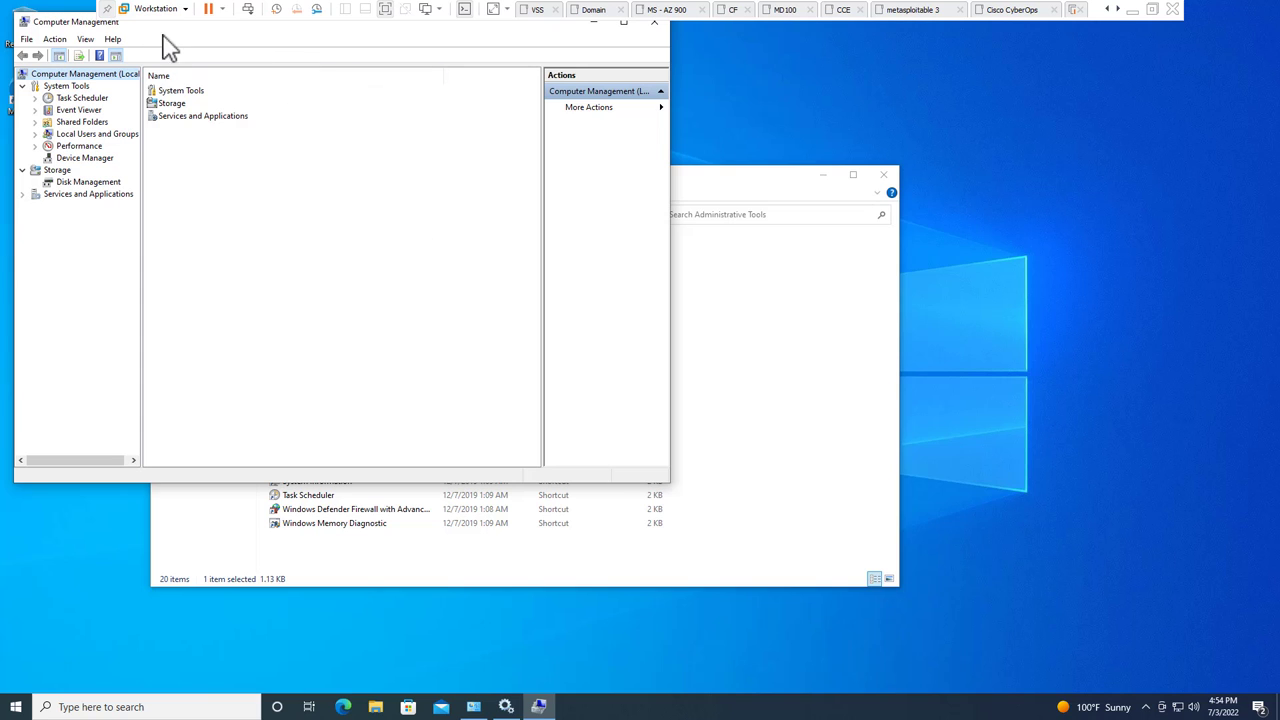
left_click_drag(164, 33, 308, 112)
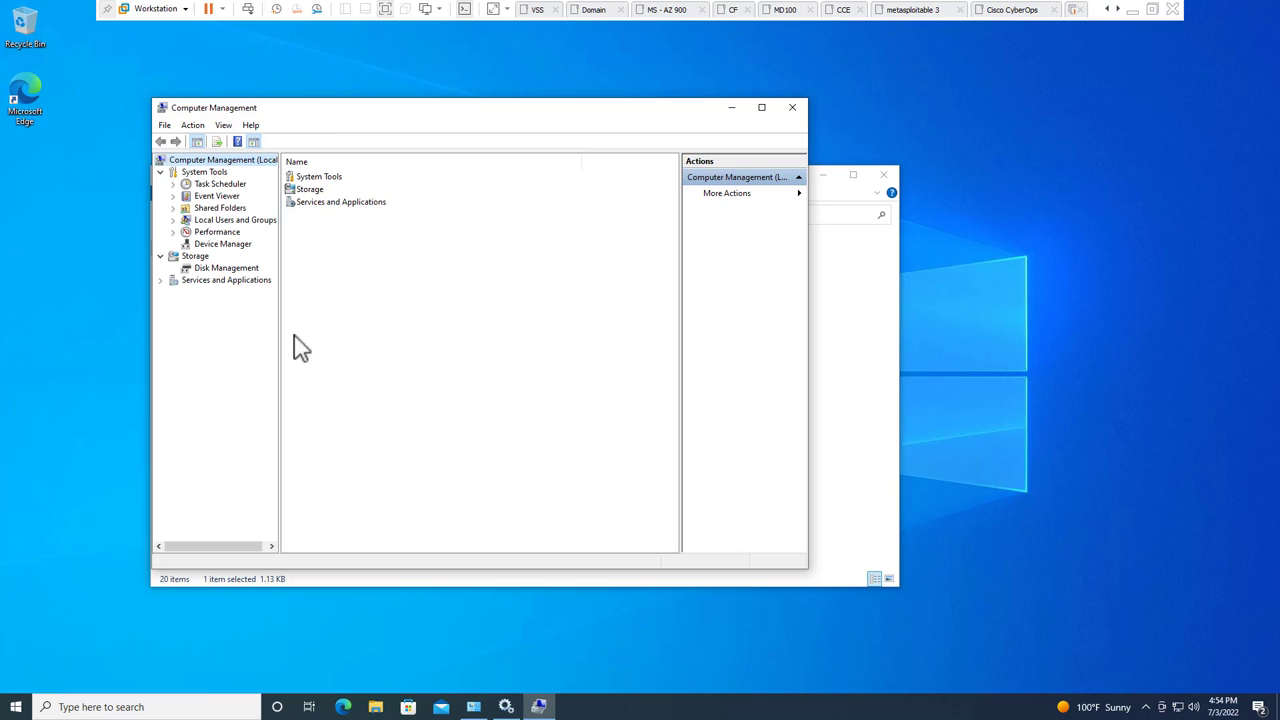
left_click(222, 184)
left_click(217, 196)
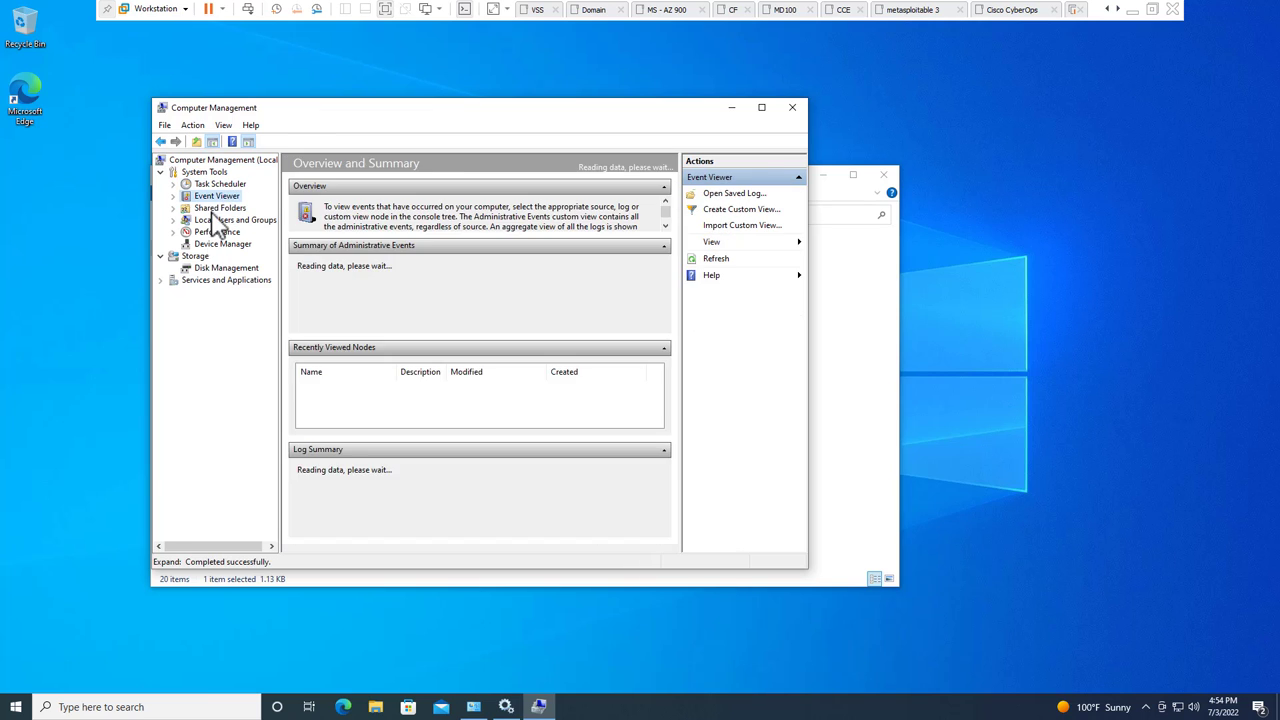
left_click(220, 208)
Step: Look through Local Users and Groups, Disk Management, Device Manager and Services and Applications
left_click(226, 220)
left_click(226, 268)
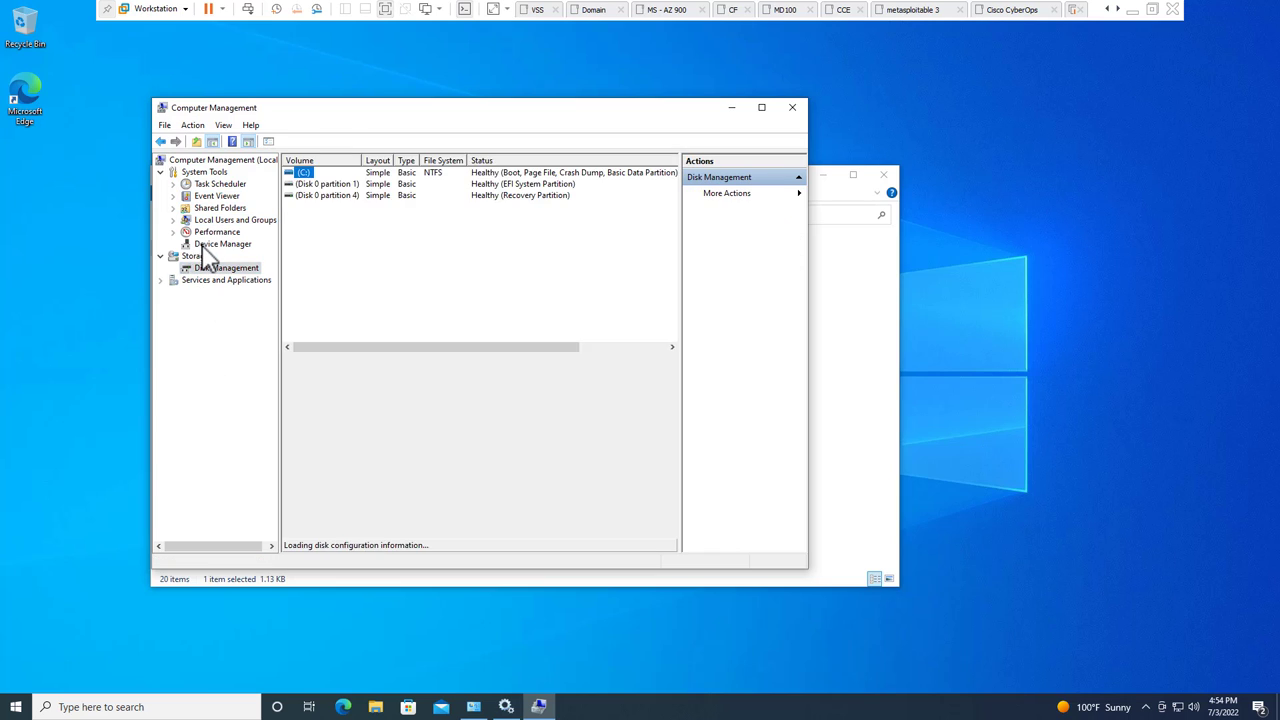
left_click(222, 244)
left_click(162, 281)
left_click(163, 281)
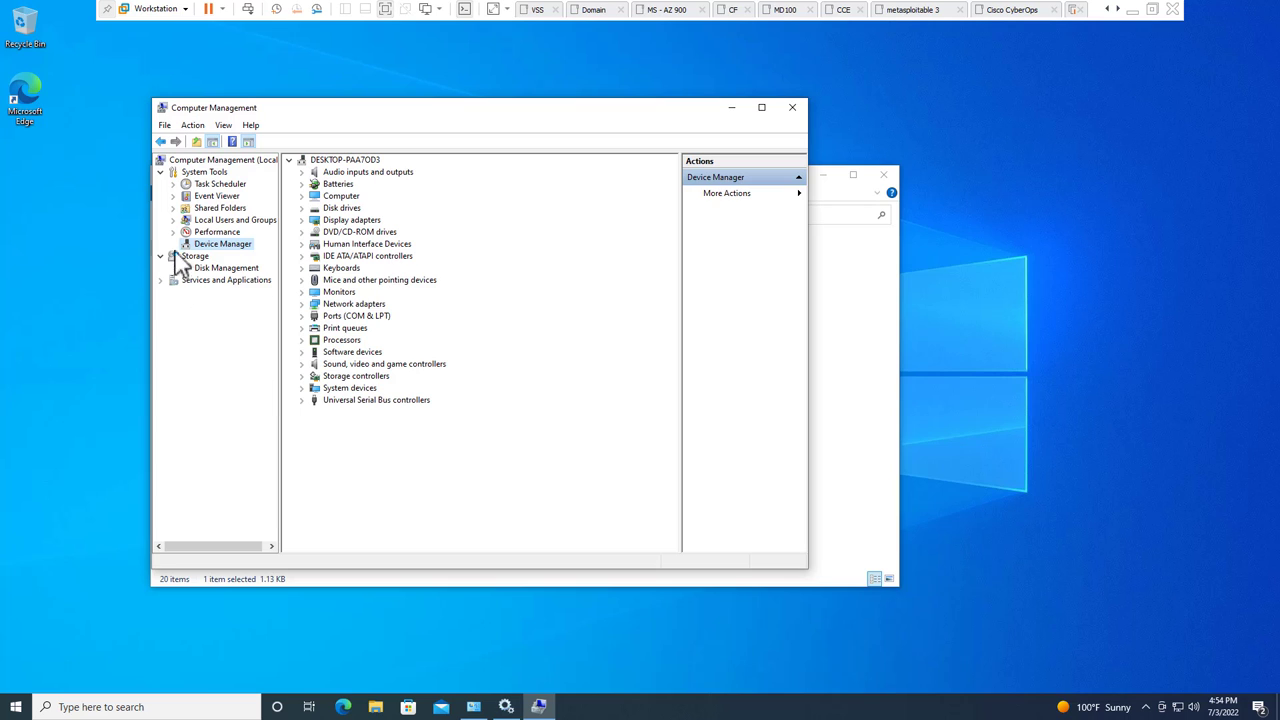
Step: Expand Event Viewer's Windows Logs, view the Application, Security, Setup and System logs, and maximize the window
left_click(213, 198)
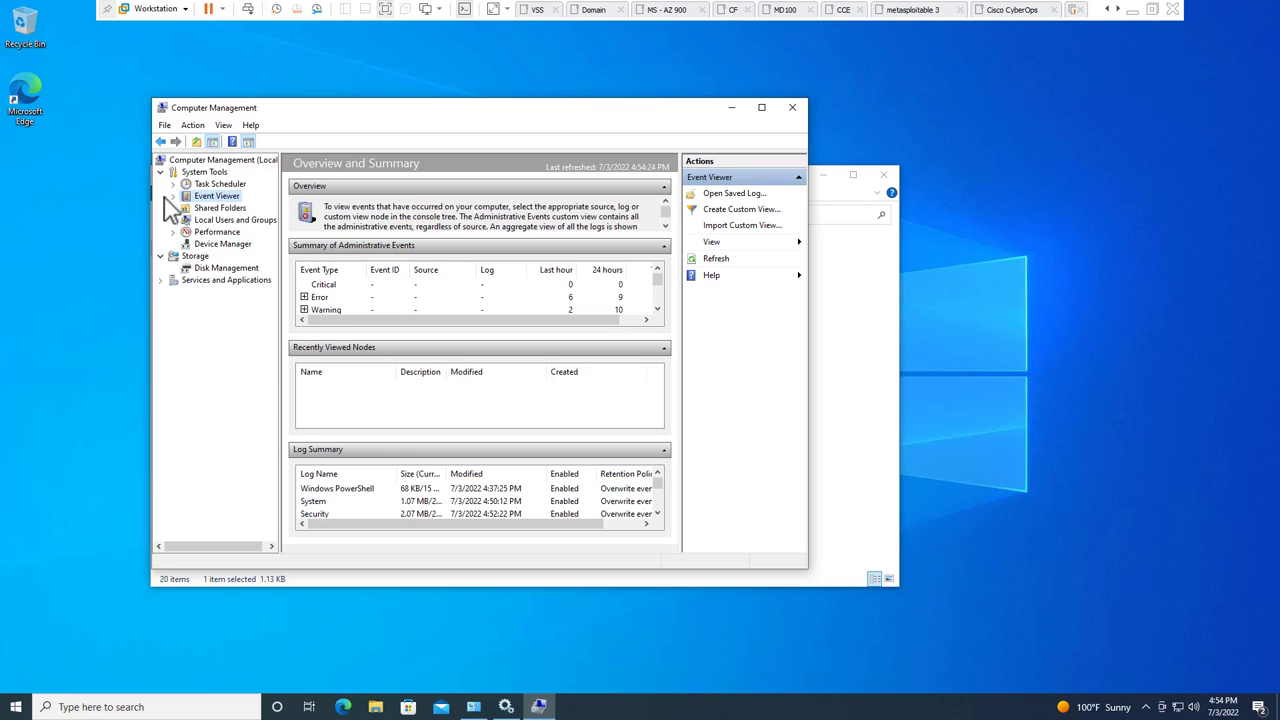
left_click(174, 197)
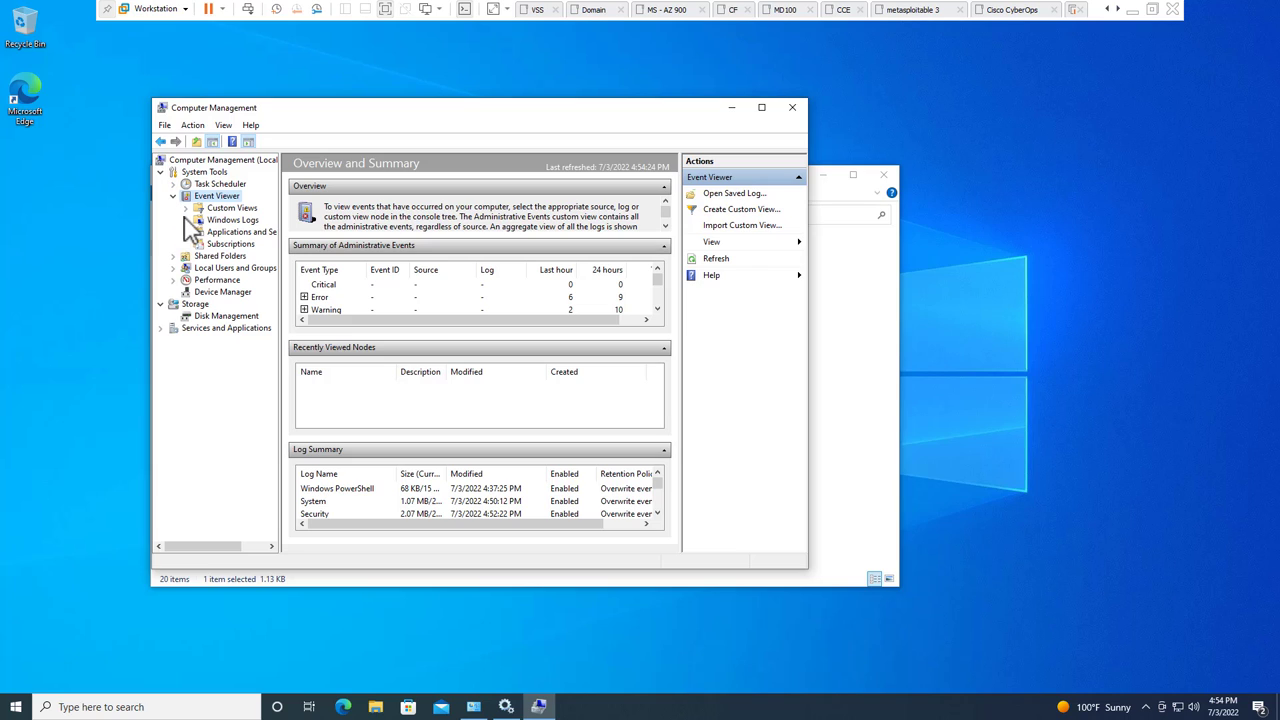
left_click(187, 220)
left_click(242, 233)
left_click(234, 244)
left_click(231, 256)
left_click(232, 268)
left_click(761, 107)
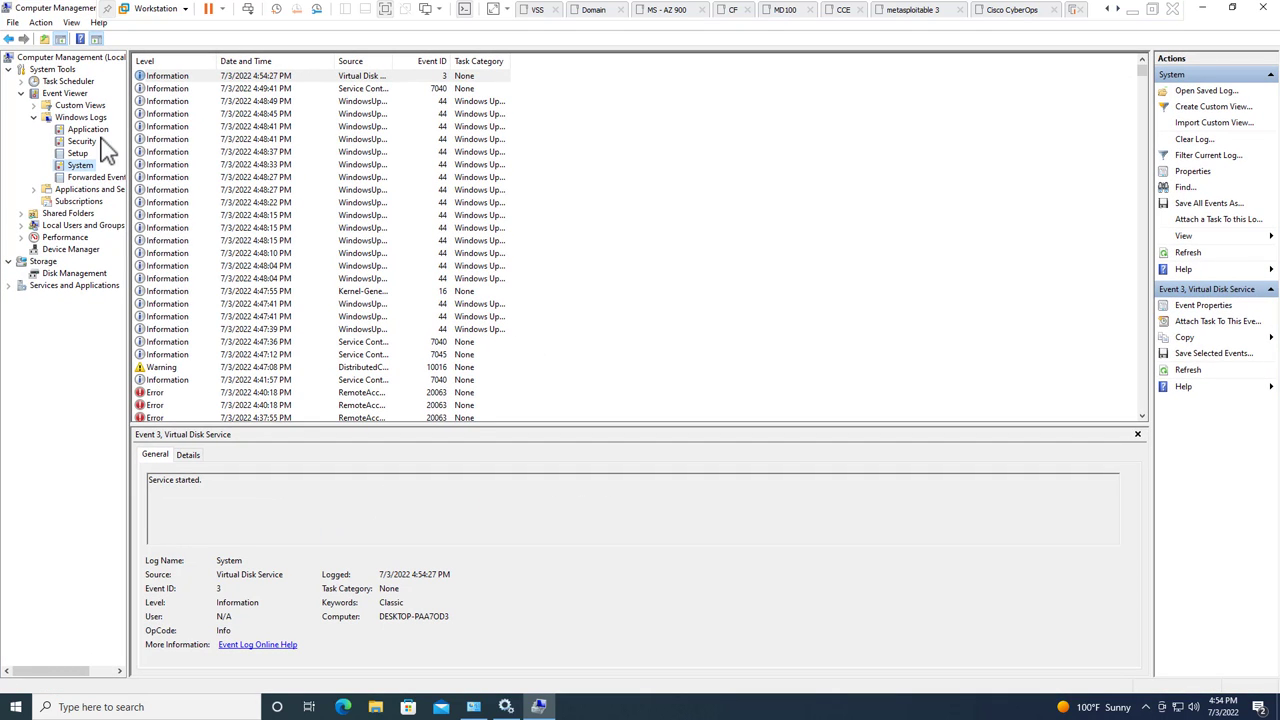
Step: Return to the System log, widen Task Category, and view the Service Control 7040 event
left_click(90, 131)
left_click(86, 154)
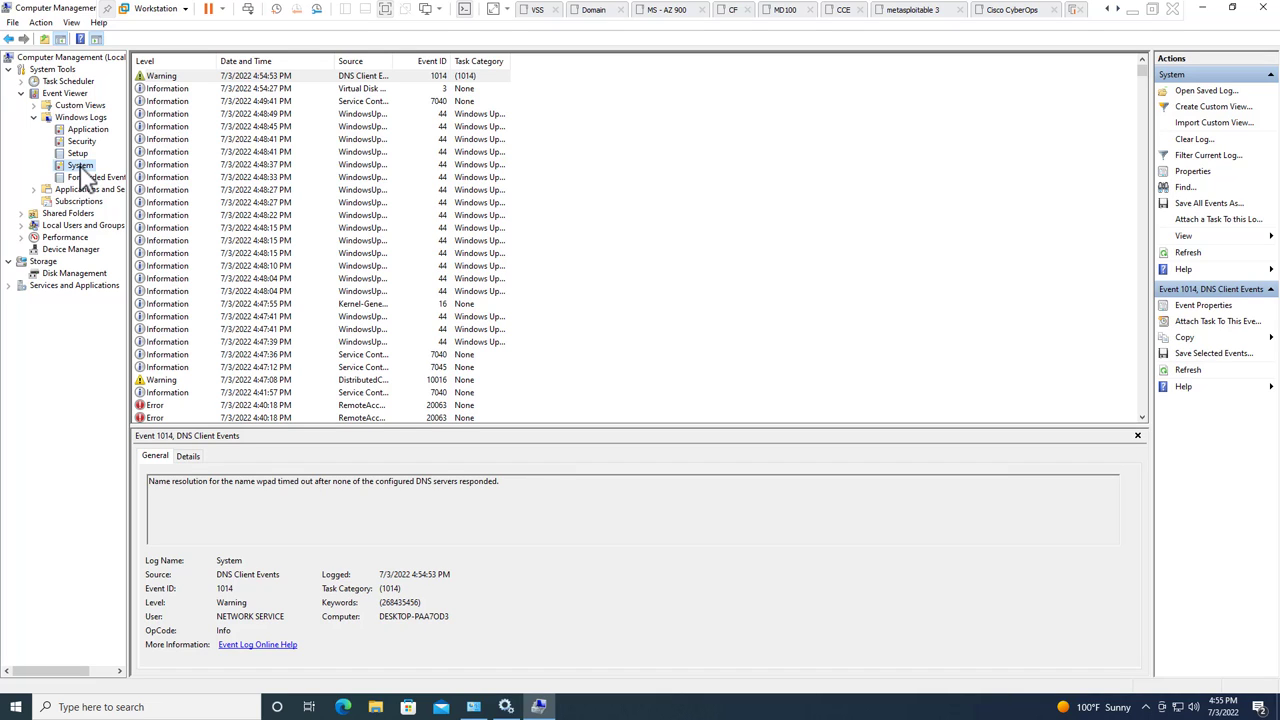
double_click(512, 60)
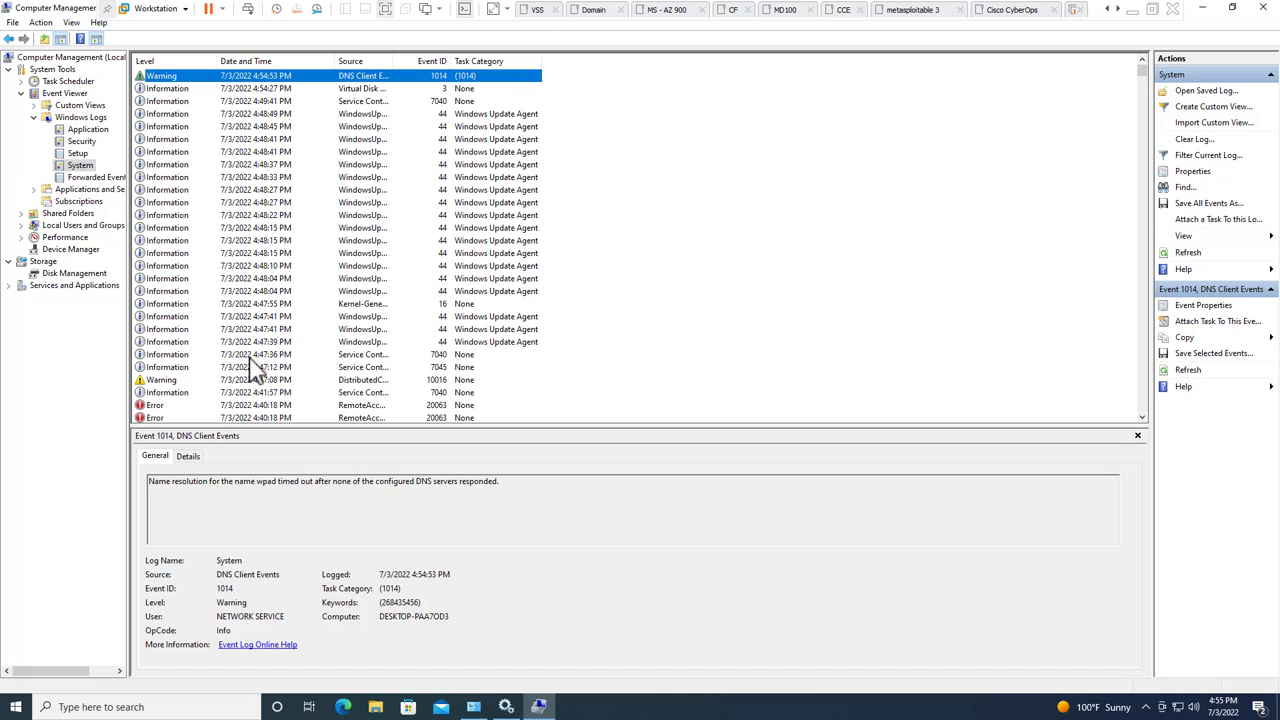
left_click(354, 101)
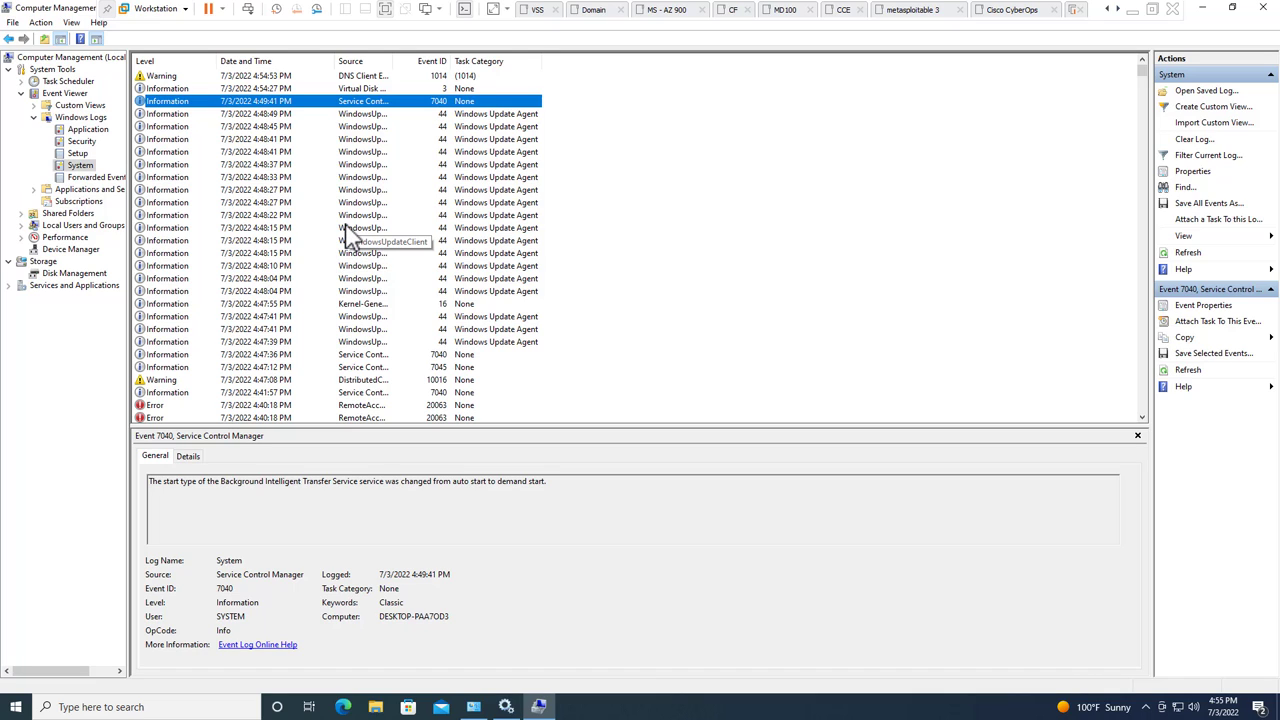
Step: Step through the Windows Update events and the 4:41:57 PM service change event
left_click(362, 140)
left_click(360, 204)
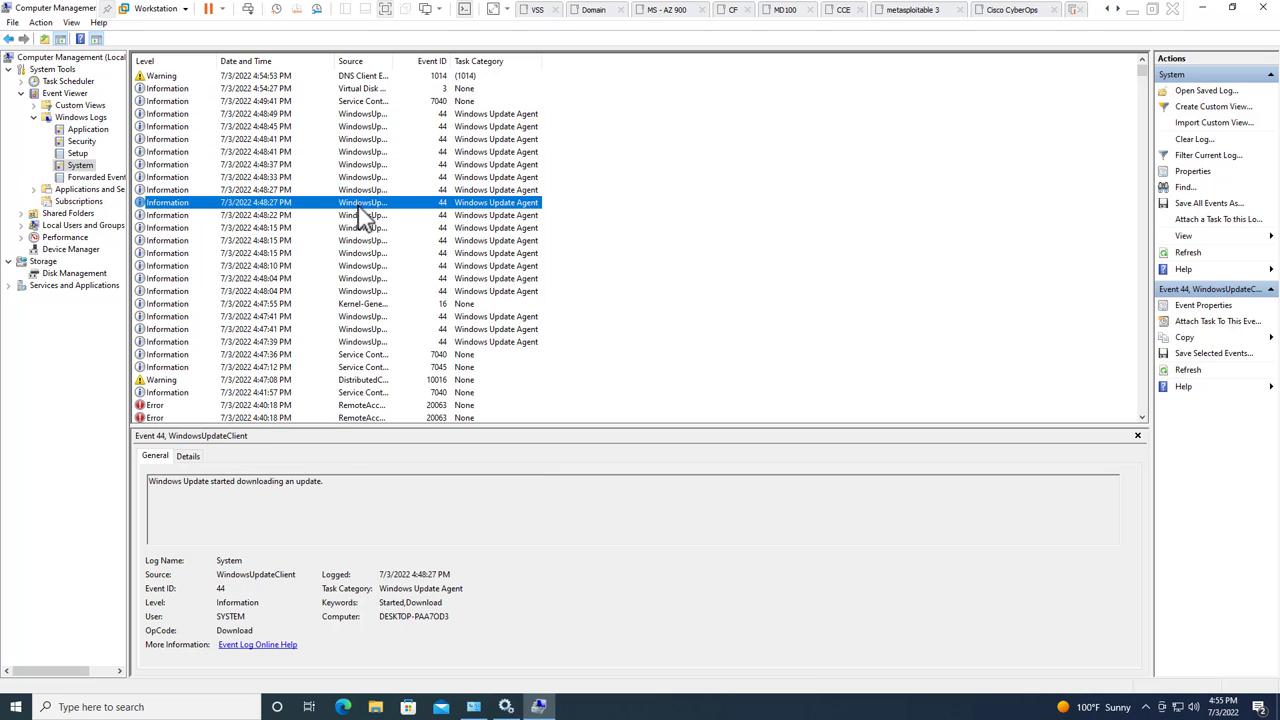
left_click(348, 265)
left_click(355, 293)
left_click(358, 329)
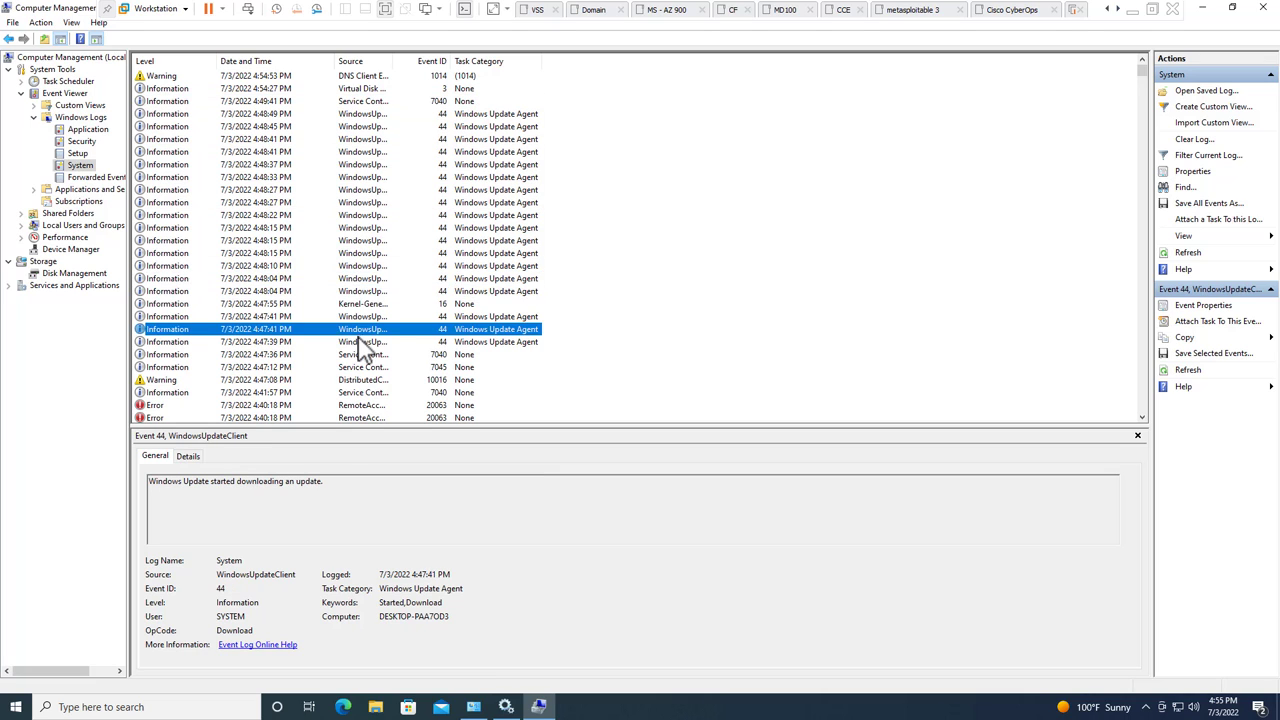
left_click(322, 392)
Step: Read the RemoteAccess error 20063 events, ending on the 4:40:18 PM one
scroll(358, 366, "down", 3)
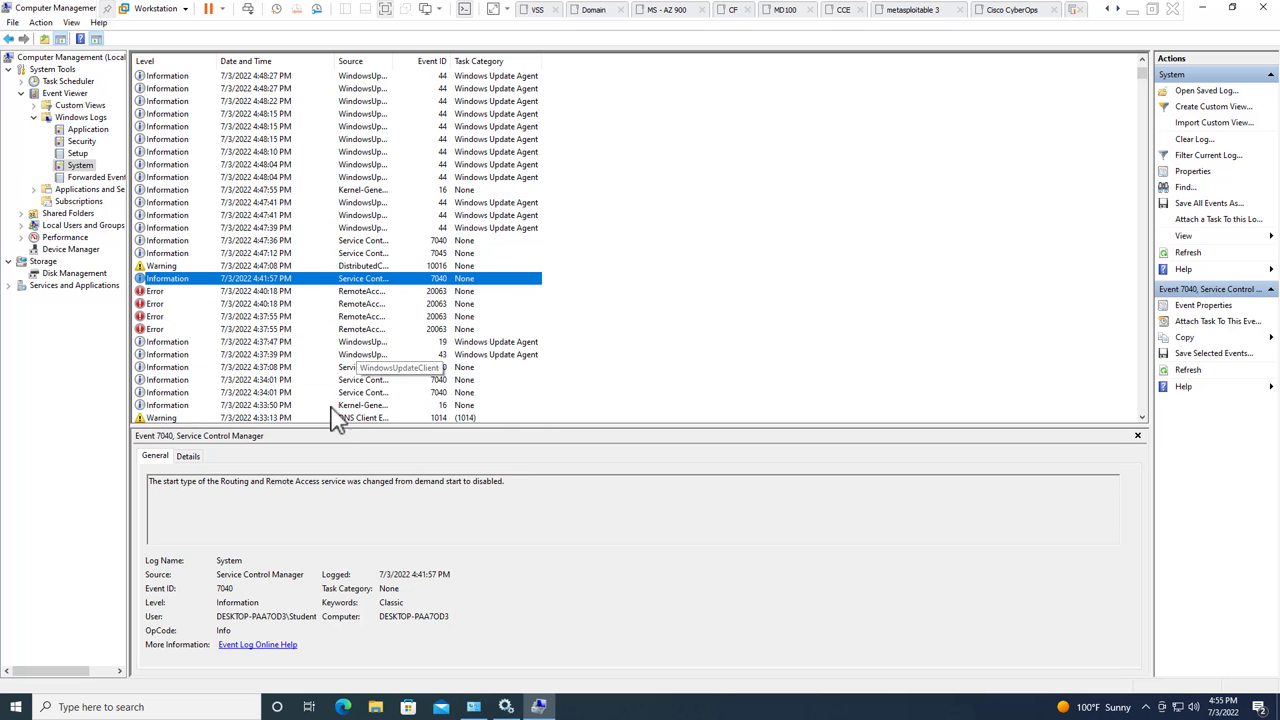
left_click(270, 292)
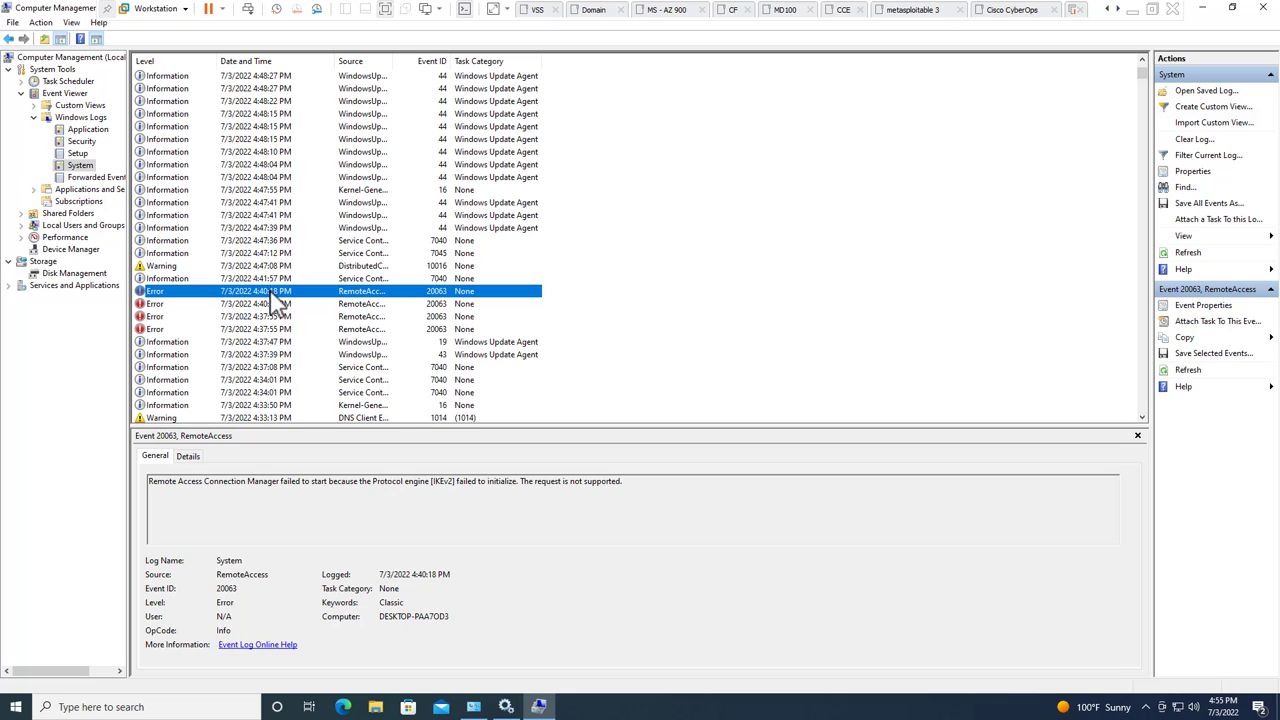
left_click(250, 304)
left_click(265, 330)
left_click(258, 304)
Step: Select the RemoteAccess error 20063 and show its structured event data in the Details tab
left_click(208, 255)
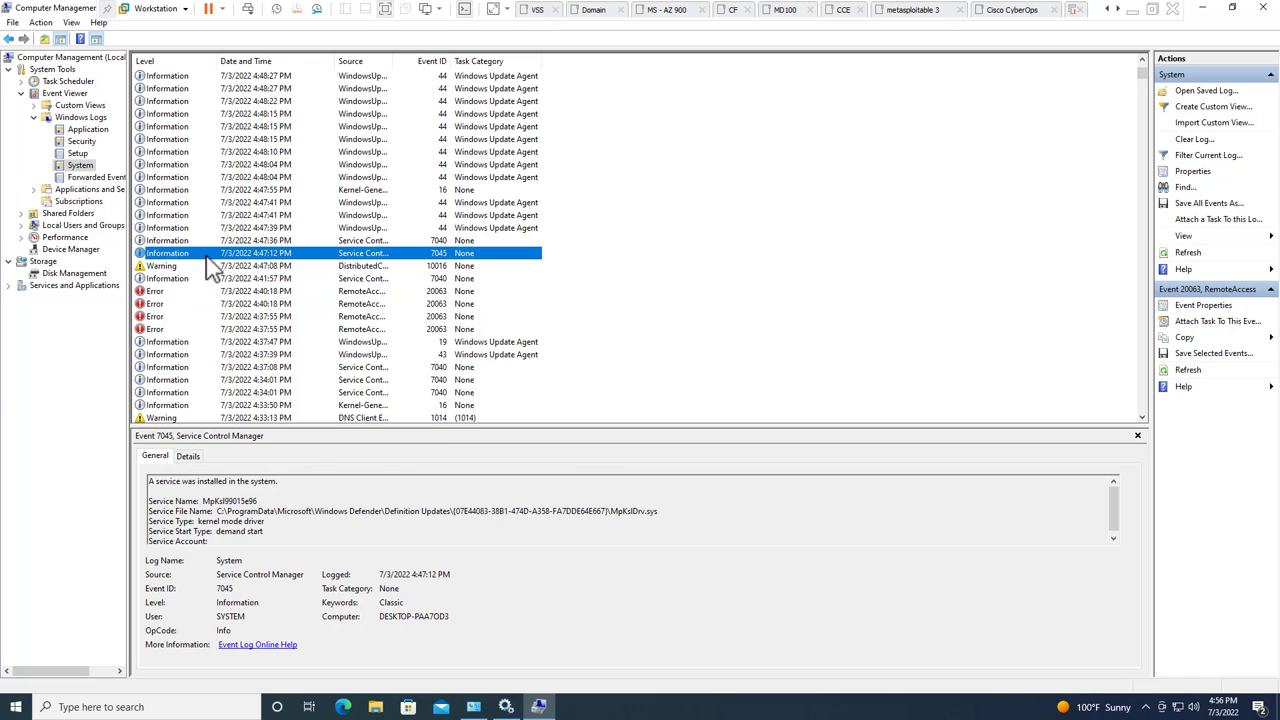
left_click(168, 292)
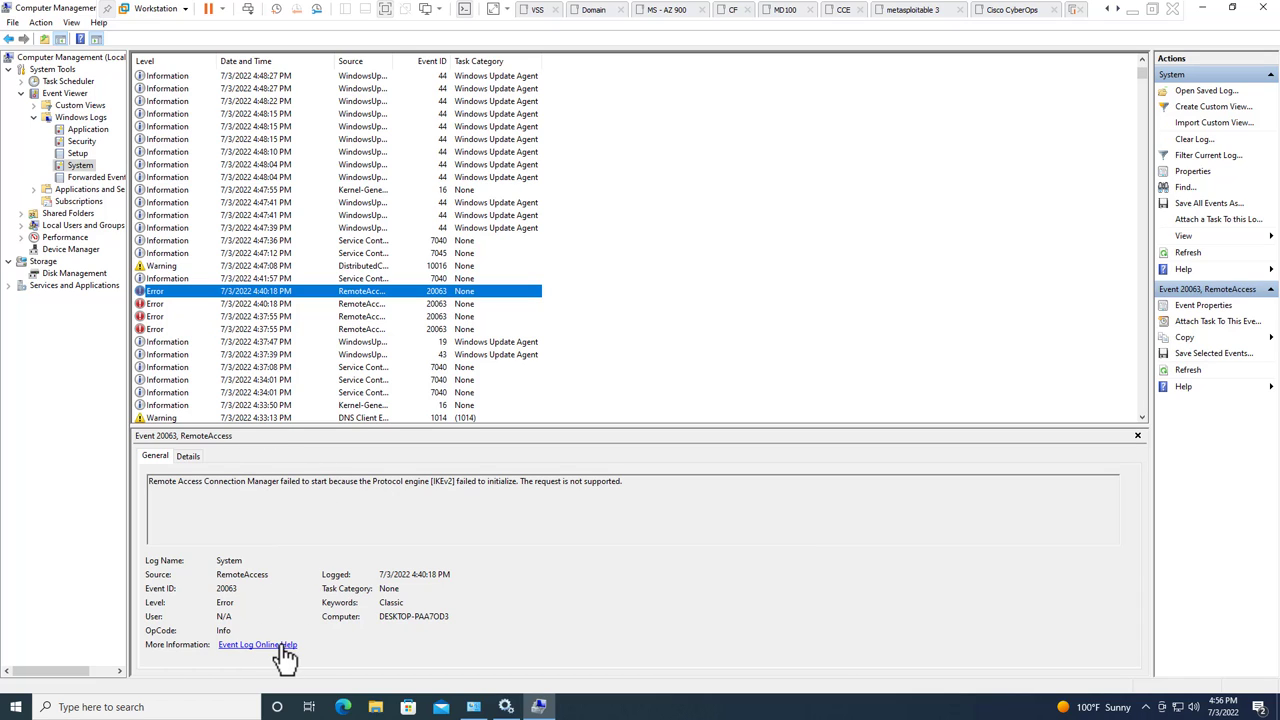
left_click(188, 457)
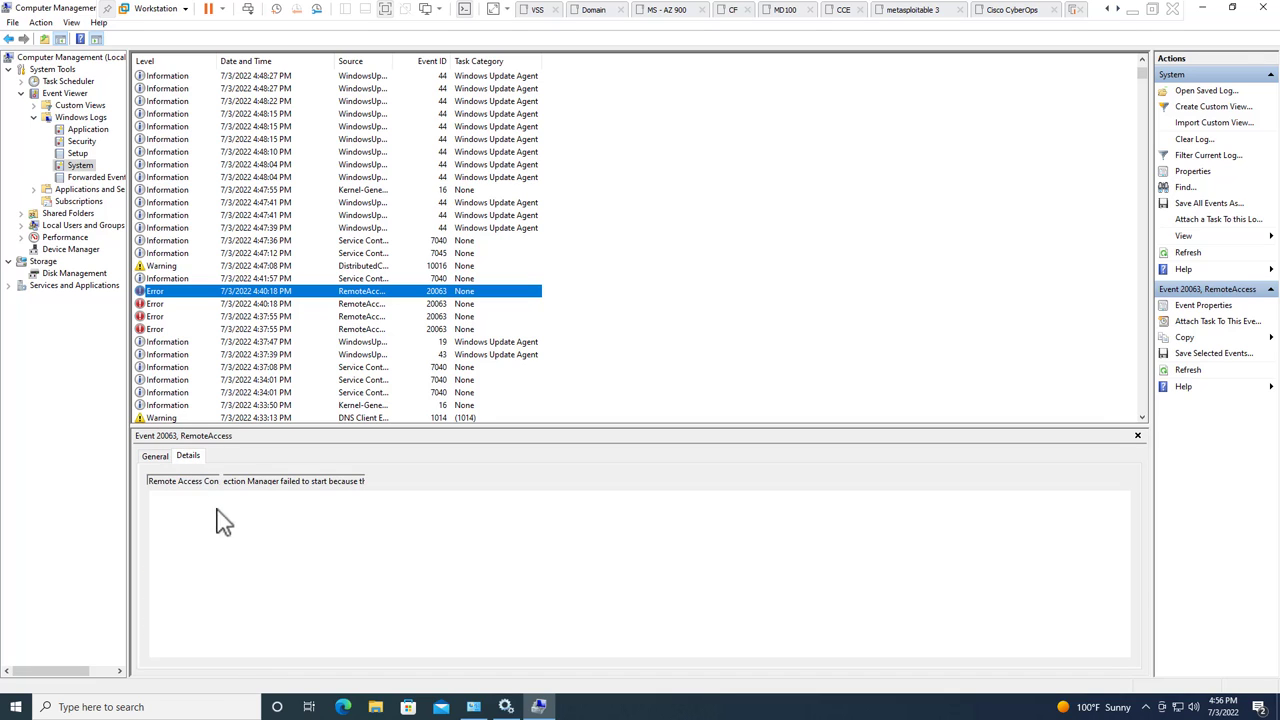
scroll(300, 515, "down", 2)
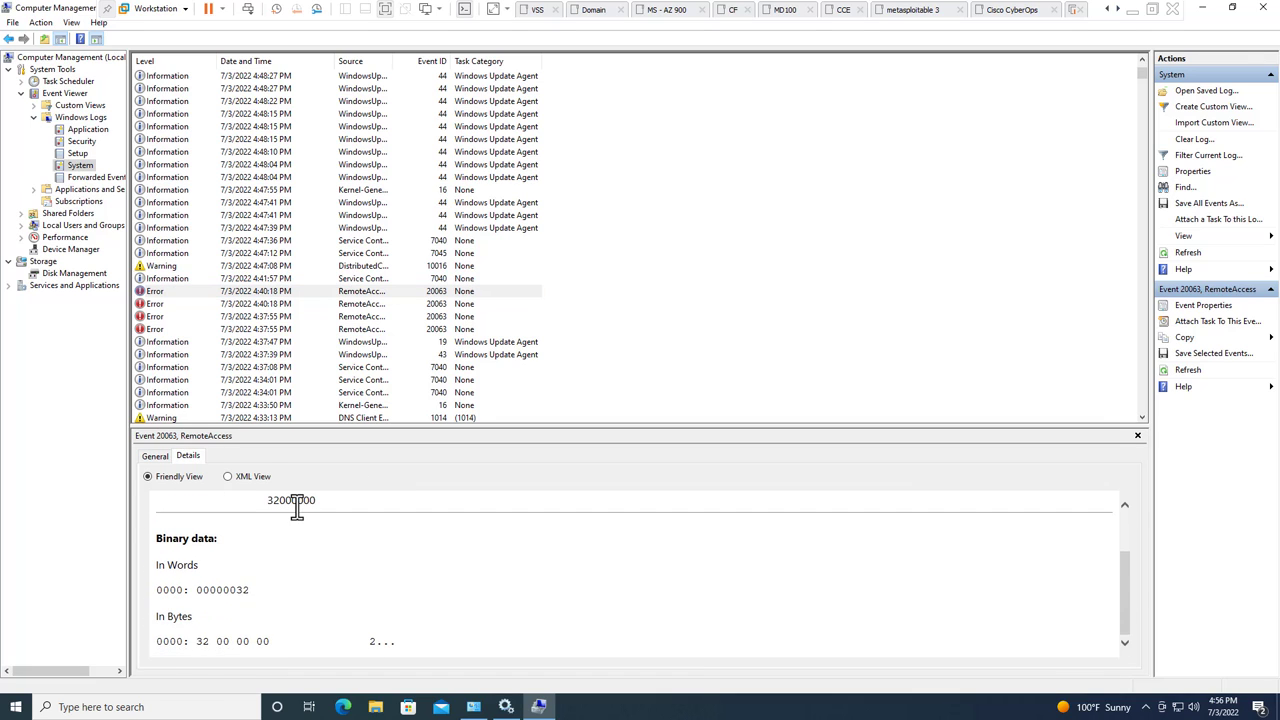
scroll(294, 503, "up", 2)
Step: View the 7045 event's data, glance at the Application and Setup logs, then return to System
left_click(213, 253)
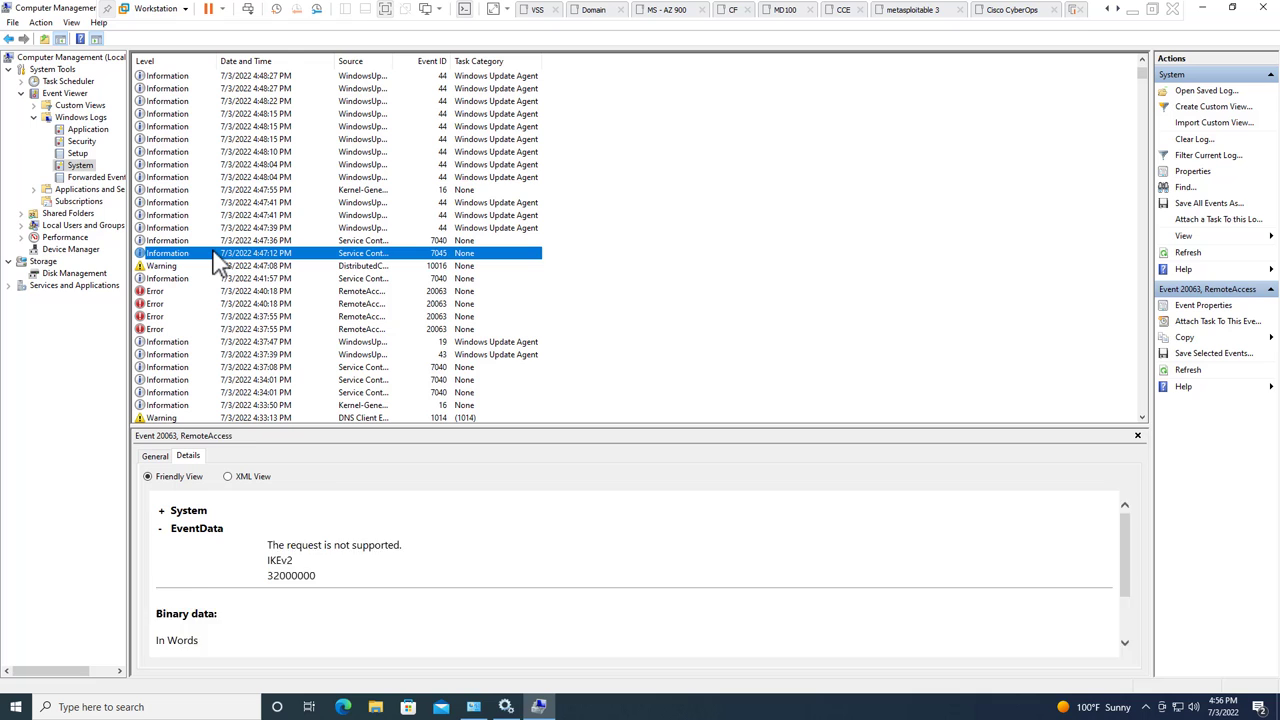
left_click(87, 131)
left_click(82, 142)
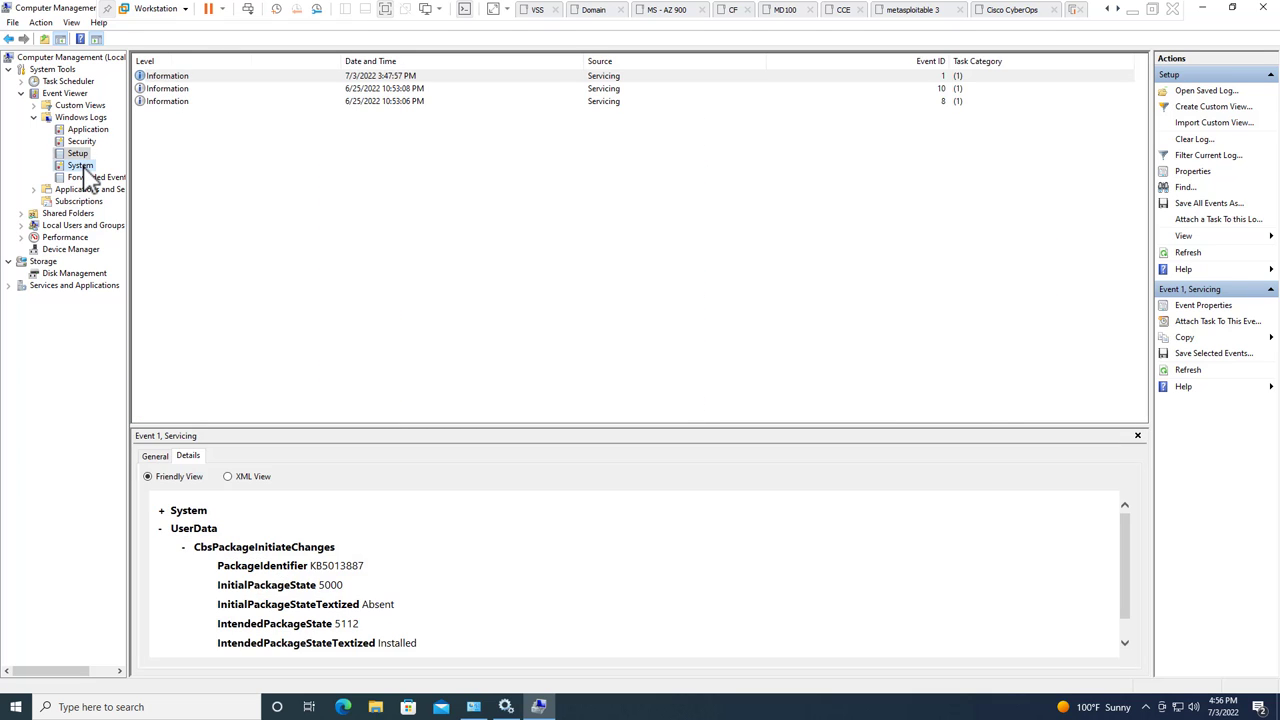
left_click(80, 165)
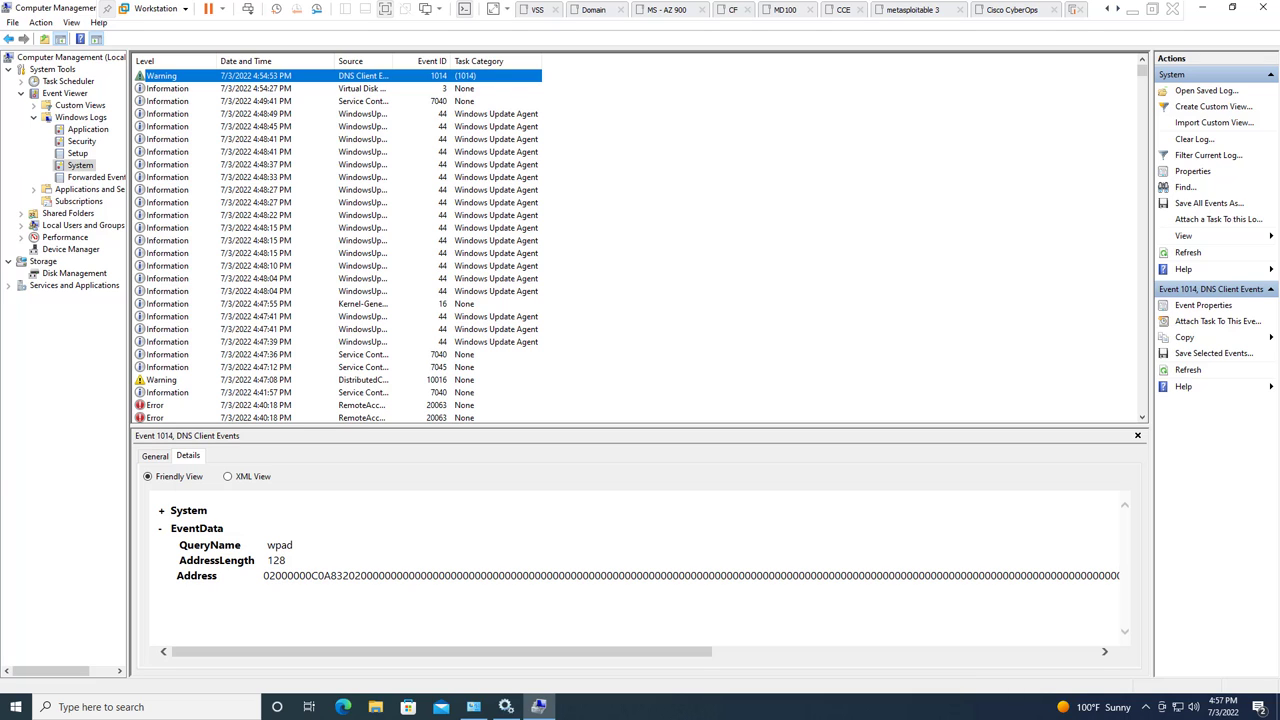
Step: Expand Performance, Data Collector Sets and Reports, widen the tree pane, and open User Defined
left_click(60, 238)
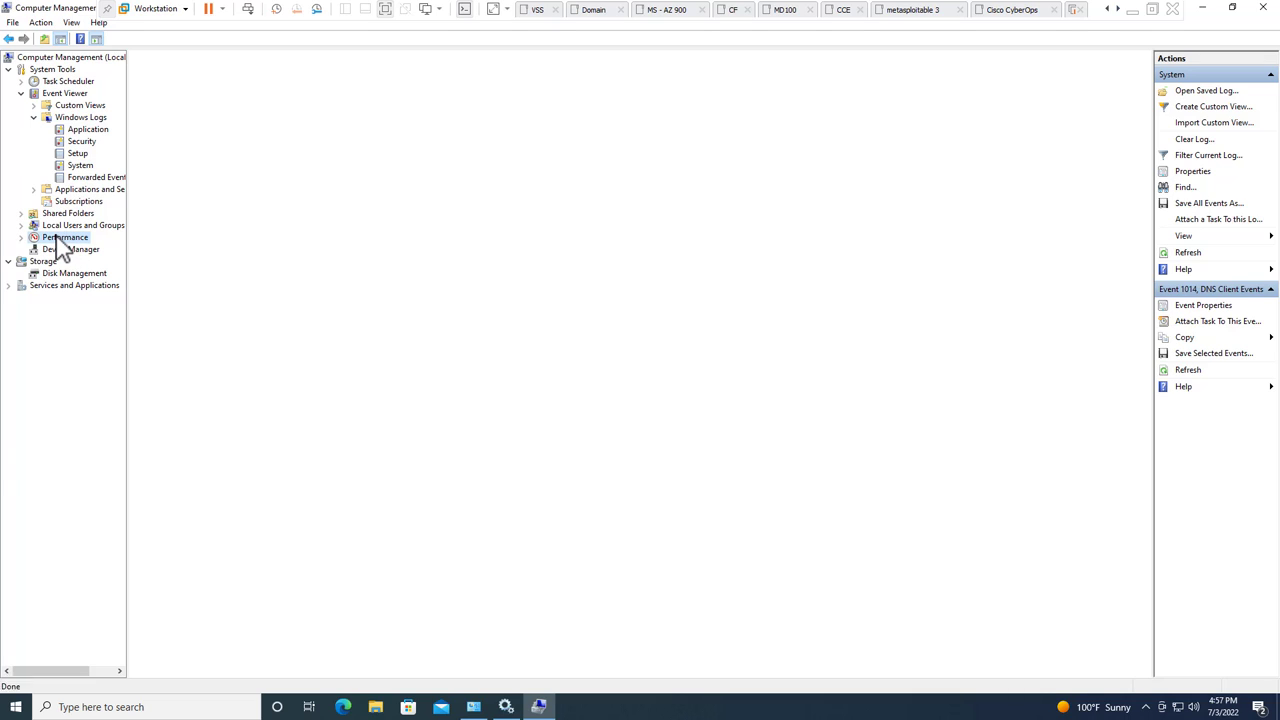
left_click(21, 237)
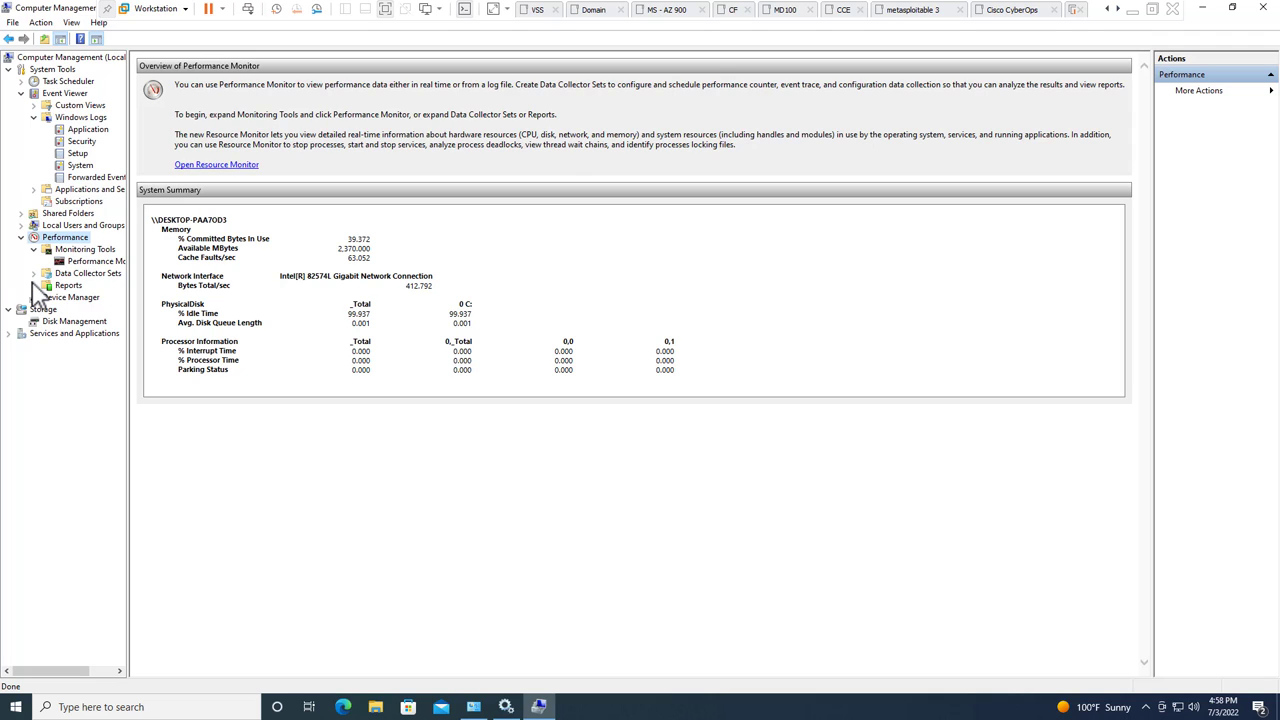
left_click(34, 273)
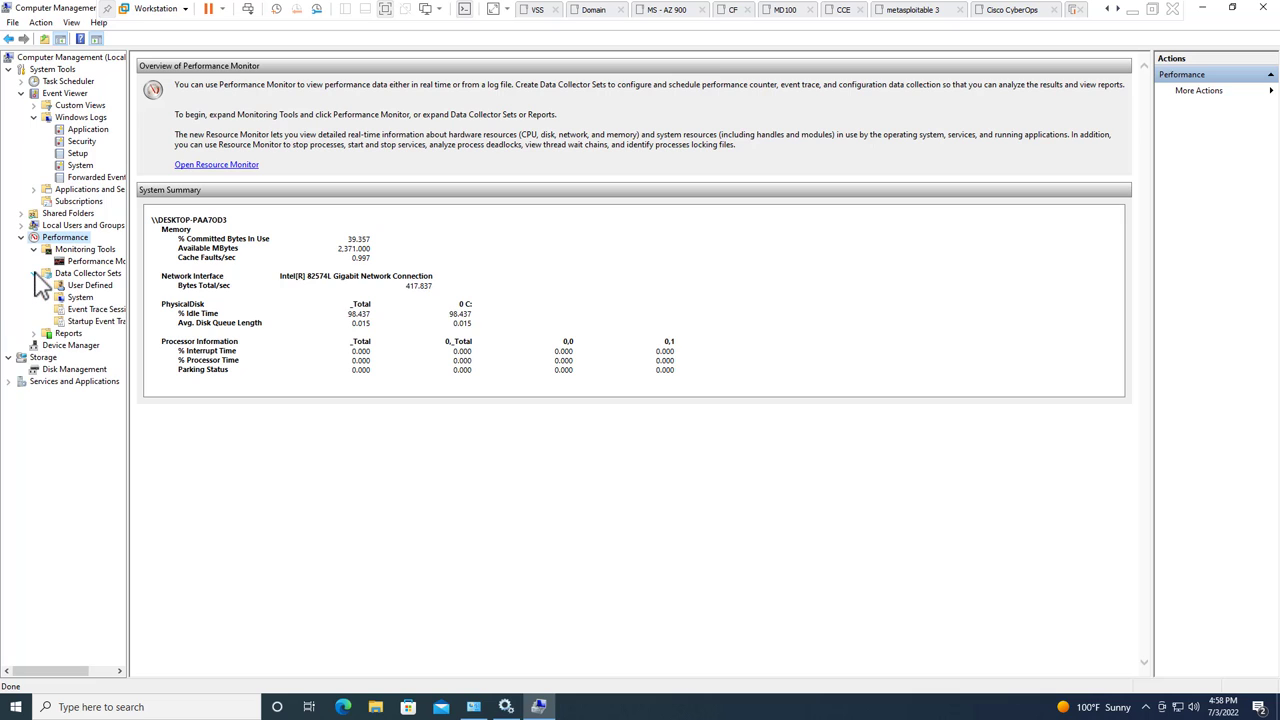
left_click(34, 334)
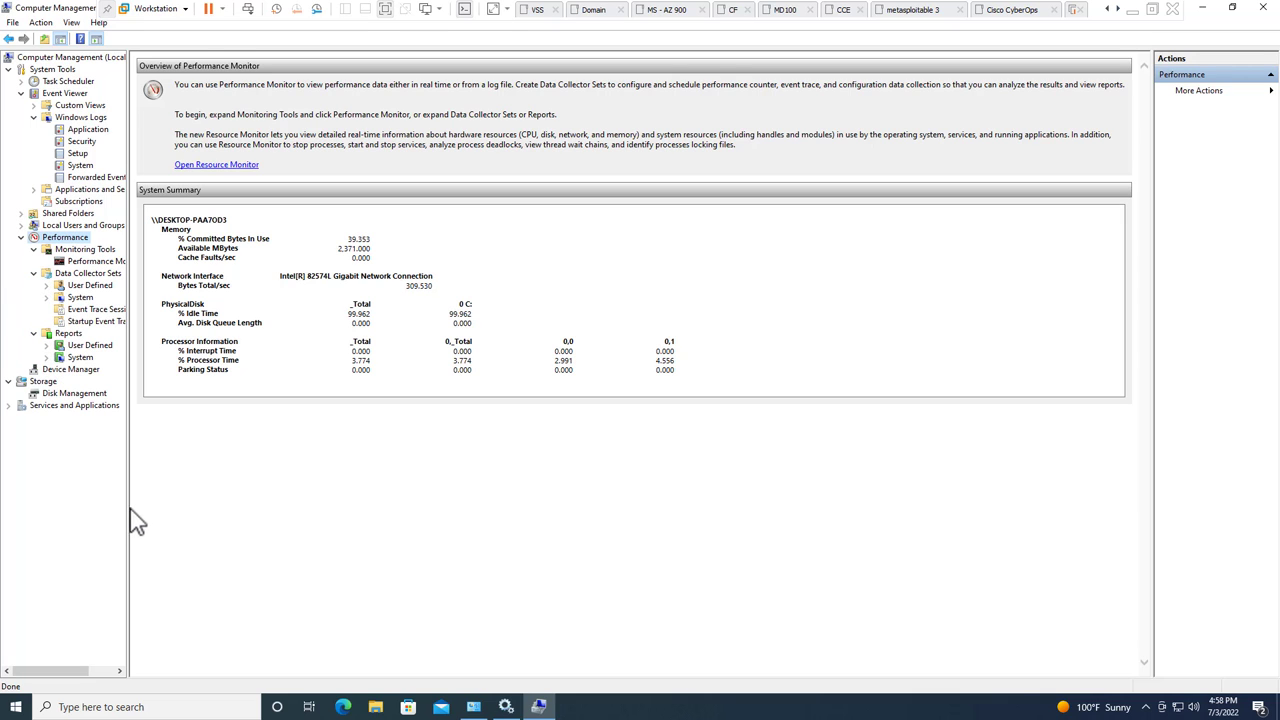
left_click_drag(127, 506, 210, 522)
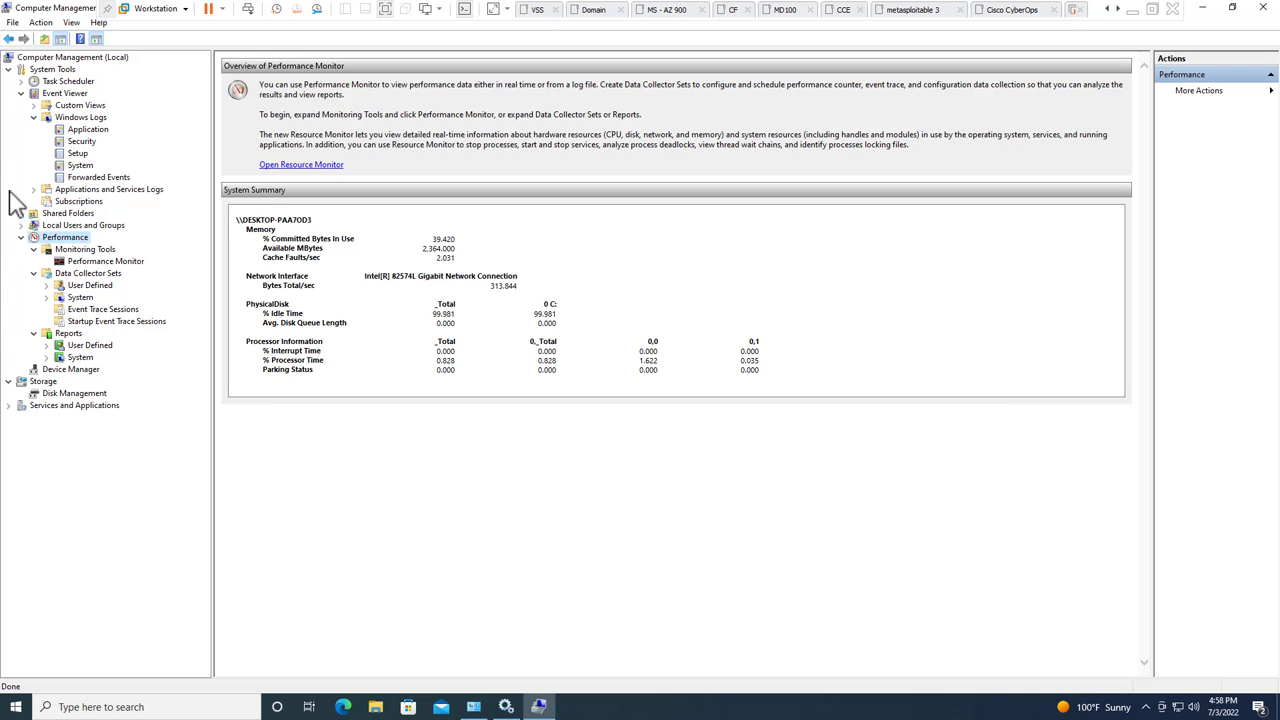
left_click(92, 286)
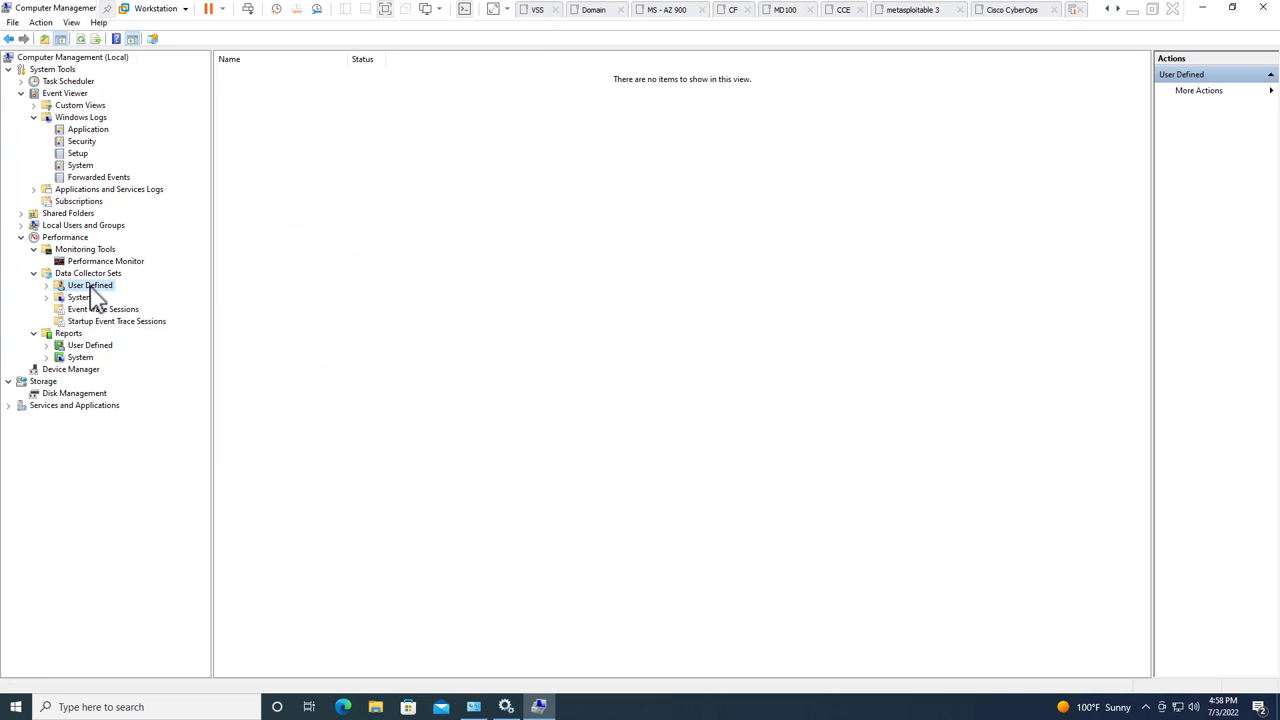
Step: Create a new data collector set named 'Mem logs', choosing to build it manually
right_click(93, 297)
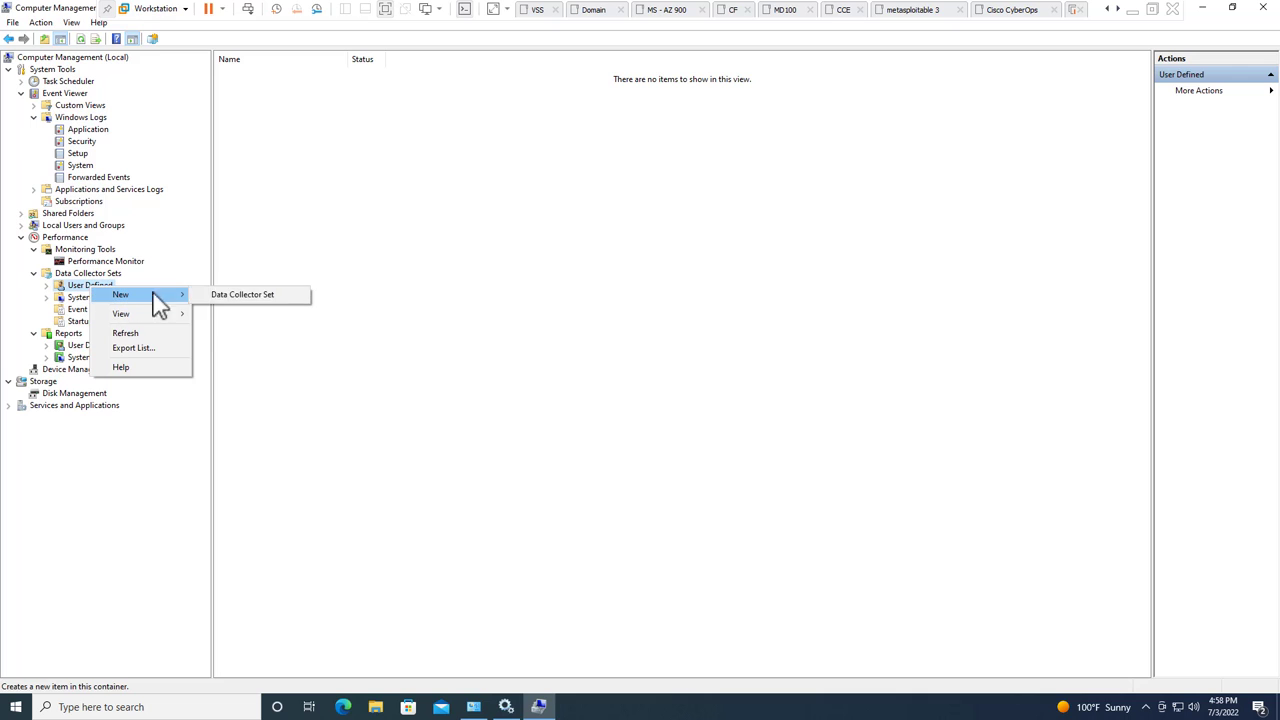
mouse_move(121, 294)
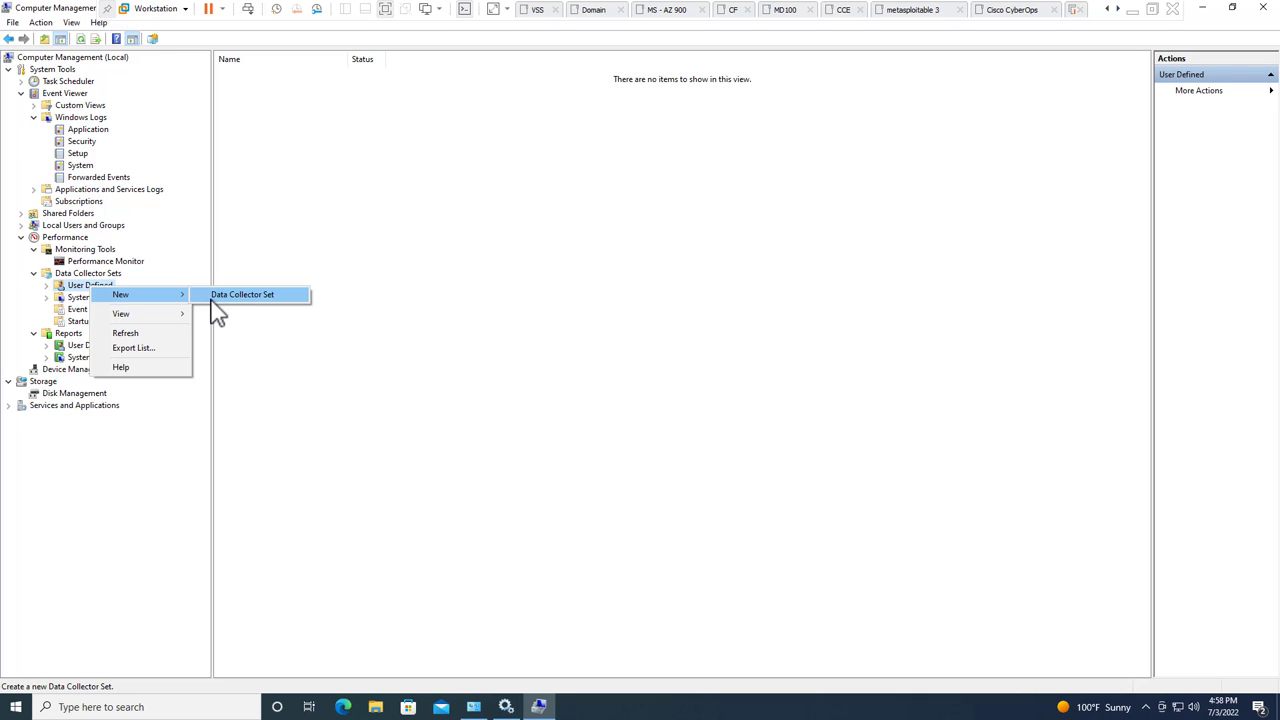
left_click(214, 296)
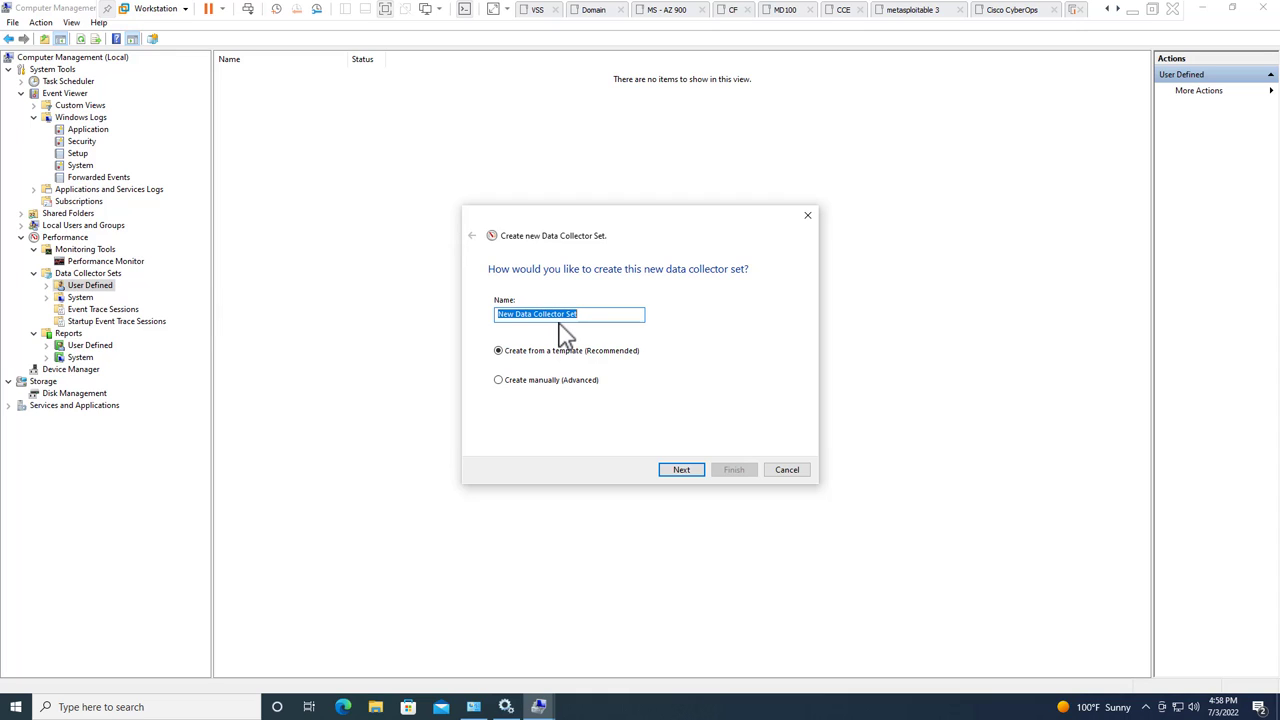
type("M")
type("em")
type(" logs")
left_click(540, 382)
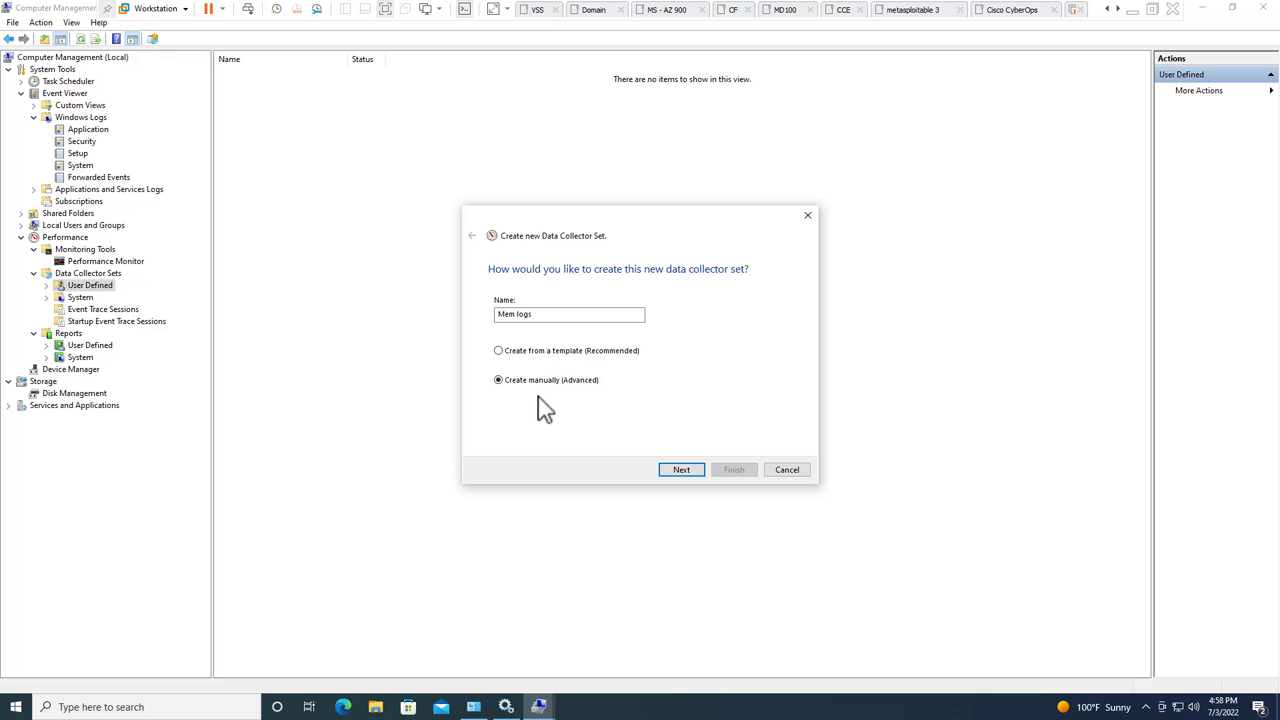
Step: Choose performance counter data logging and continue to the counter selection step
left_click(697, 477)
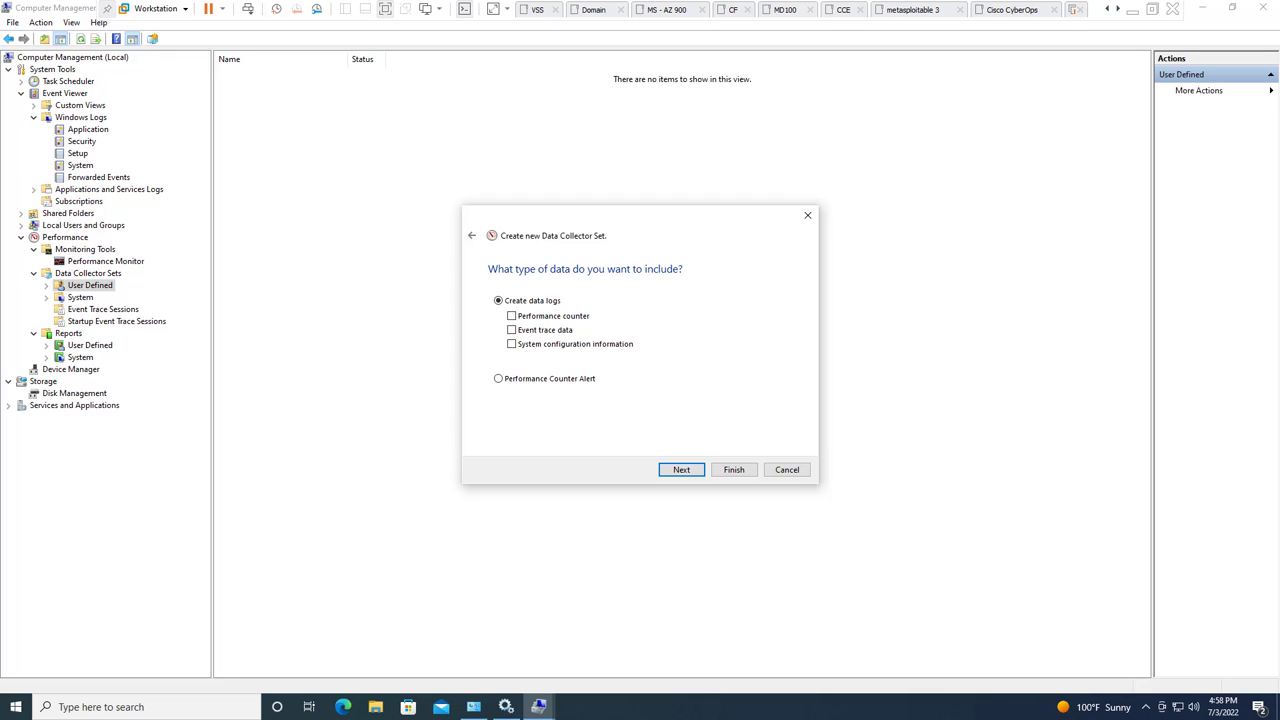
left_click(545, 318)
left_click(684, 476)
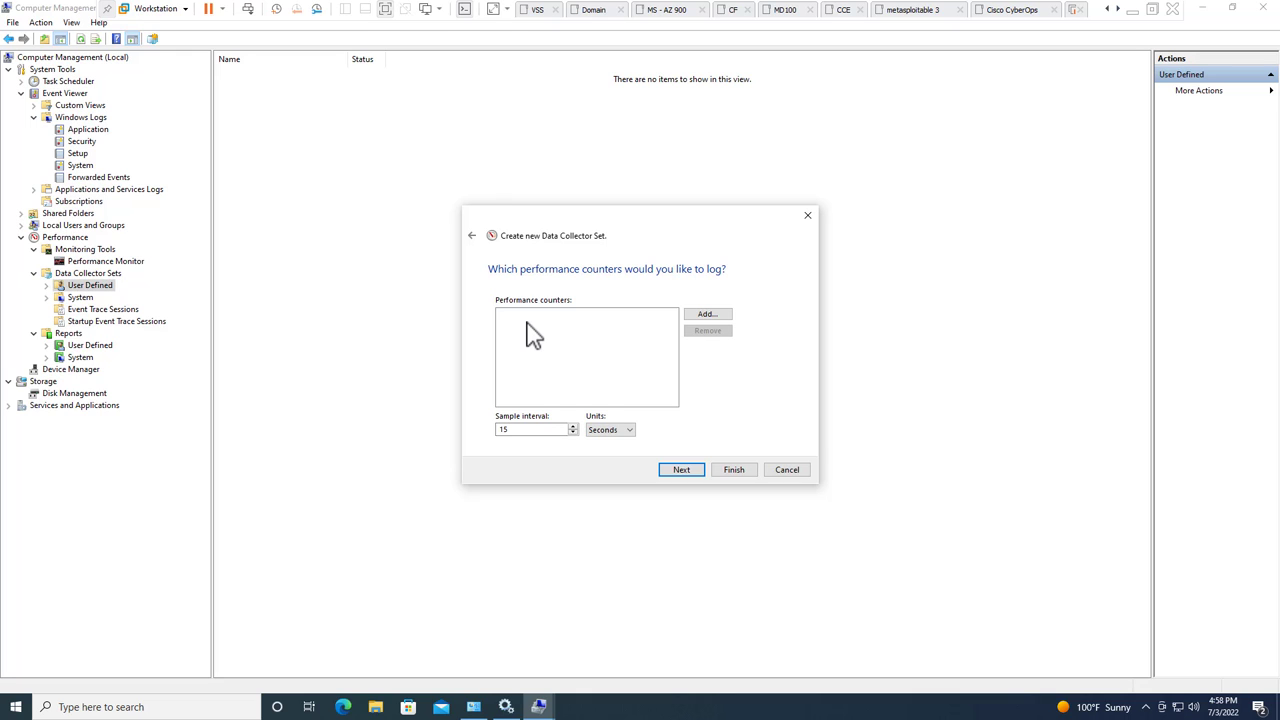
Step: Open the Add Counters picker and scroll the counter list to the Memory category
left_click(706, 315)
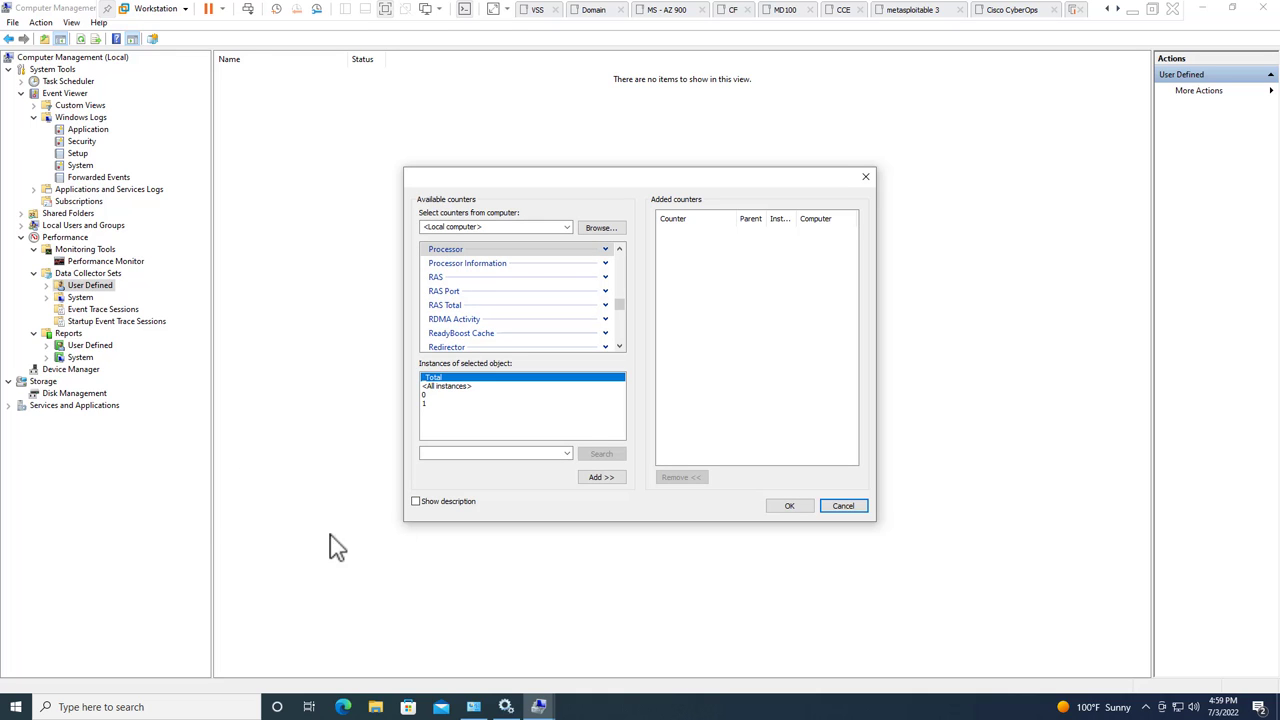
left_click_drag(621, 313, 630, 311)
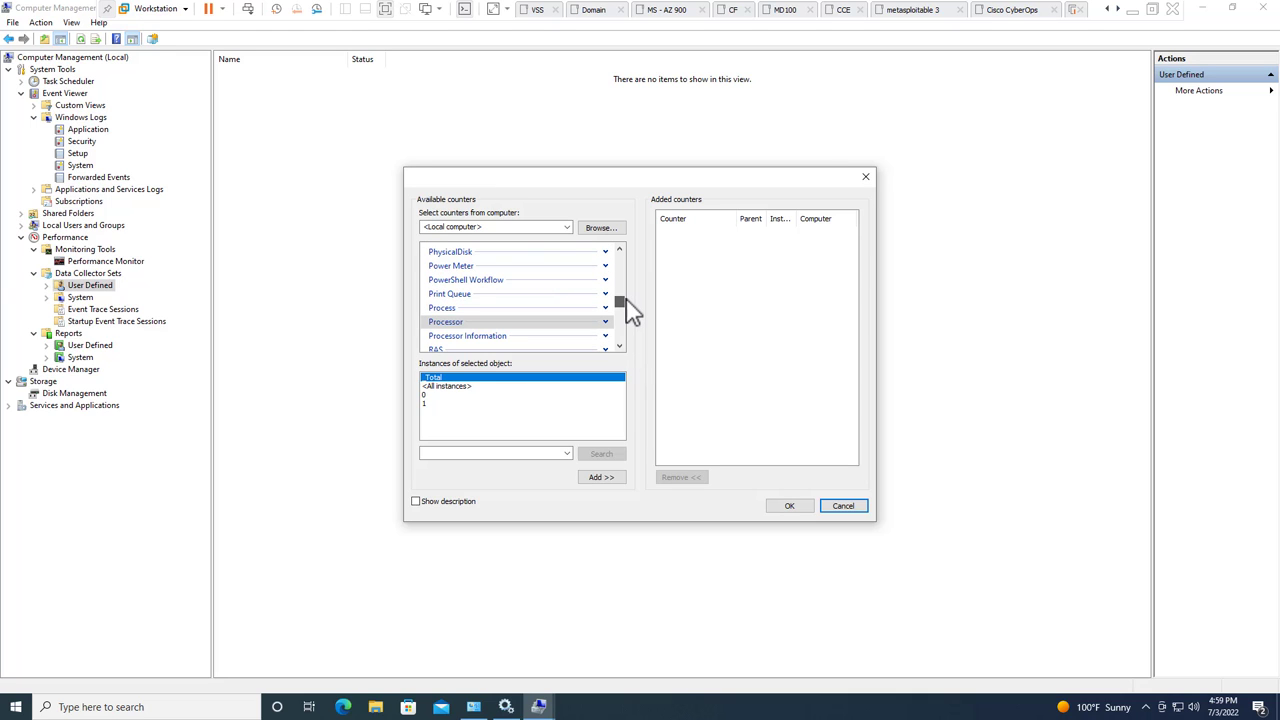
left_click_drag(630, 311, 617, 257)
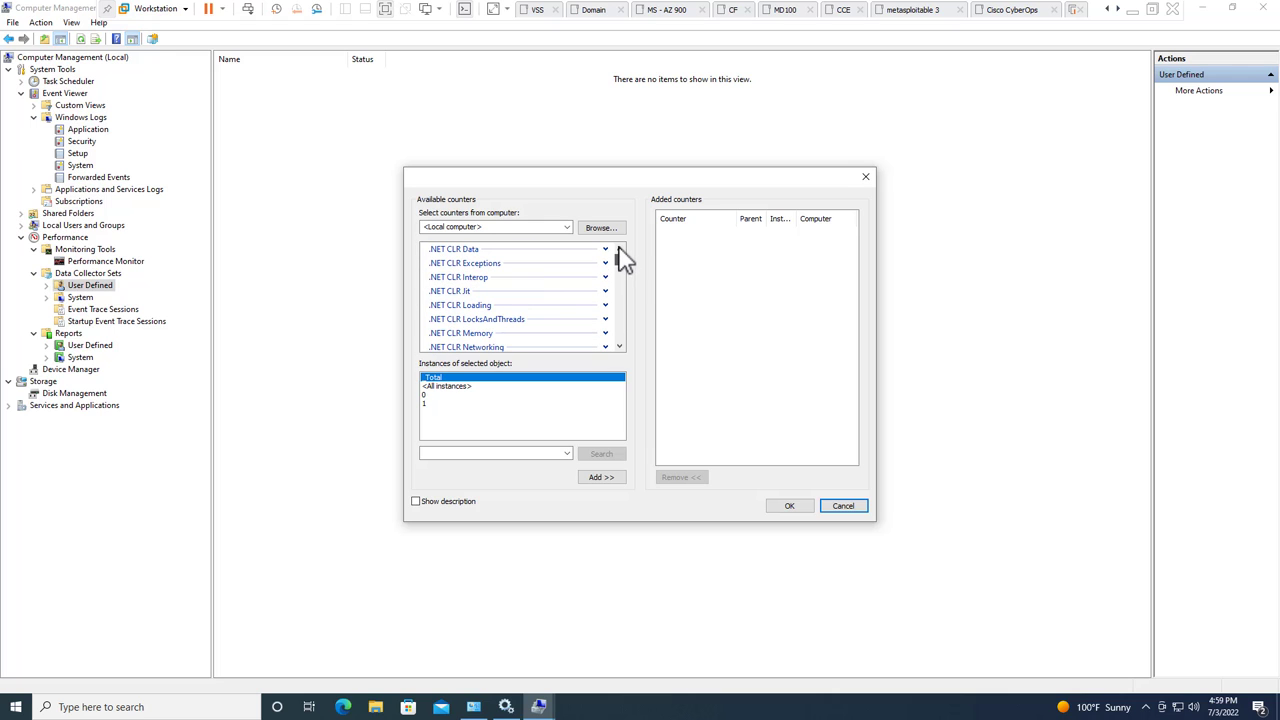
scroll(600, 305, "down", 4)
scroll(592, 314, "down", 4)
scroll(595, 315, "up", 3)
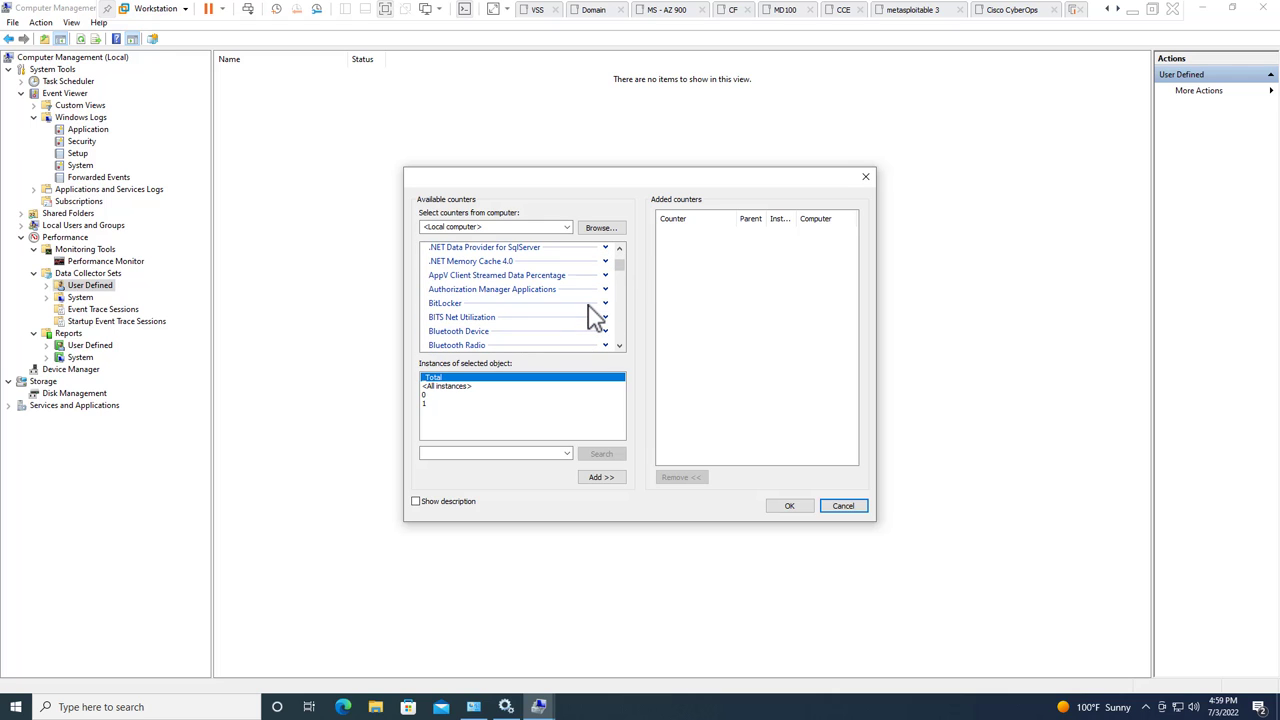
scroll(566, 280, "down", 1)
scroll(560, 265, "down", 1)
left_click(566, 228)
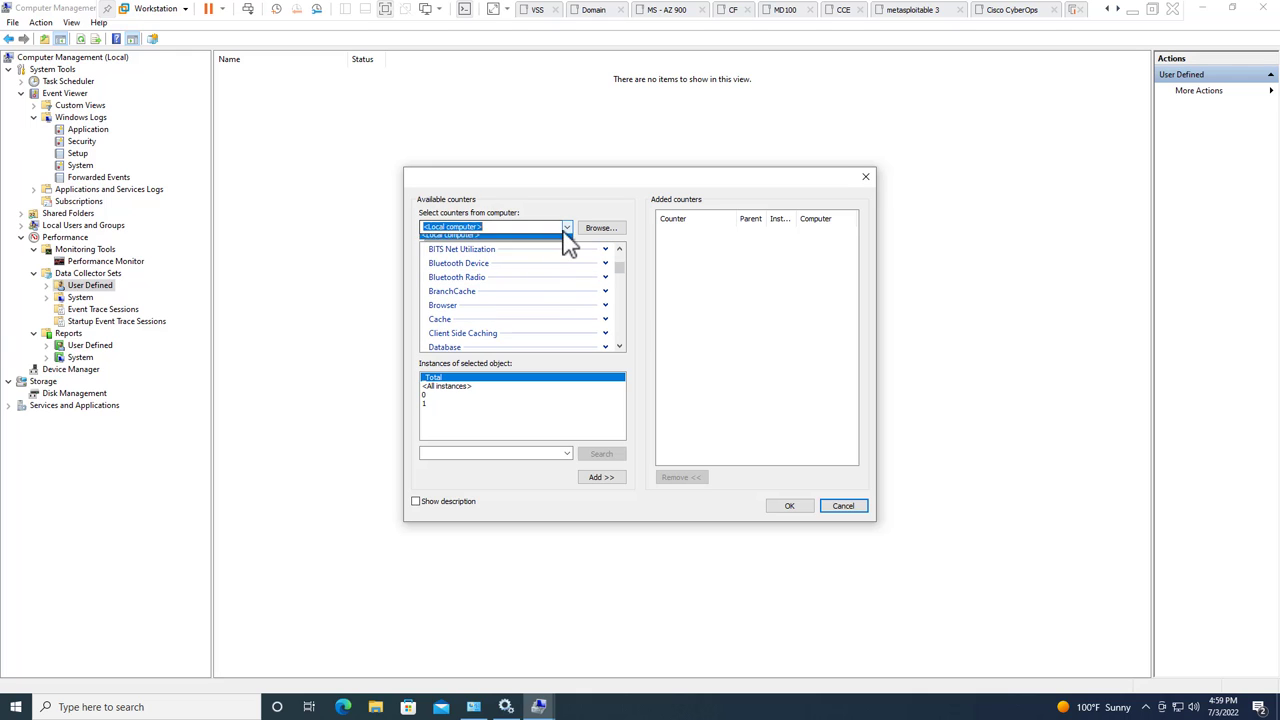
left_click(619, 346)
left_click(619, 346)
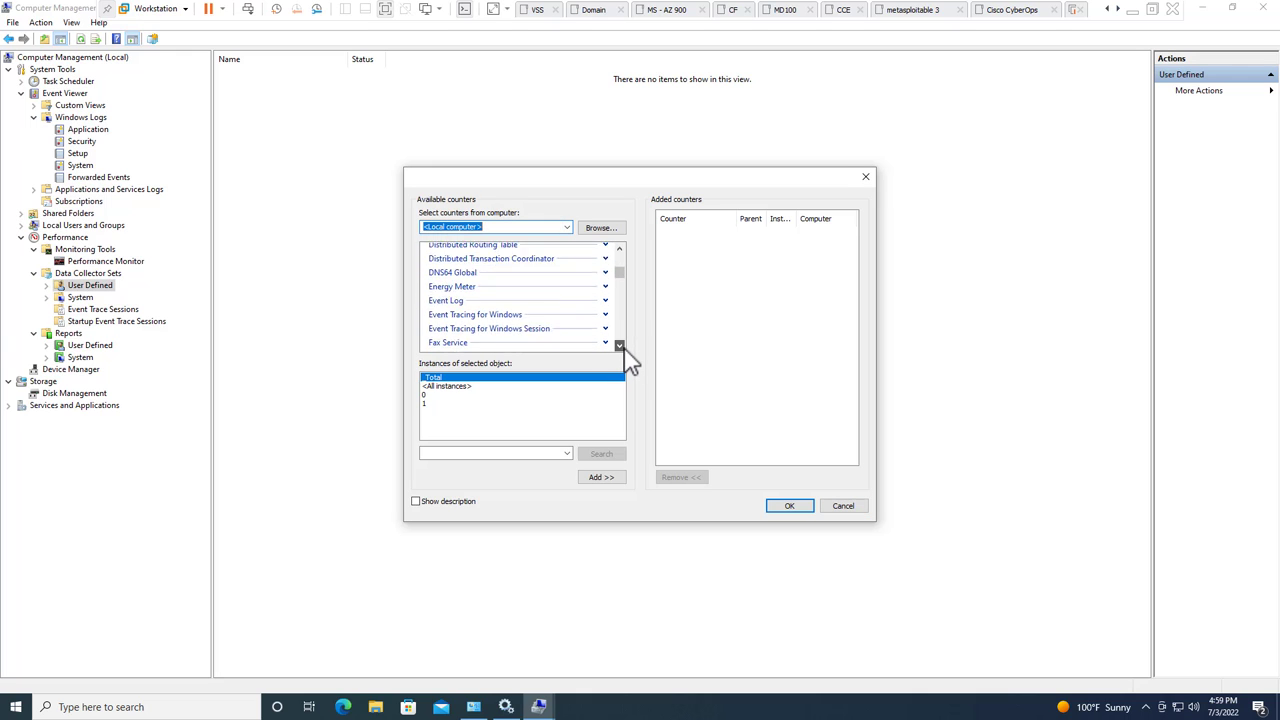
left_click_drag(620, 346, 620, 346)
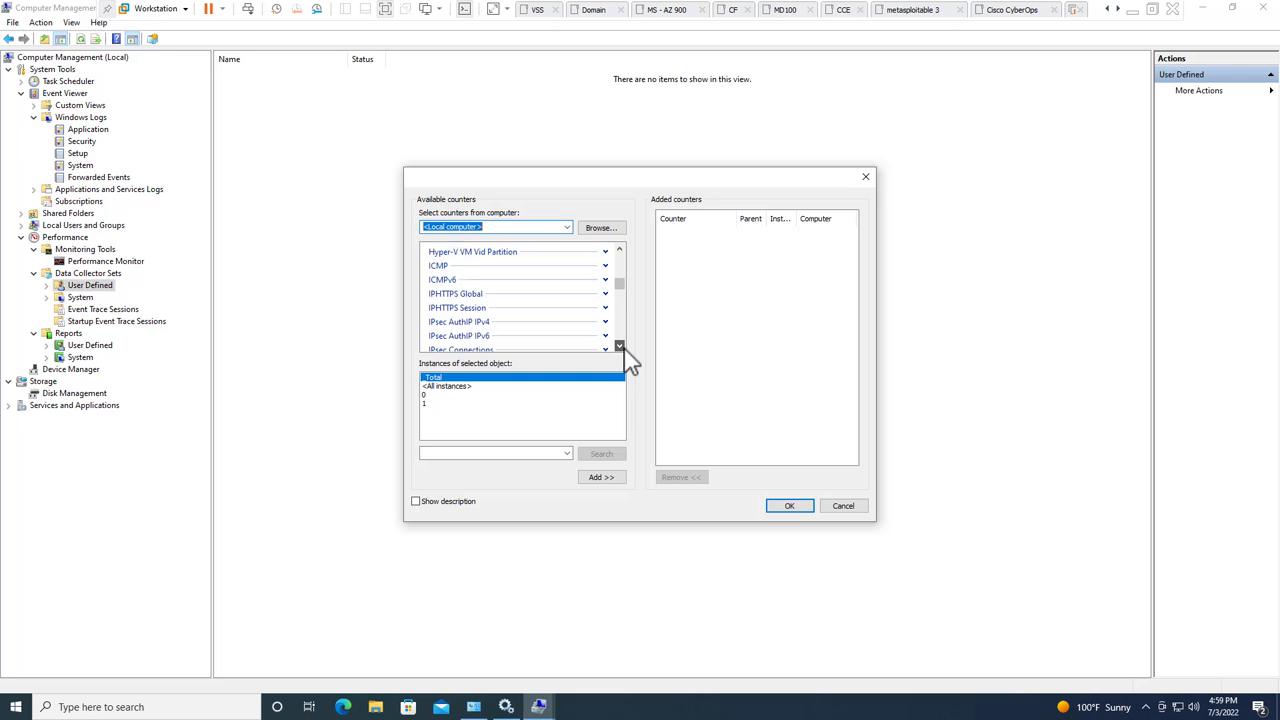
left_click_drag(620, 346, 620, 346)
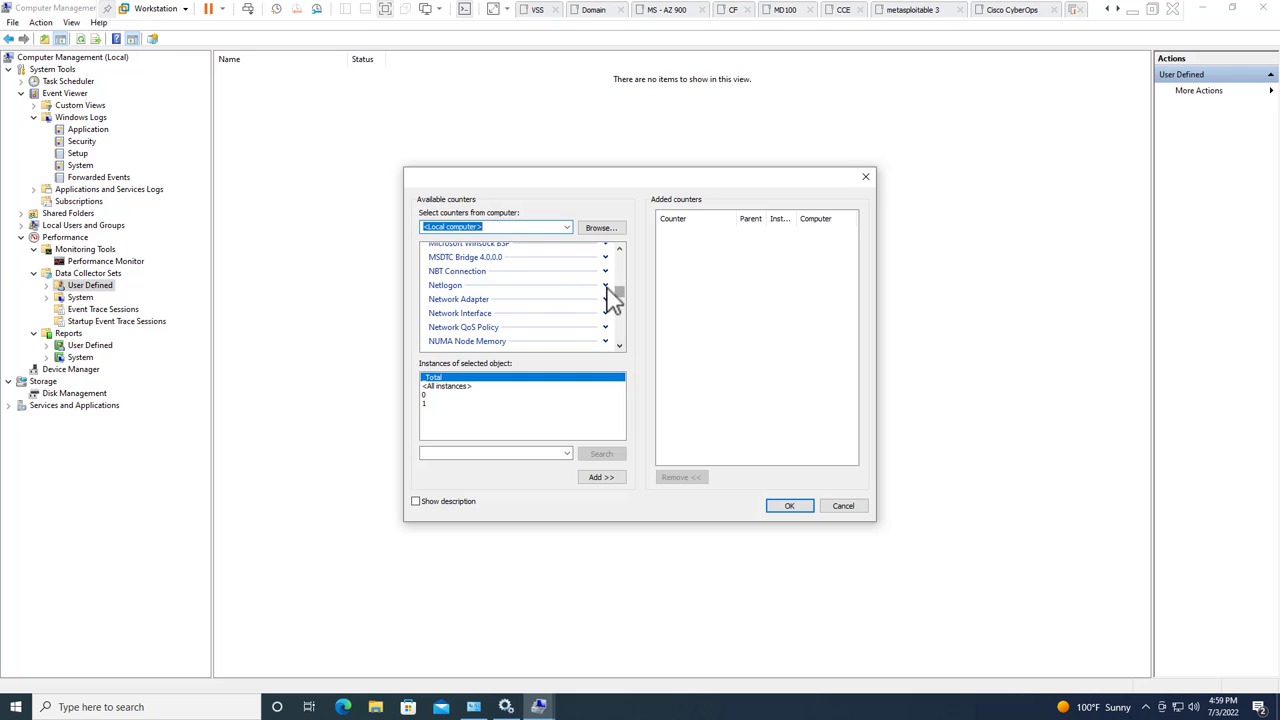
scroll(592, 308, "up", 1)
scroll(592, 308, "up", 1)
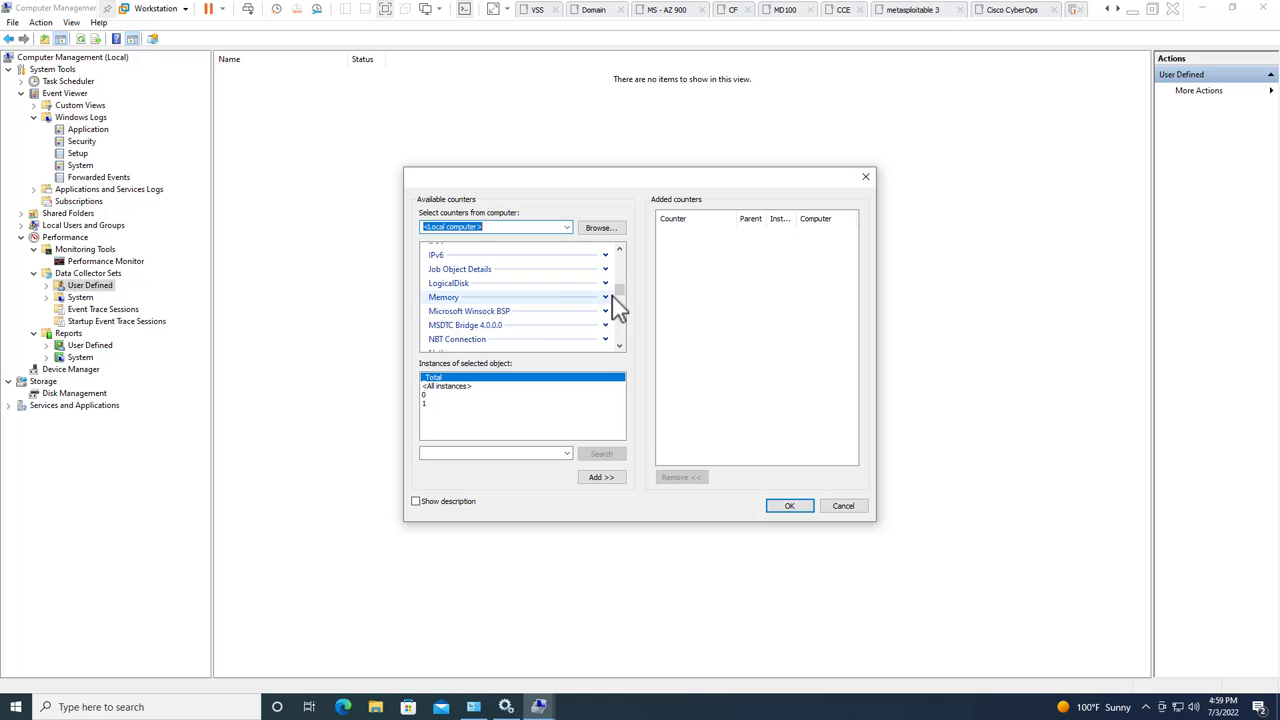
Step: Expand Memory and add its Available MBytes counter to the counters to log
left_click(605, 298)
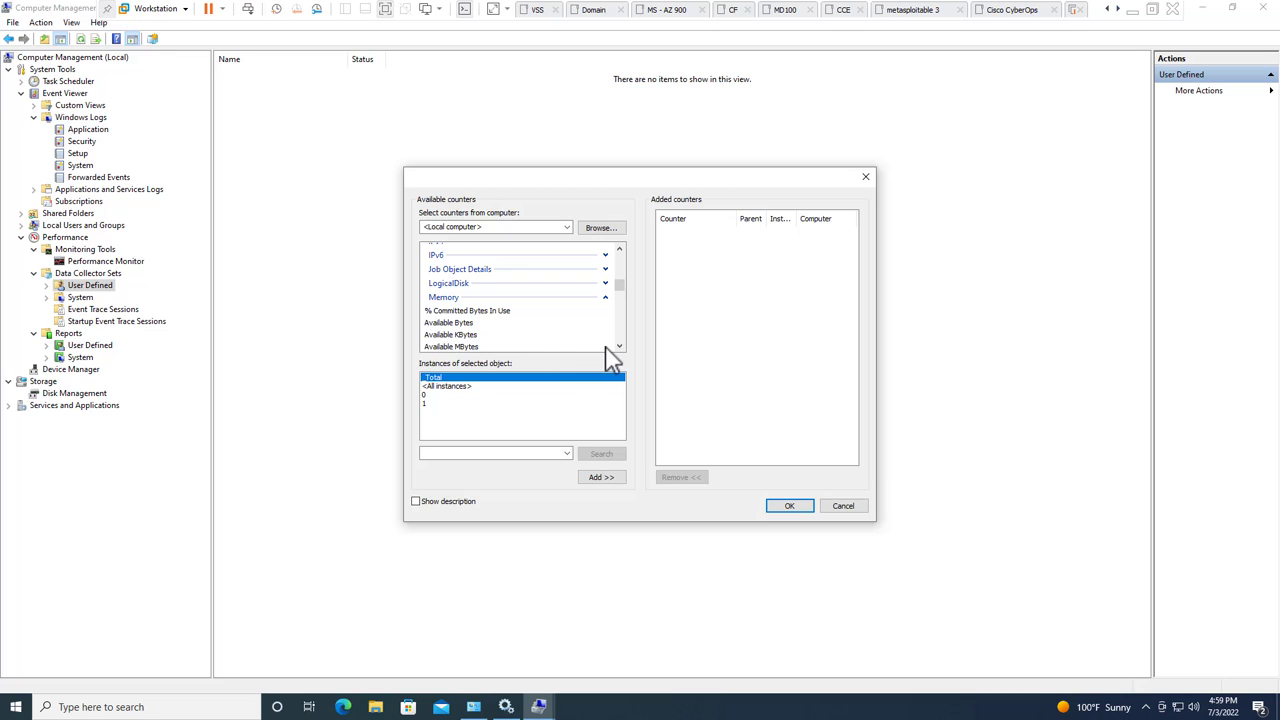
left_click(468, 347)
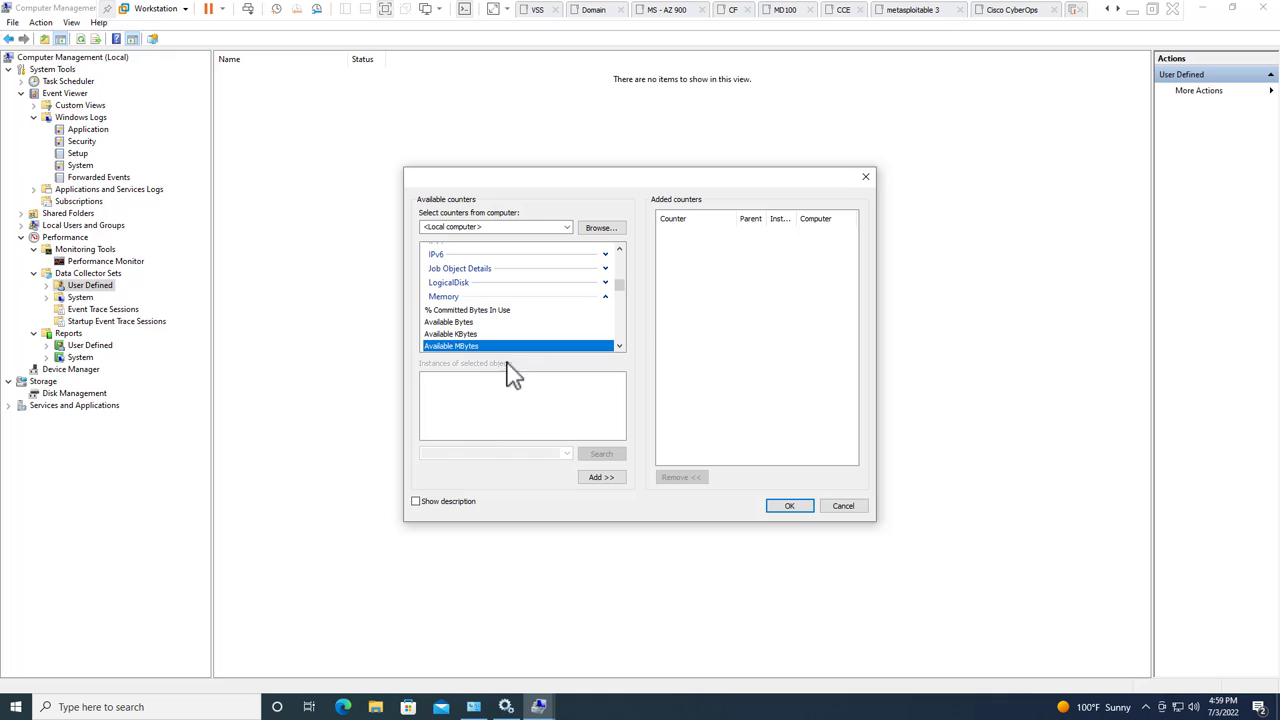
left_click(598, 480)
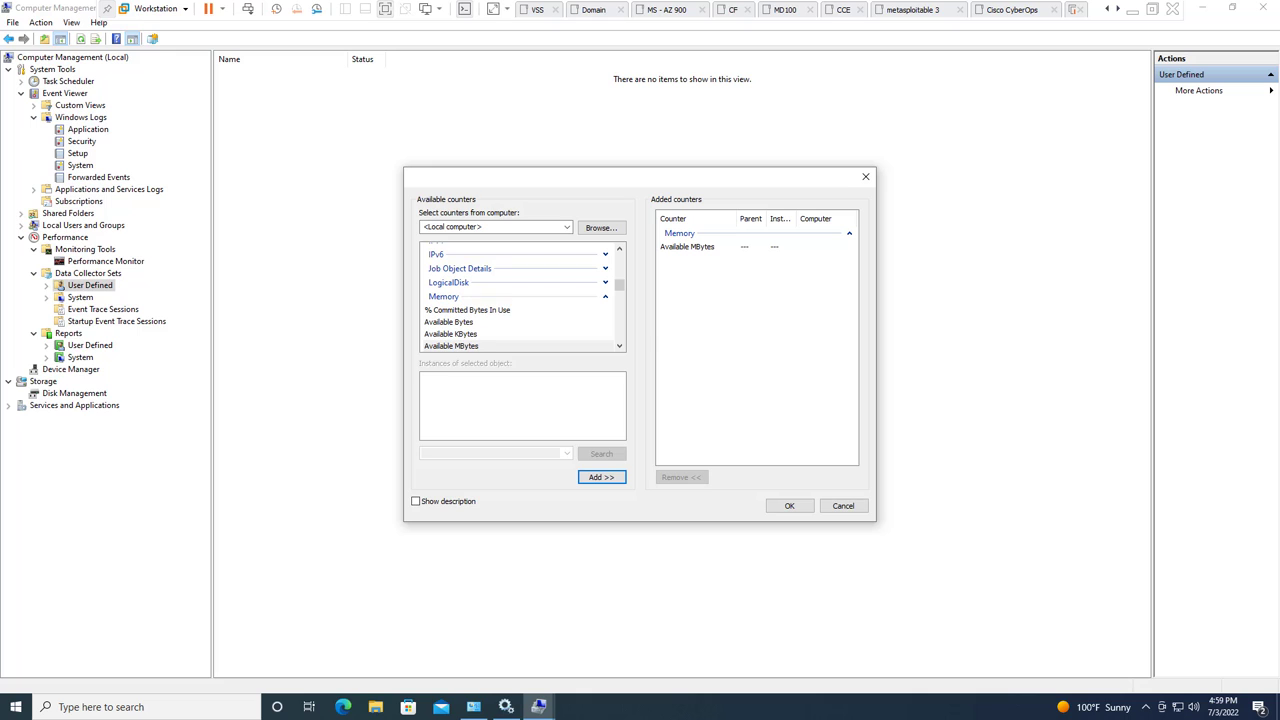
Step: Confirm the counter, set a 4-second sample interval, and continue to the save location
left_click(782, 508)
left_click_drag(534, 429, 435, 440)
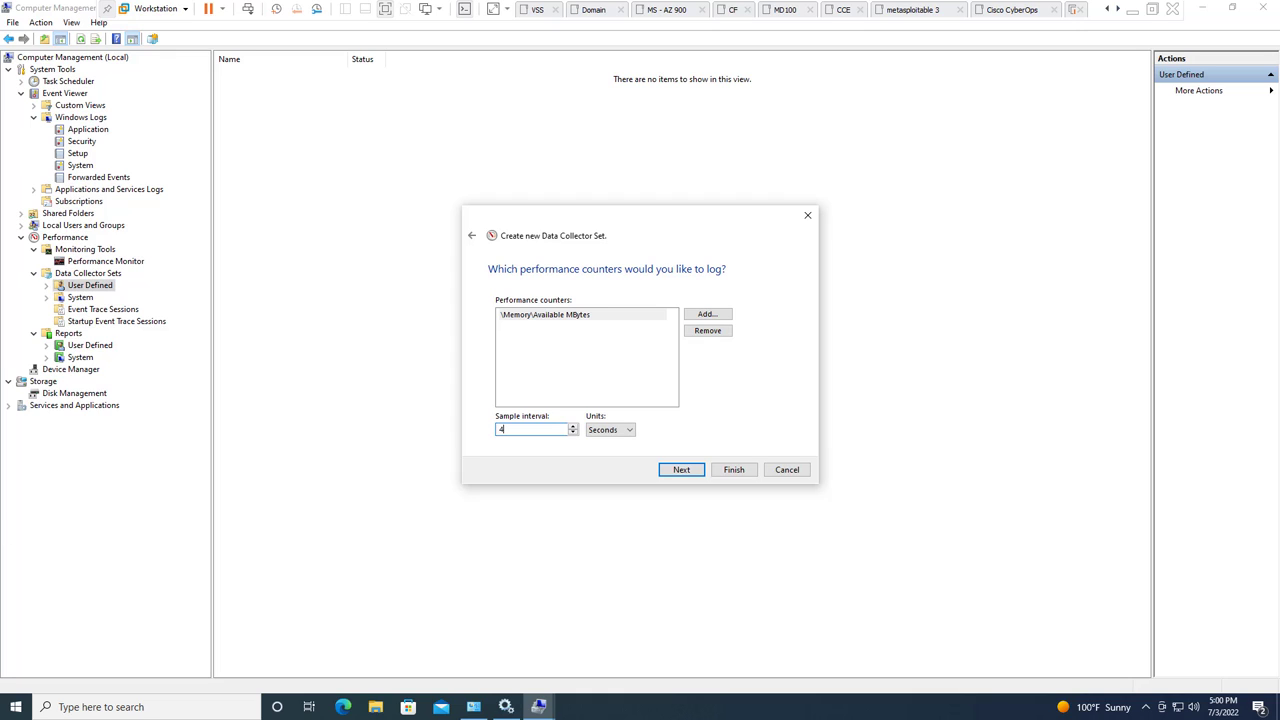
left_click(681, 469)
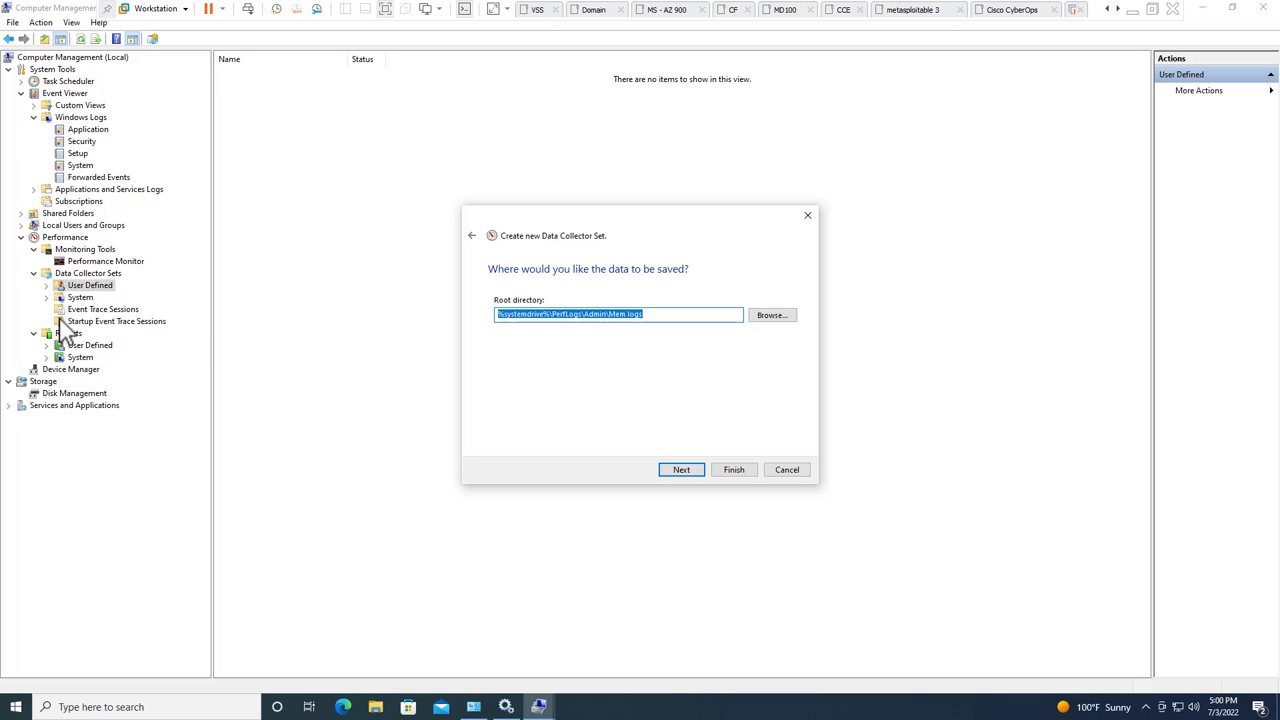
Step: Copy the PerfLogs folder name from the root directory path
left_click(565, 318)
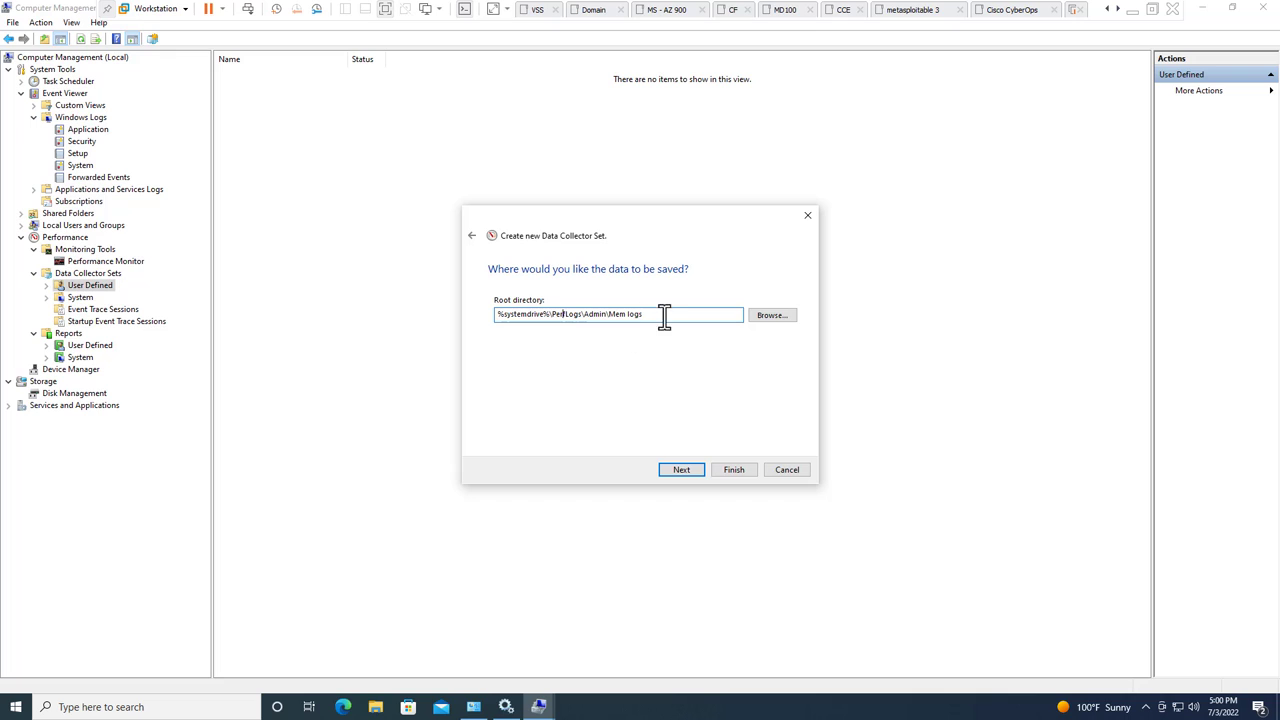
left_click_drag(665, 318, 482, 318)
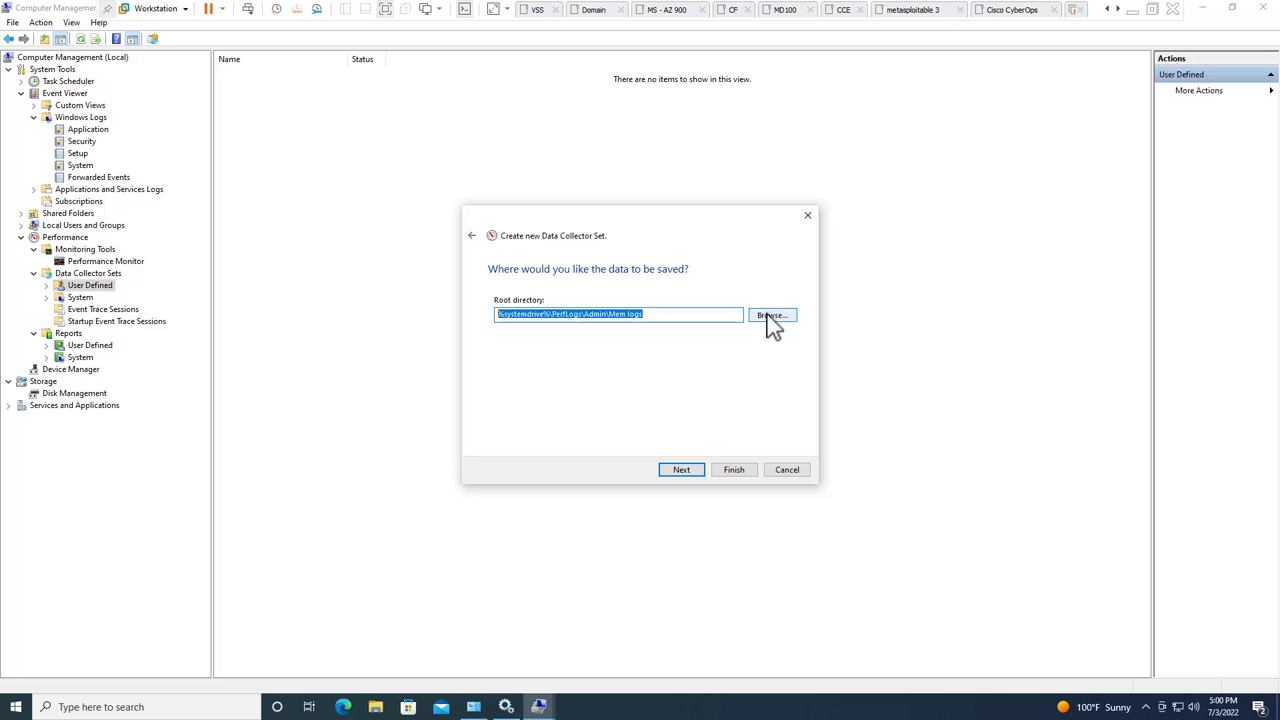
left_click(584, 320)
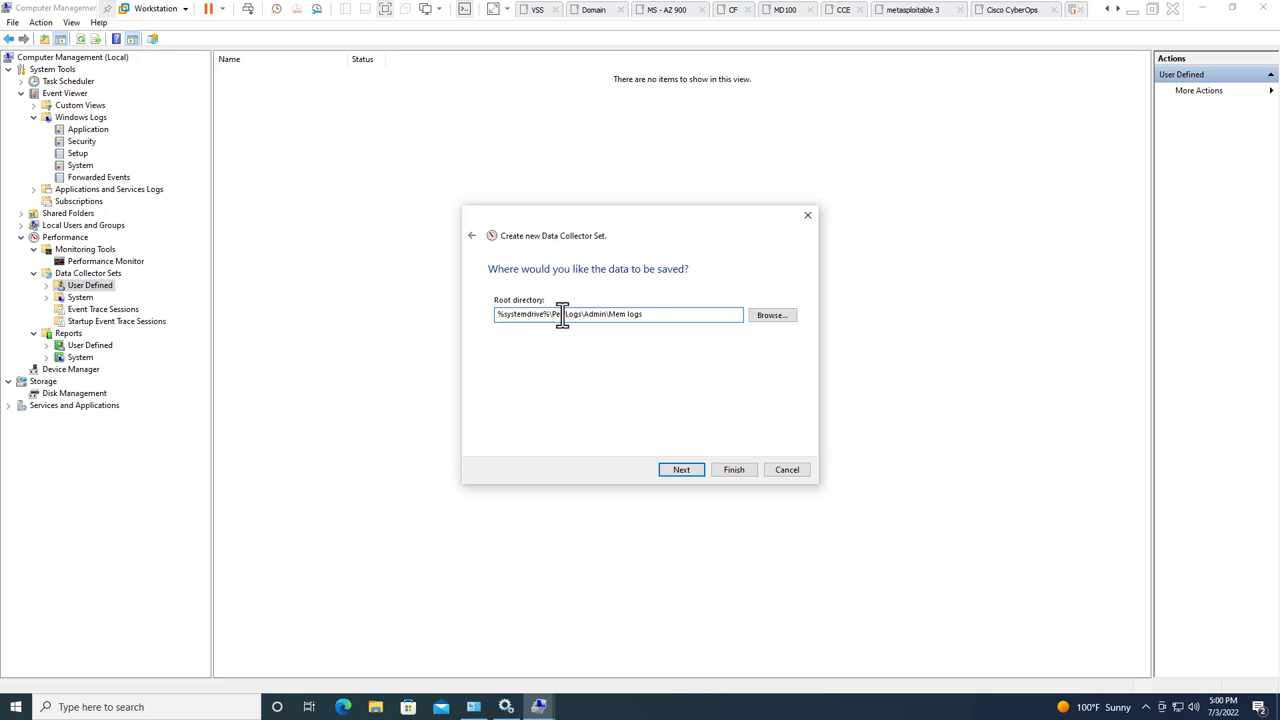
double_click(563, 316)
key("ctrl+c")
right_click(568, 320)
left_click(600, 358)
Step: Browse Local Disk (C:), make a new folder named PerfLogs, and decline merging it with the existing one
left_click(765, 318)
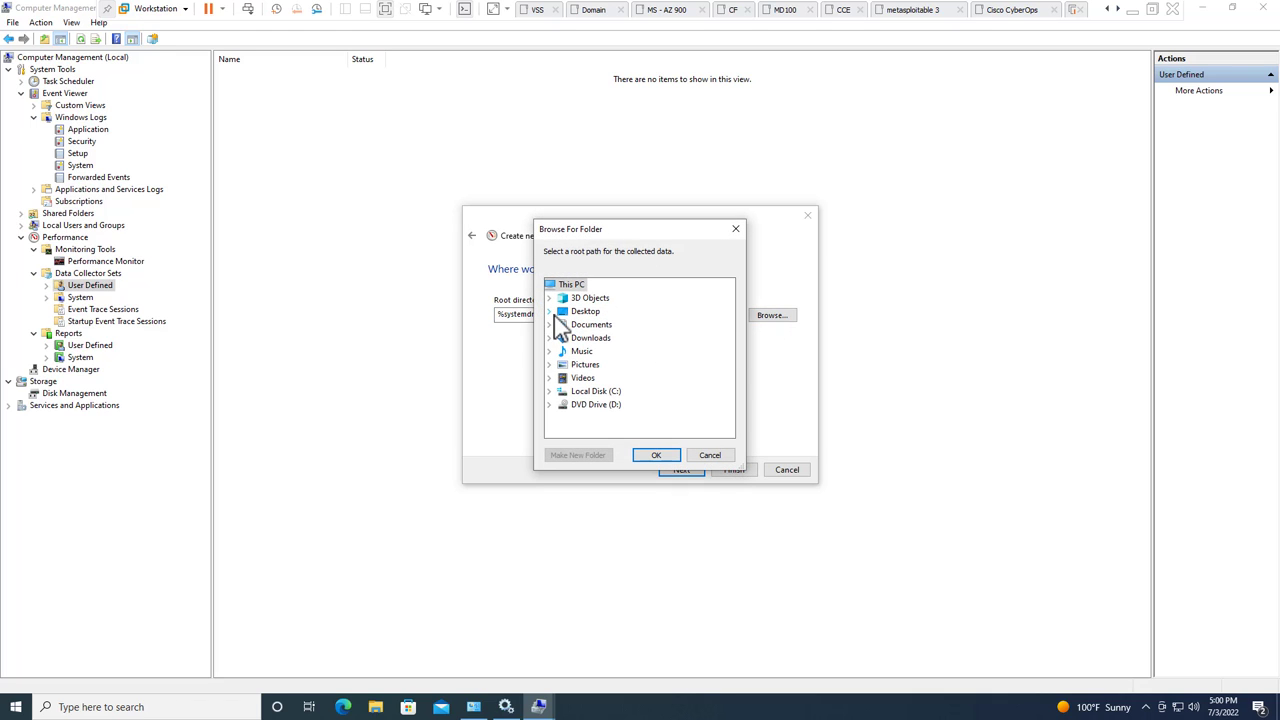
double_click(597, 392)
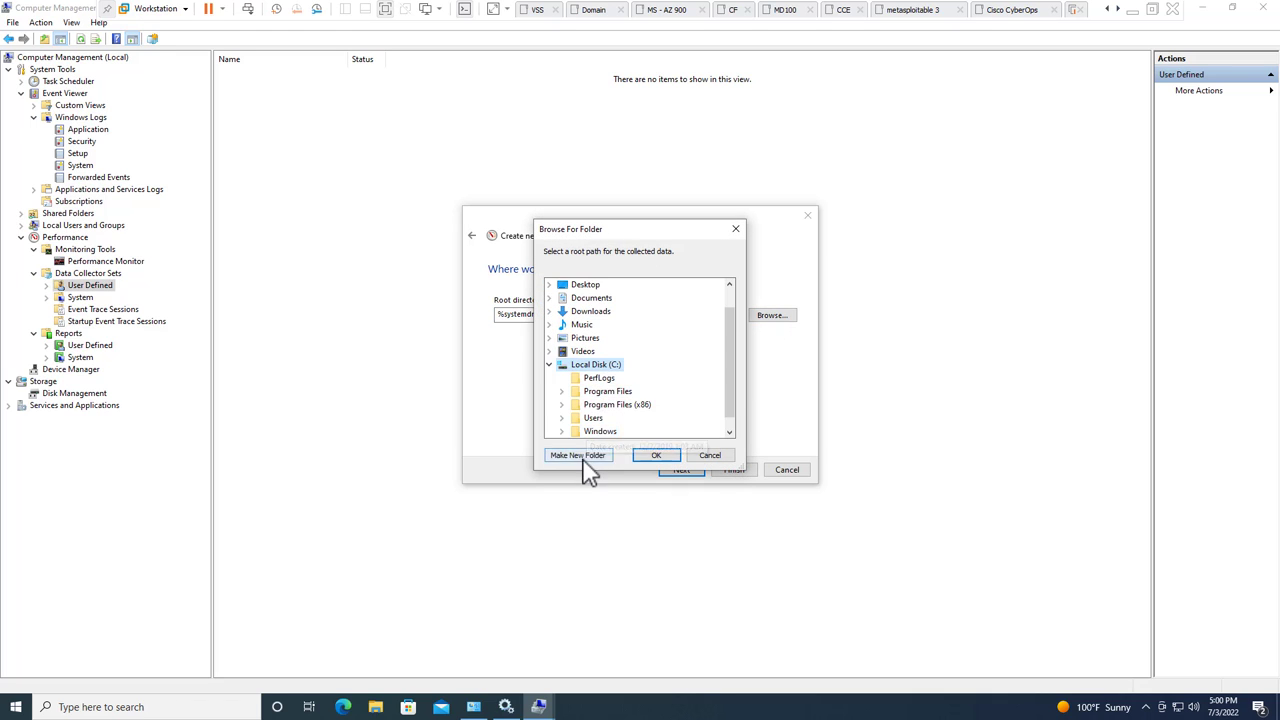
left_click(580, 456)
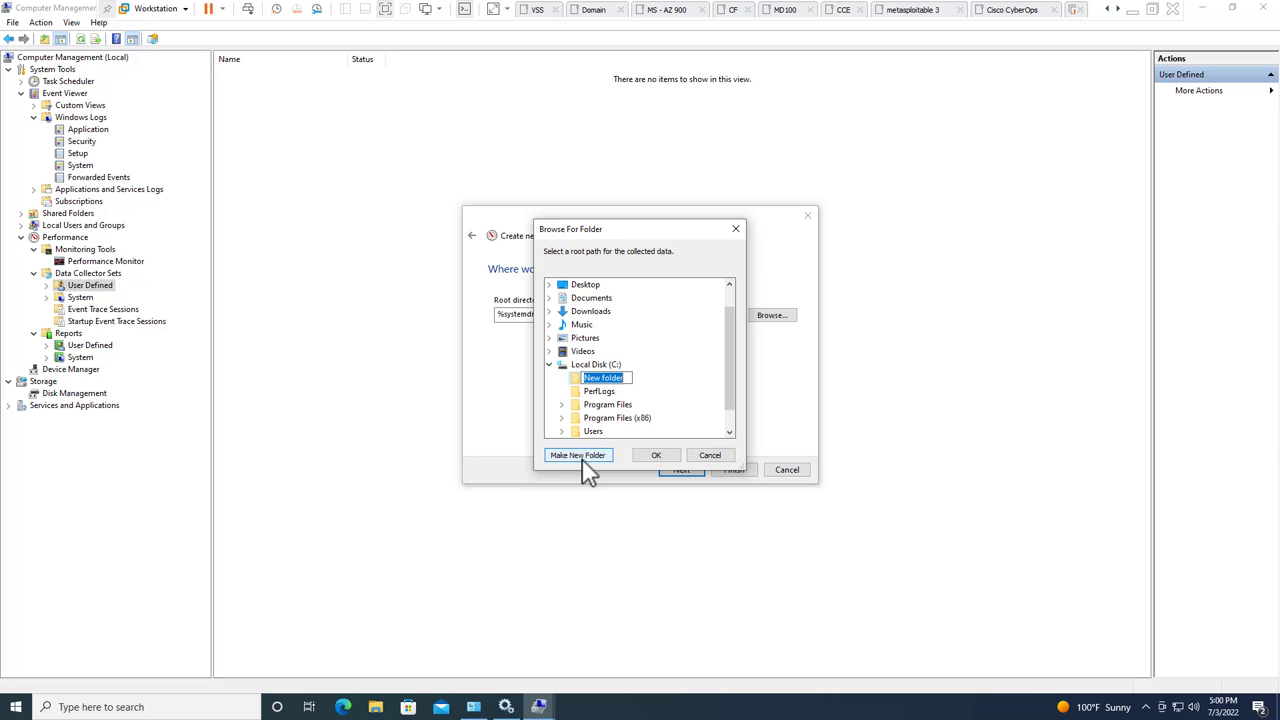
key("ctrl+v")
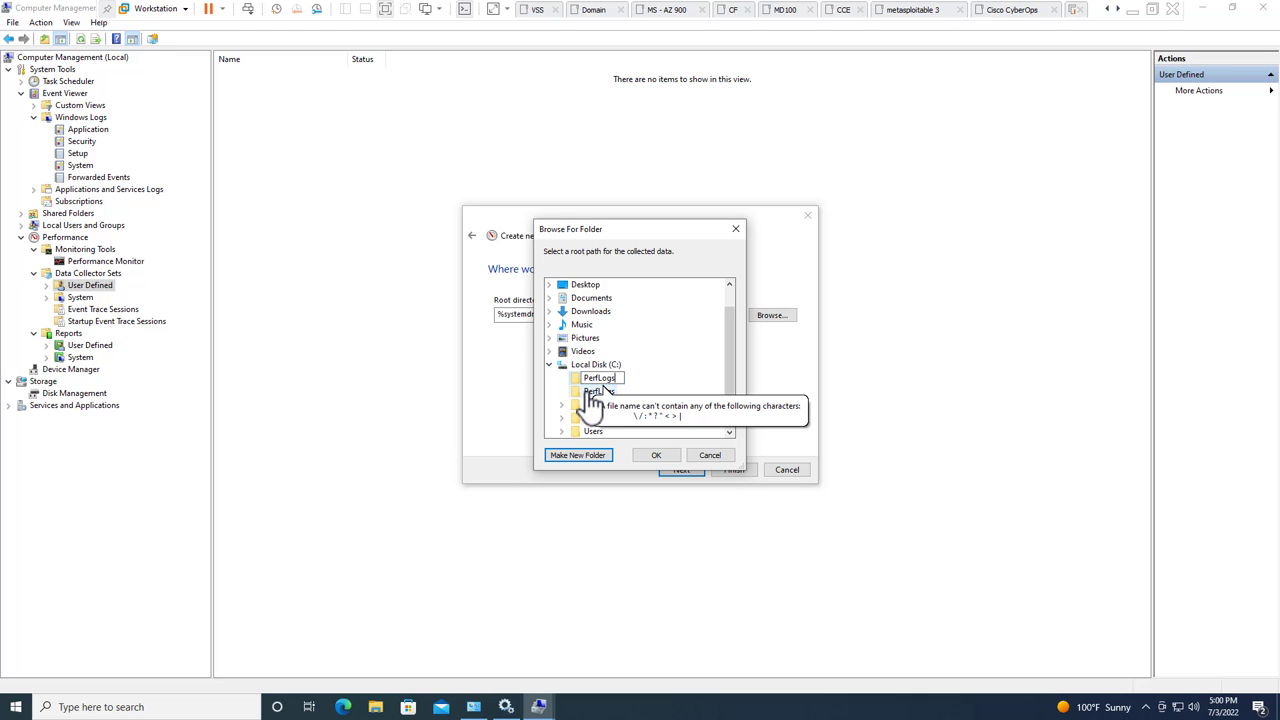
left_click(593, 400)
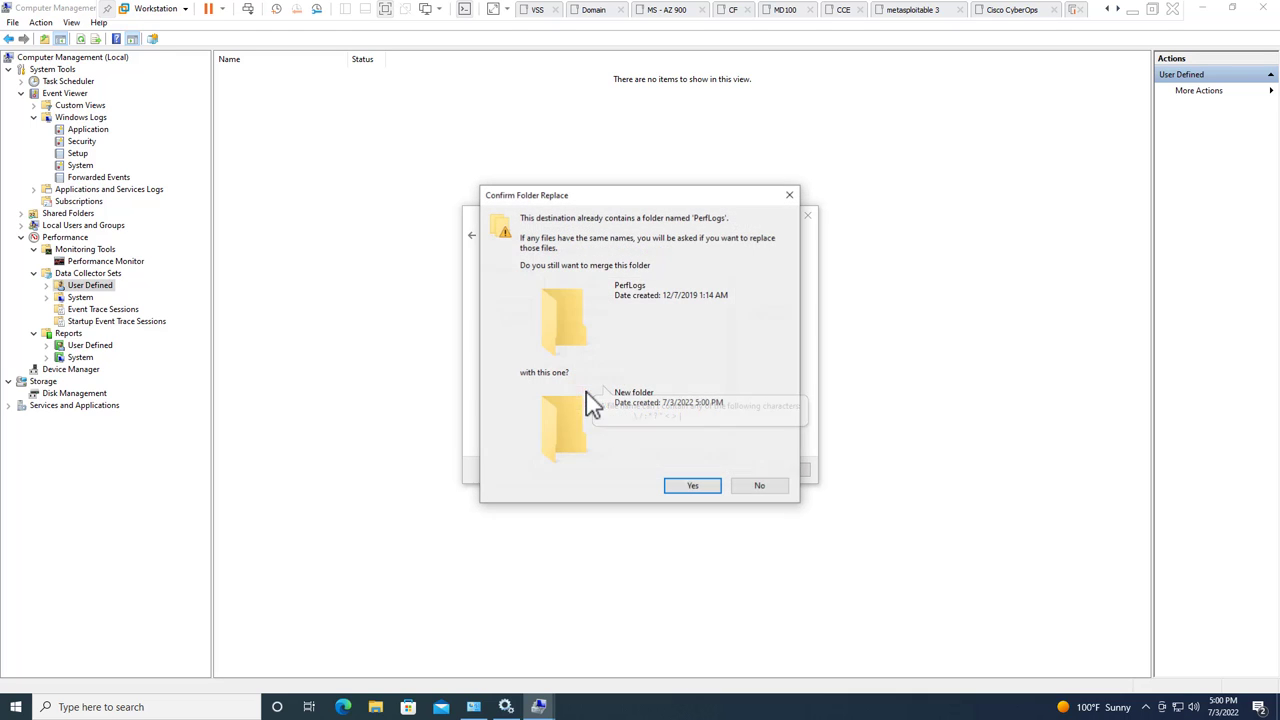
left_click(757, 486)
Step: Keep the %systemdrive%\PerfLogs\Admin\Mem logs root directory and finish the wizard
key("Return")
left_click(712, 456)
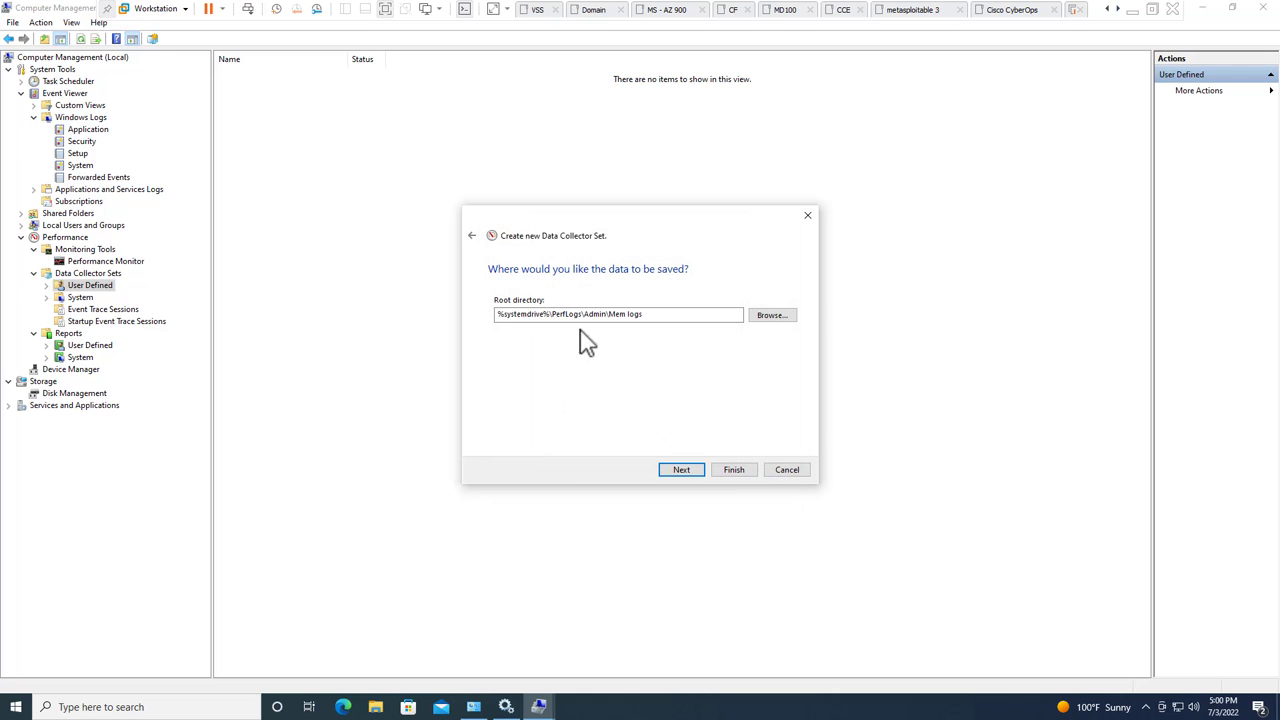
left_click_drag(550, 315, 494, 315)
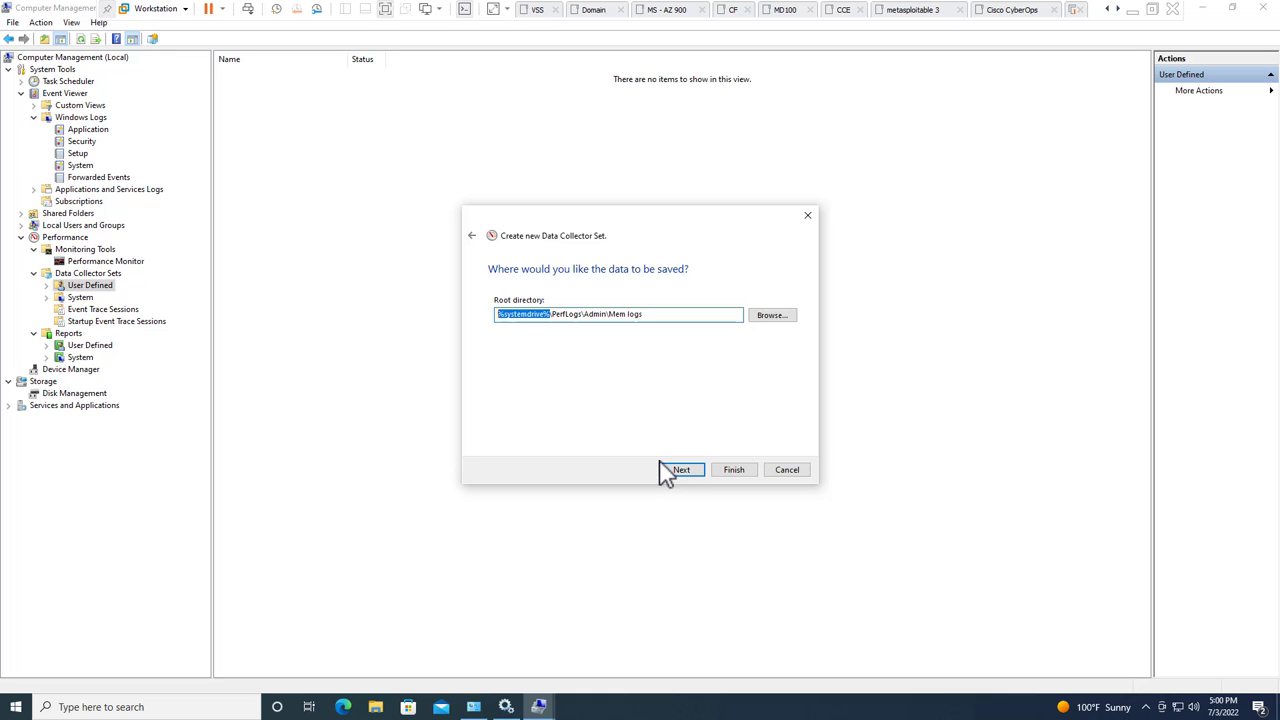
left_click(688, 470)
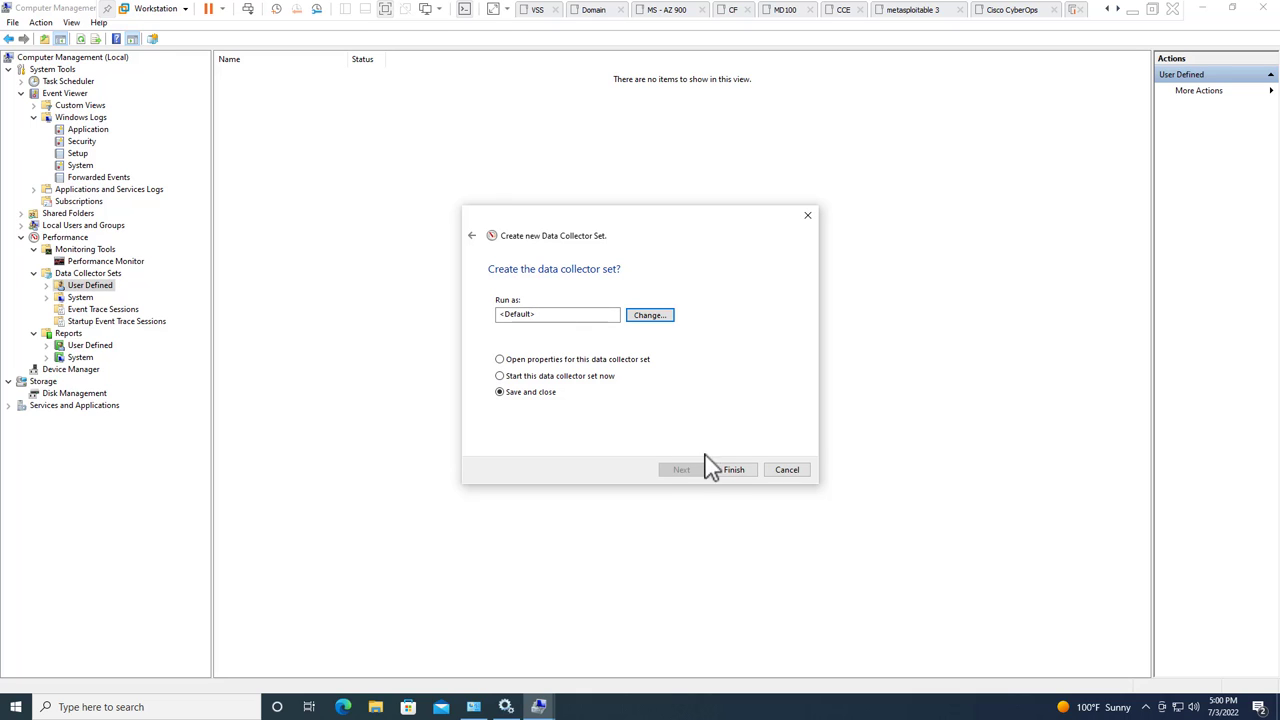
left_click(733, 472)
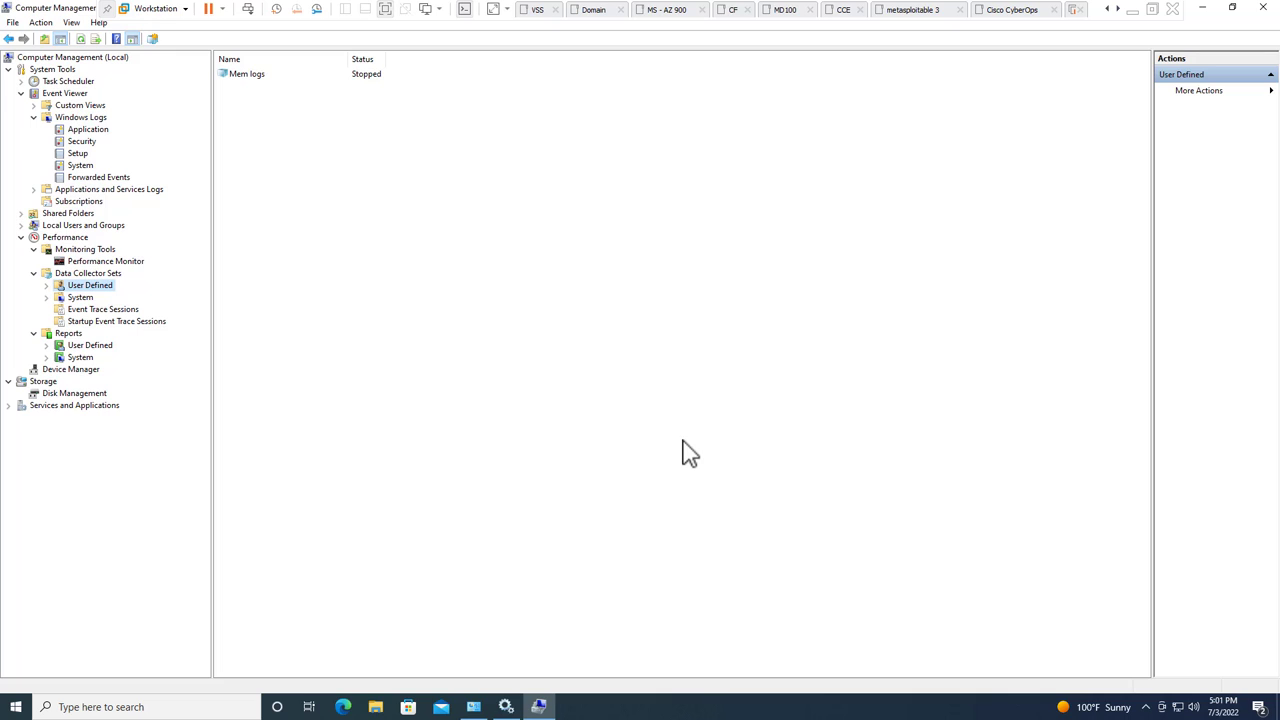
Step: Open DataCollector01's properties under Mem logs and set its log format to Comma Separated
left_click(46, 286)
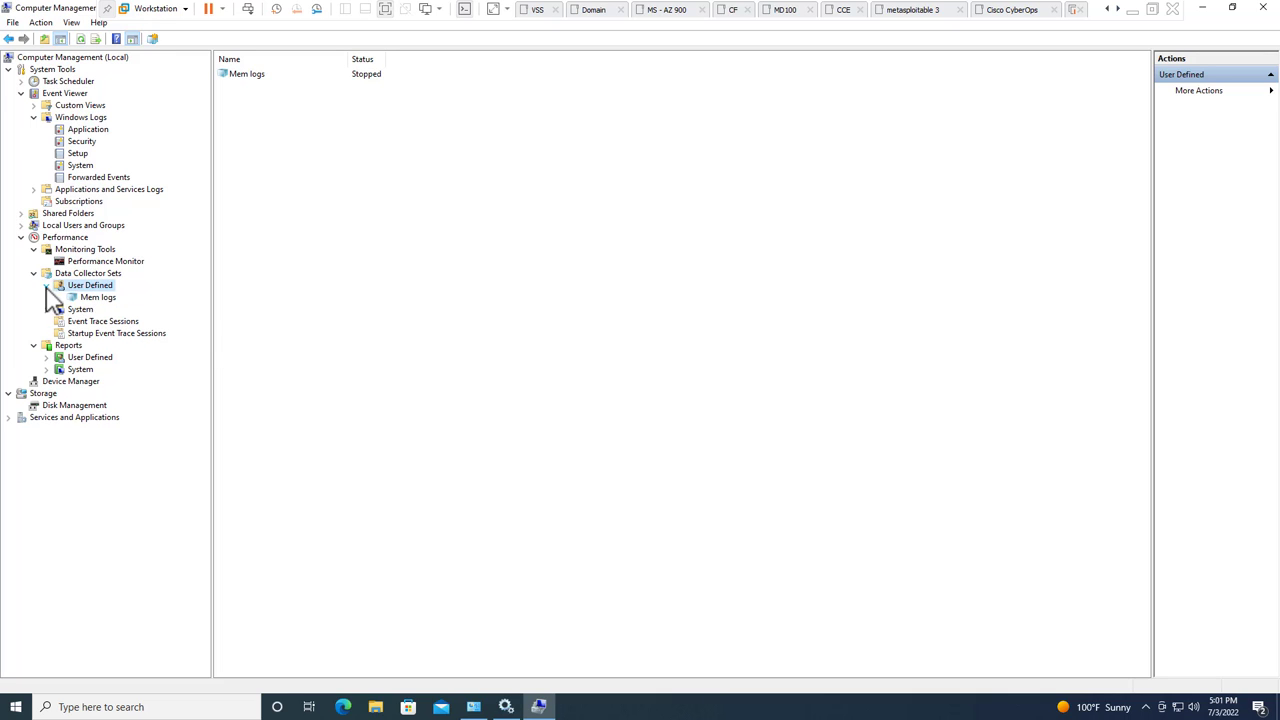
left_click(100, 298)
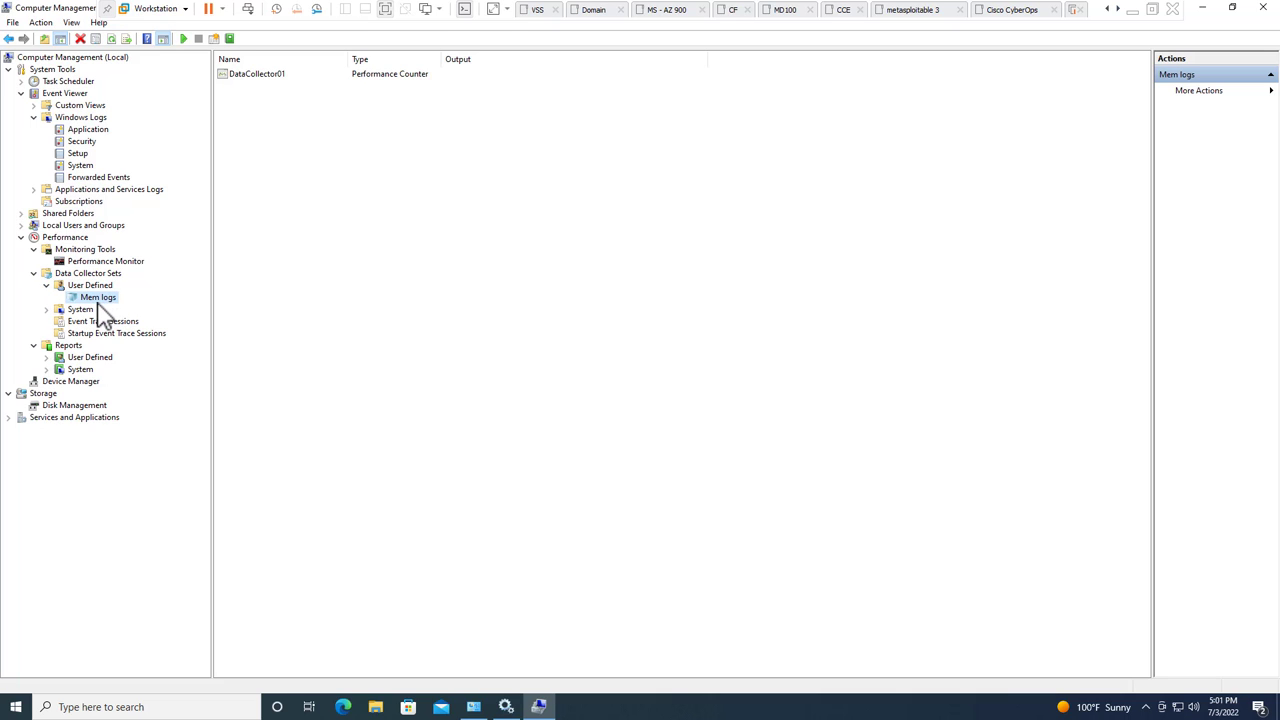
left_click(253, 77)
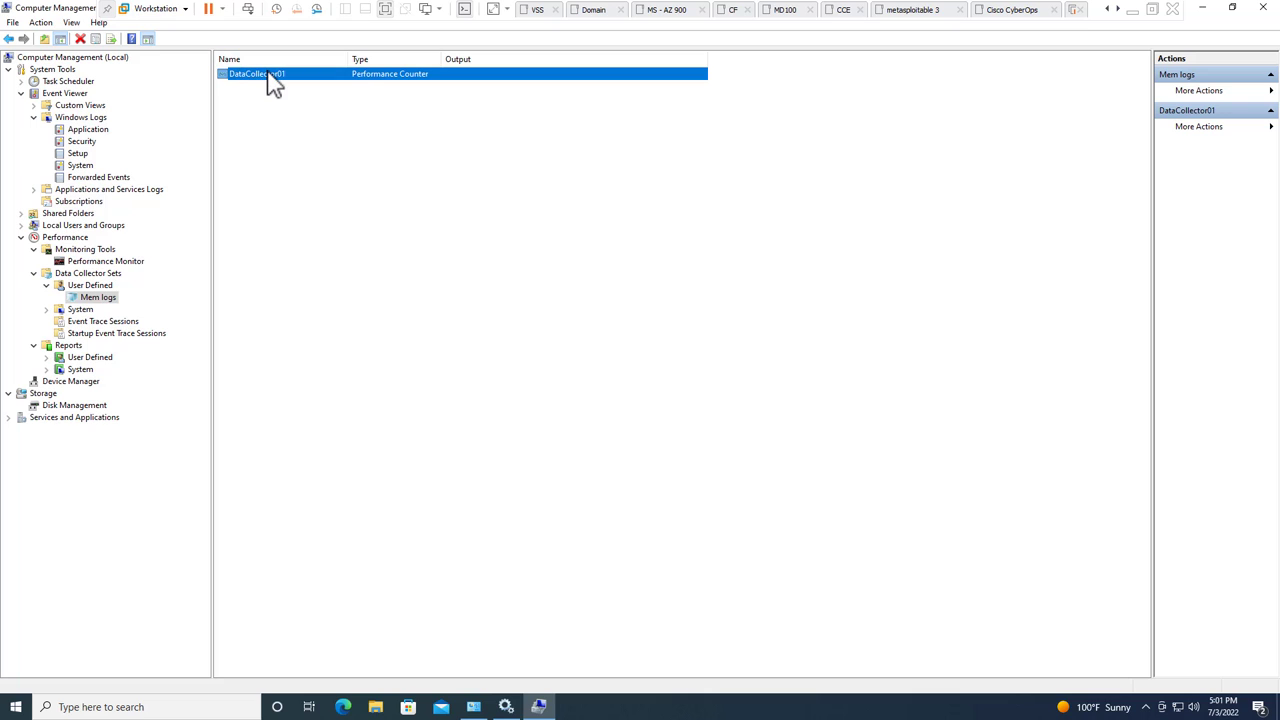
right_click(268, 76)
left_click(300, 100)
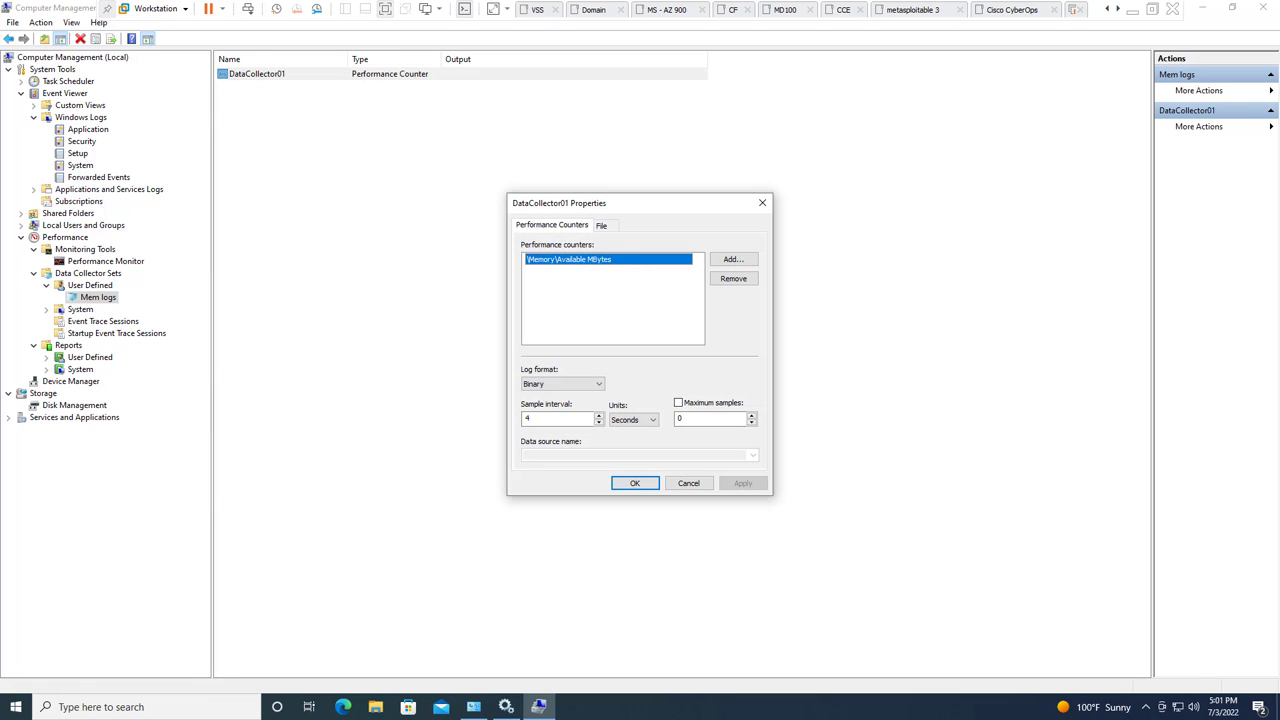
left_click(540, 385)
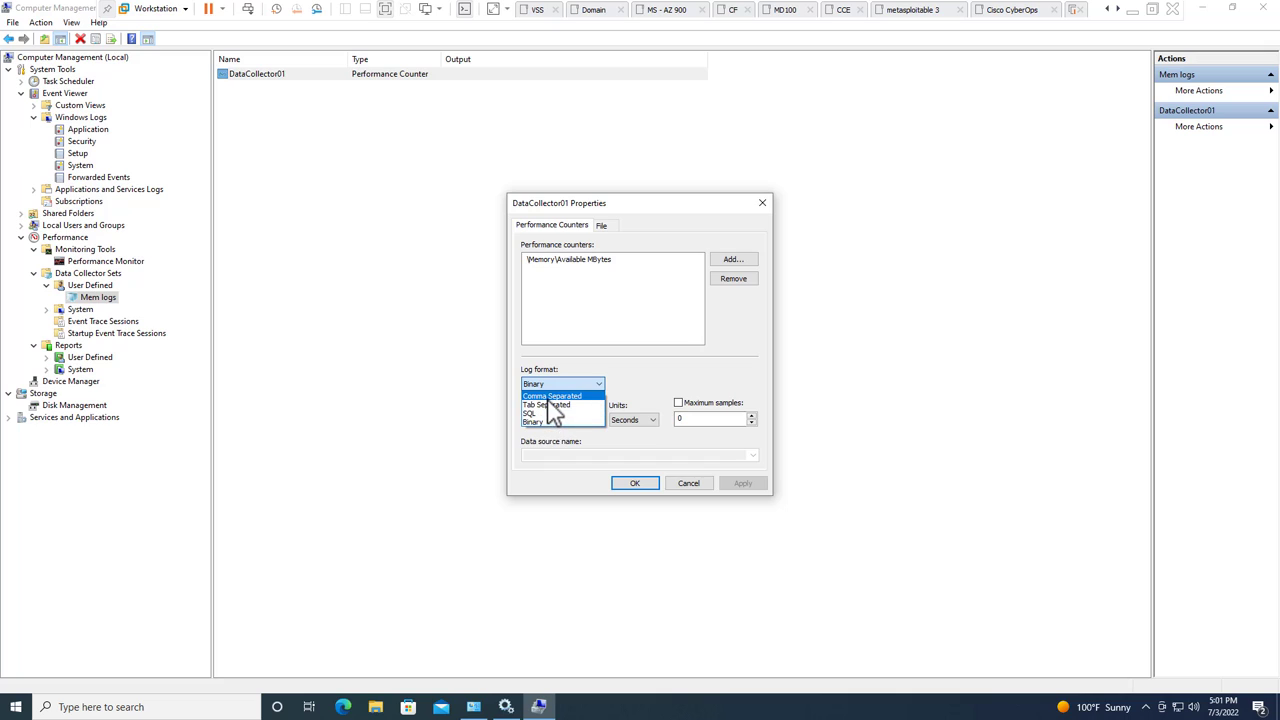
left_click(546, 397)
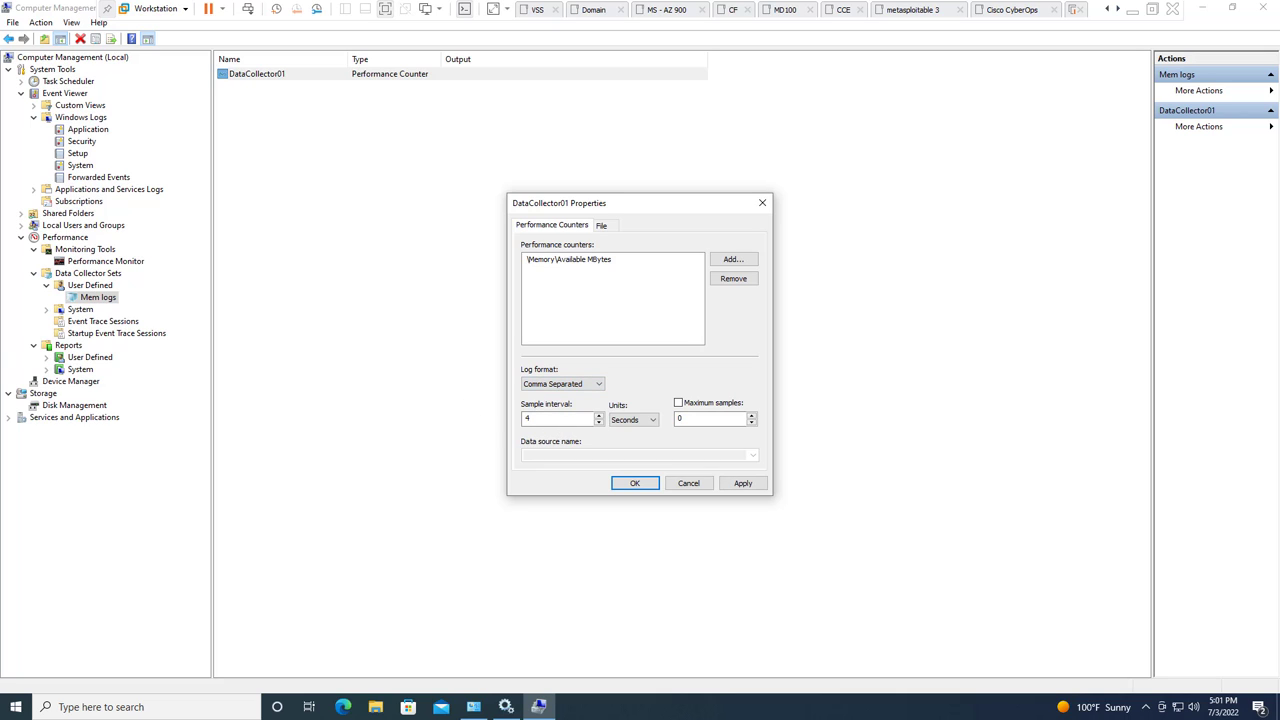
left_click(603, 227)
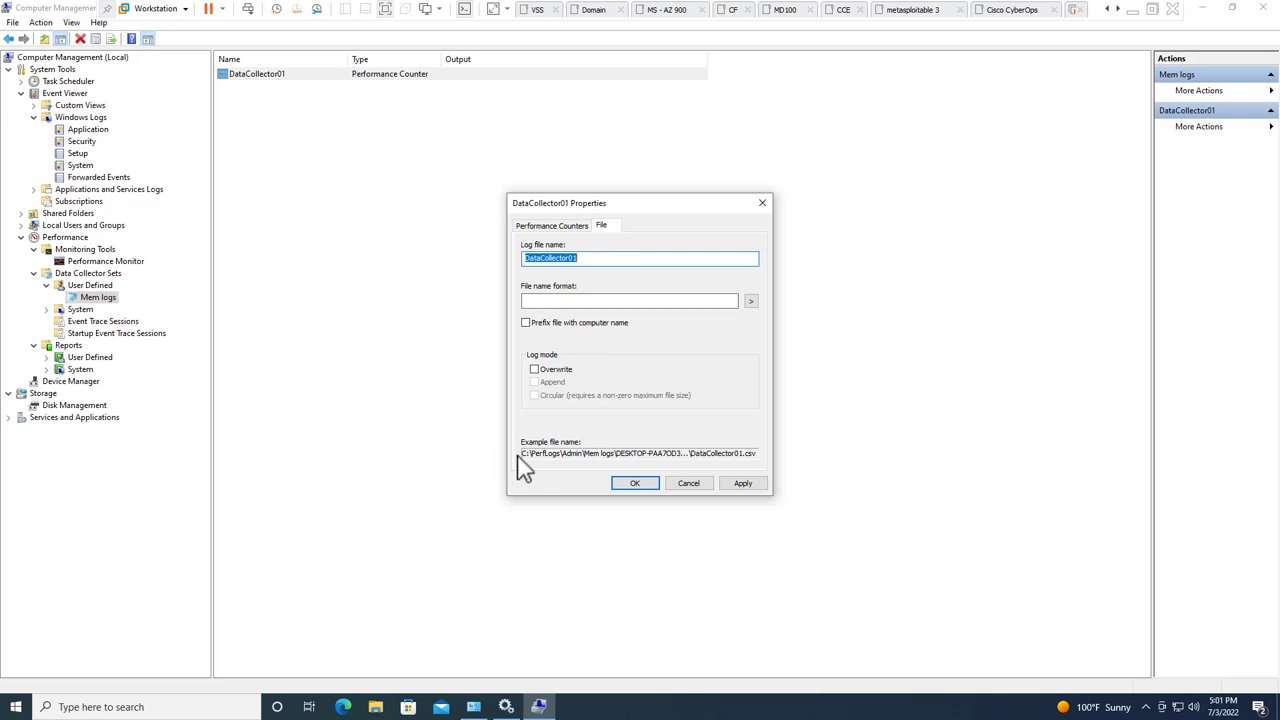
Step: Save DataCollector01's settings and start the Mem logs data collector set
left_click(645, 483)
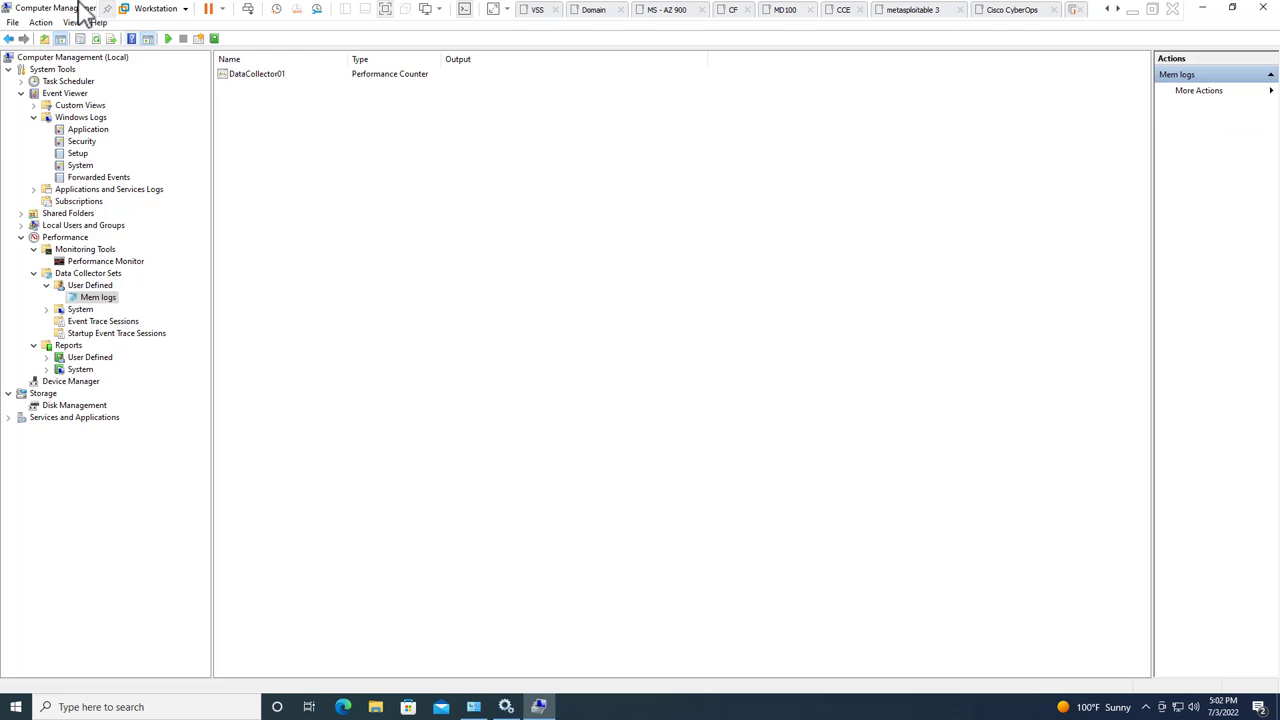
mouse_move(86, 8)
left_mouse_down()
mouse_move(215, 82)
mouse_move(185, 71)
left_mouse_up()
left_click(378, 131)
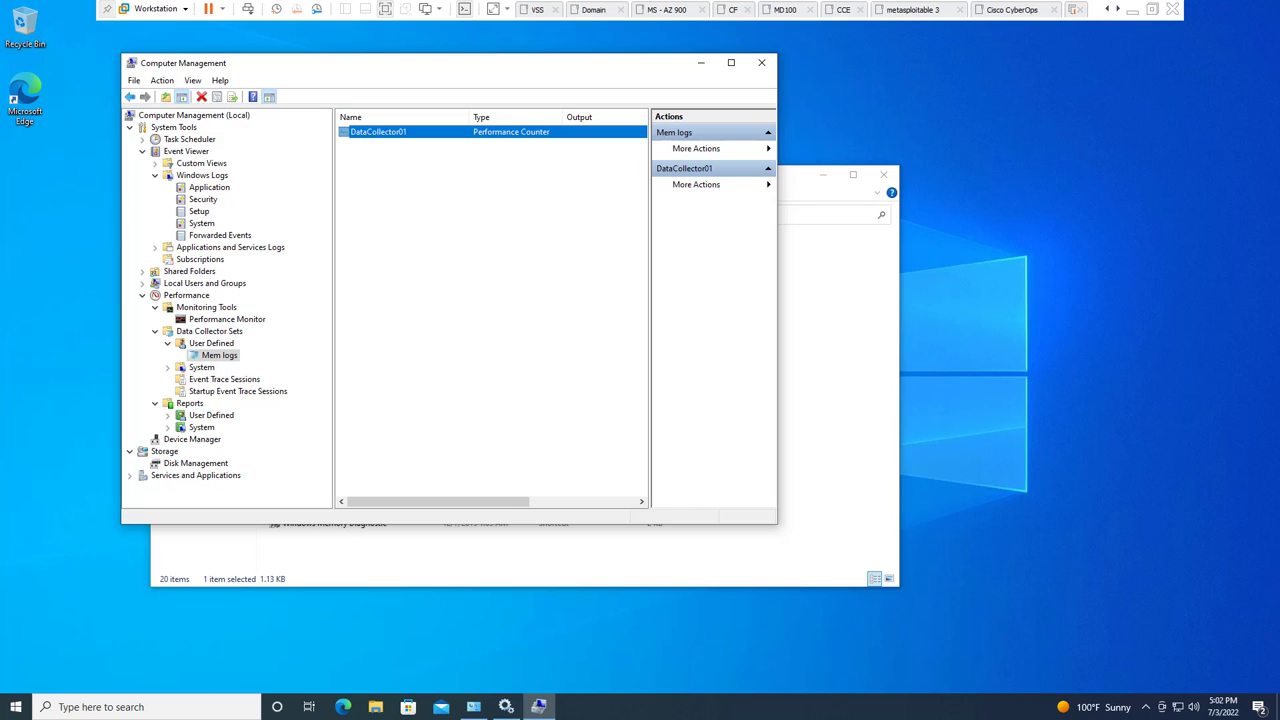
key("BackSpace")
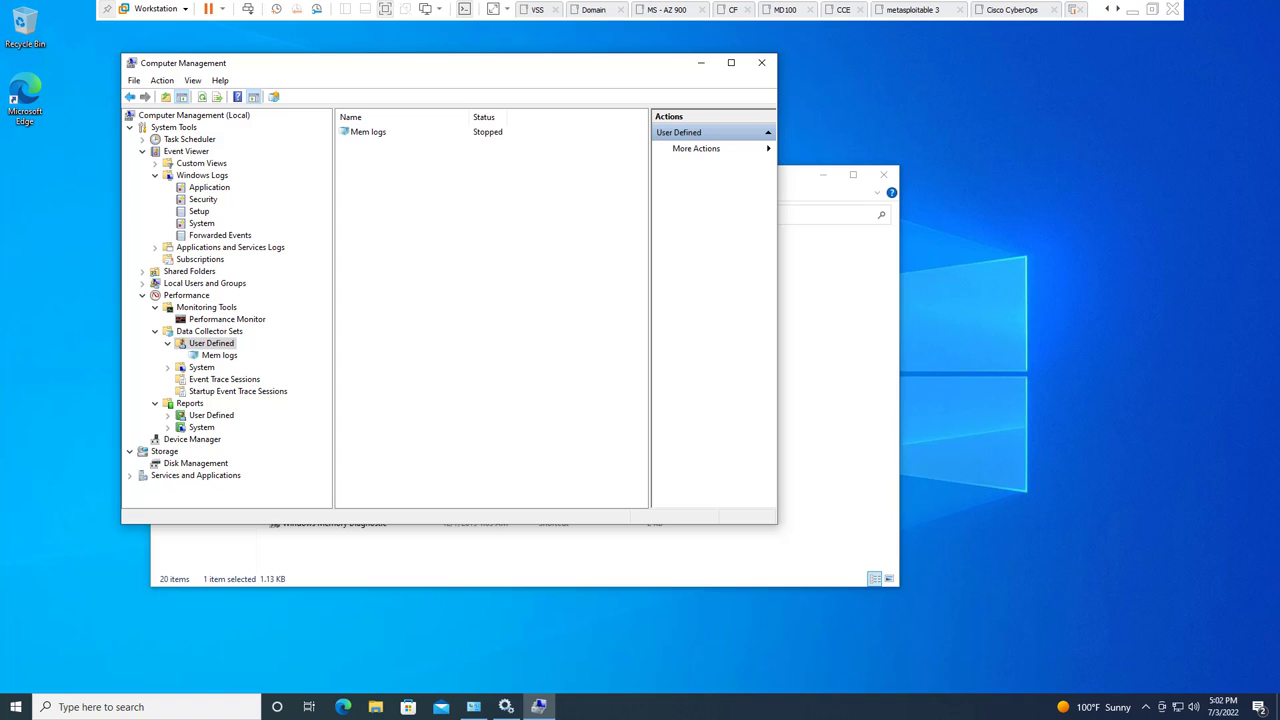
key("Tab")
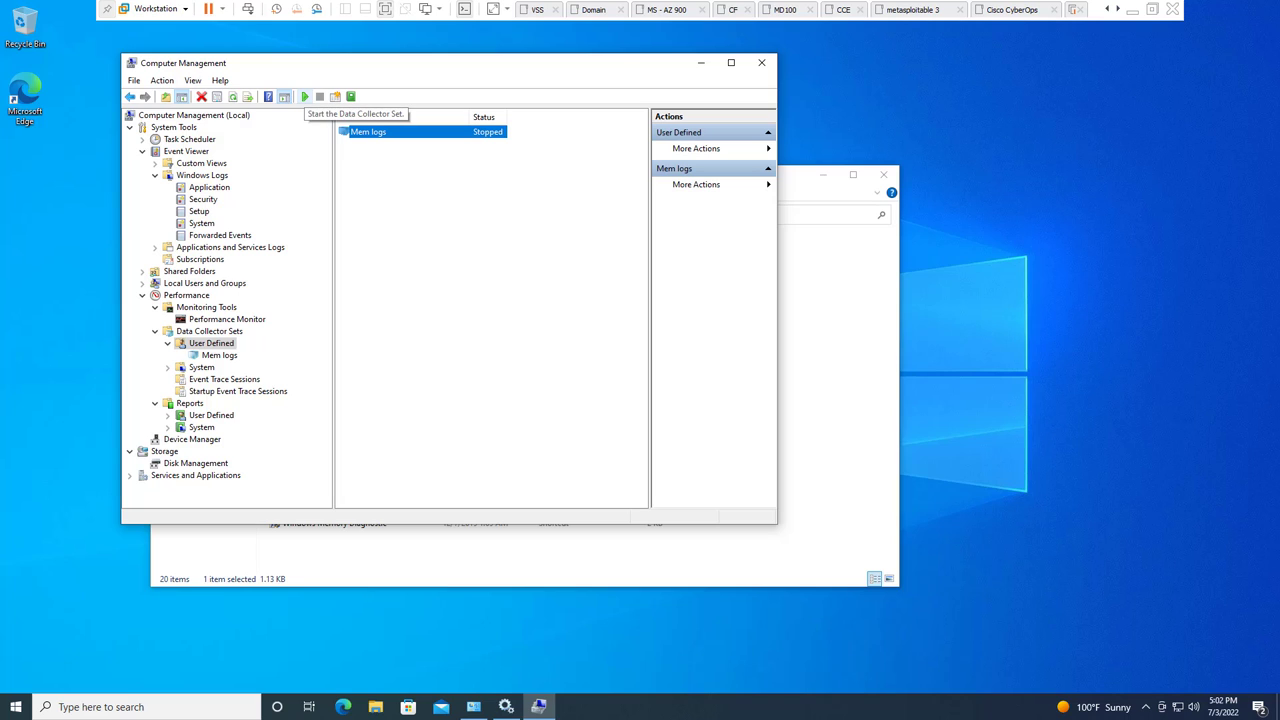
left_click(305, 96)
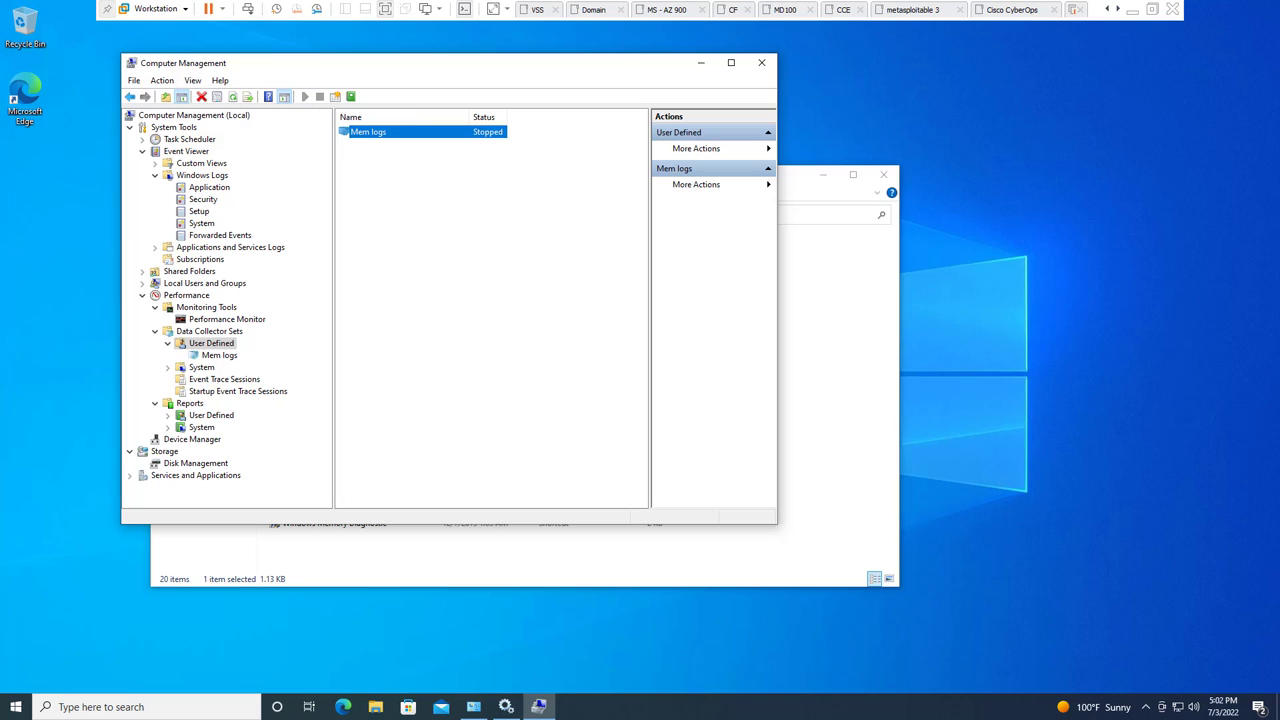
Step: Open Mem logs and widen the console and Output column to show the full CSV path
key("Return")
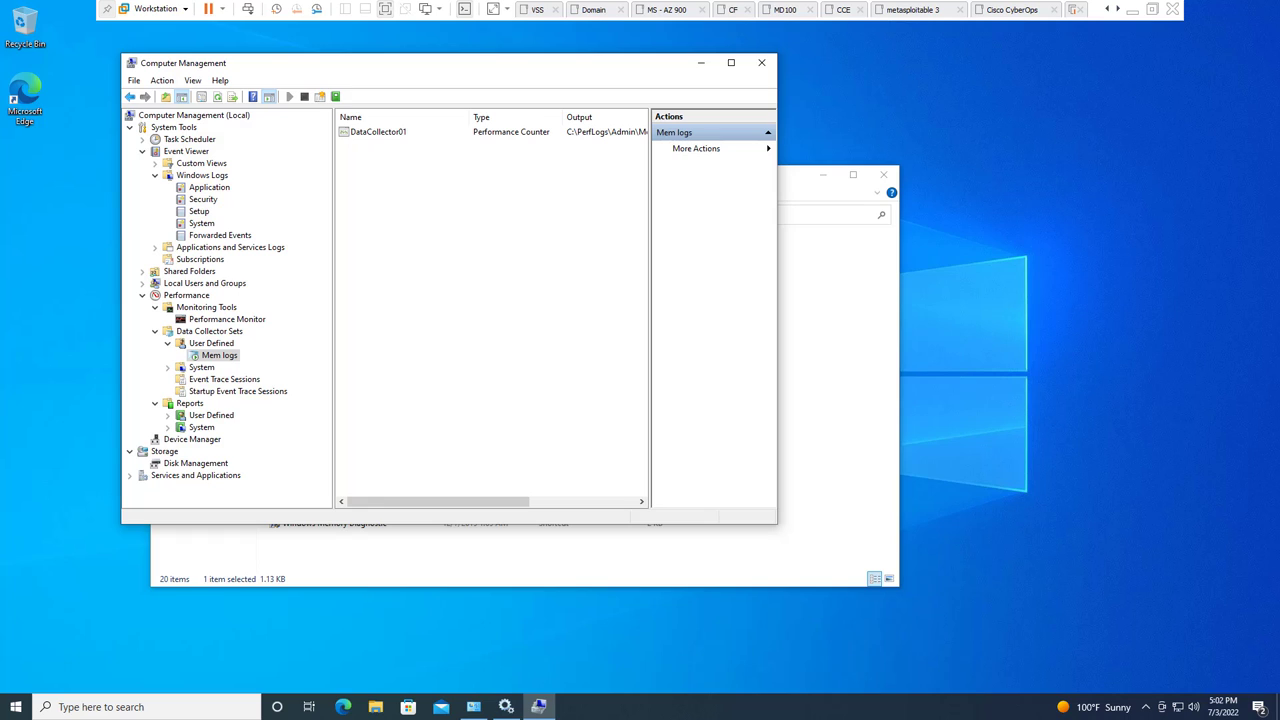
left_click_drag(777, 488, 1152, 488)
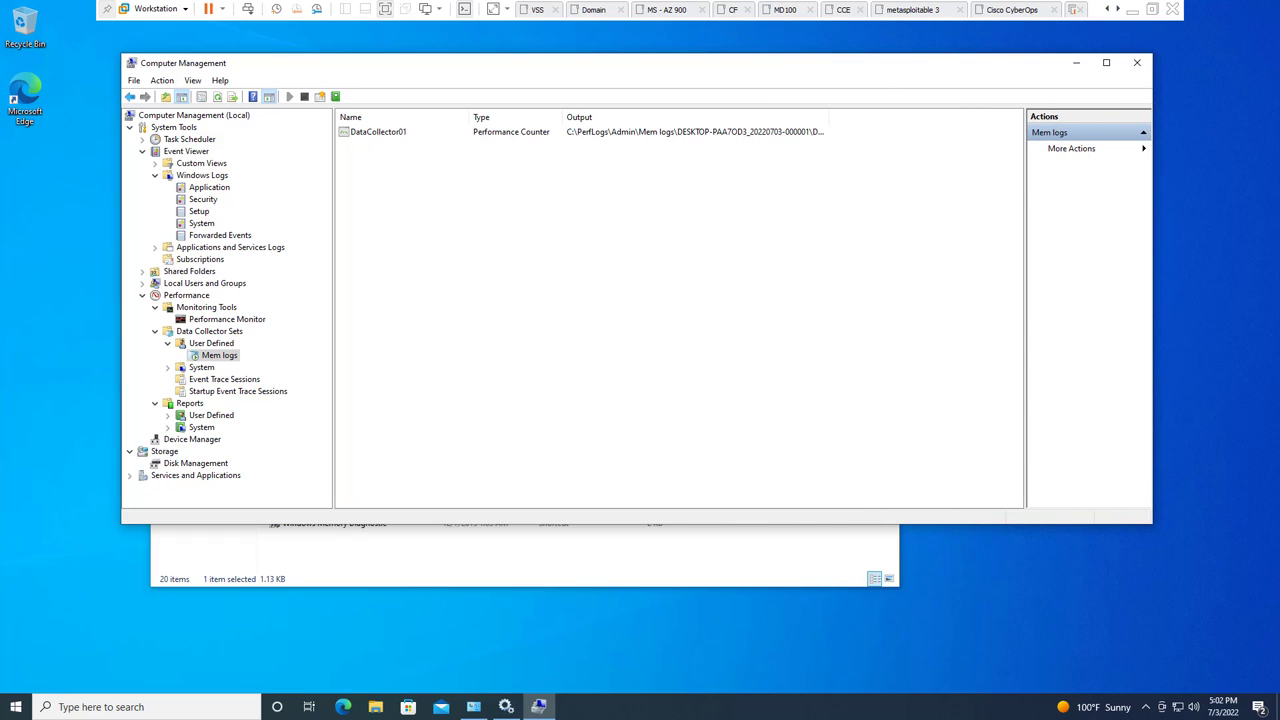
left_click_drag(829, 117, 1004, 117)
Step: Open a new Microsoft Edge window from the taskbar, close the extra windows, and minimize Edge
left_click(343, 707)
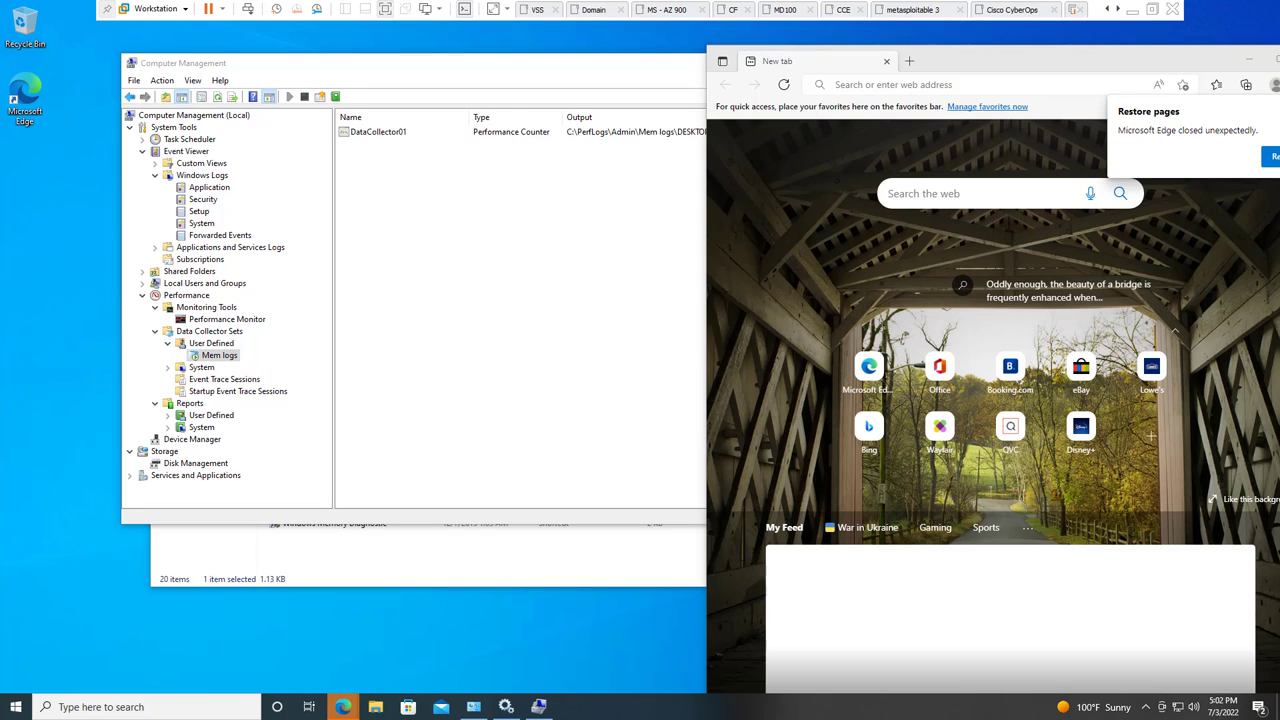
right_click(343, 707)
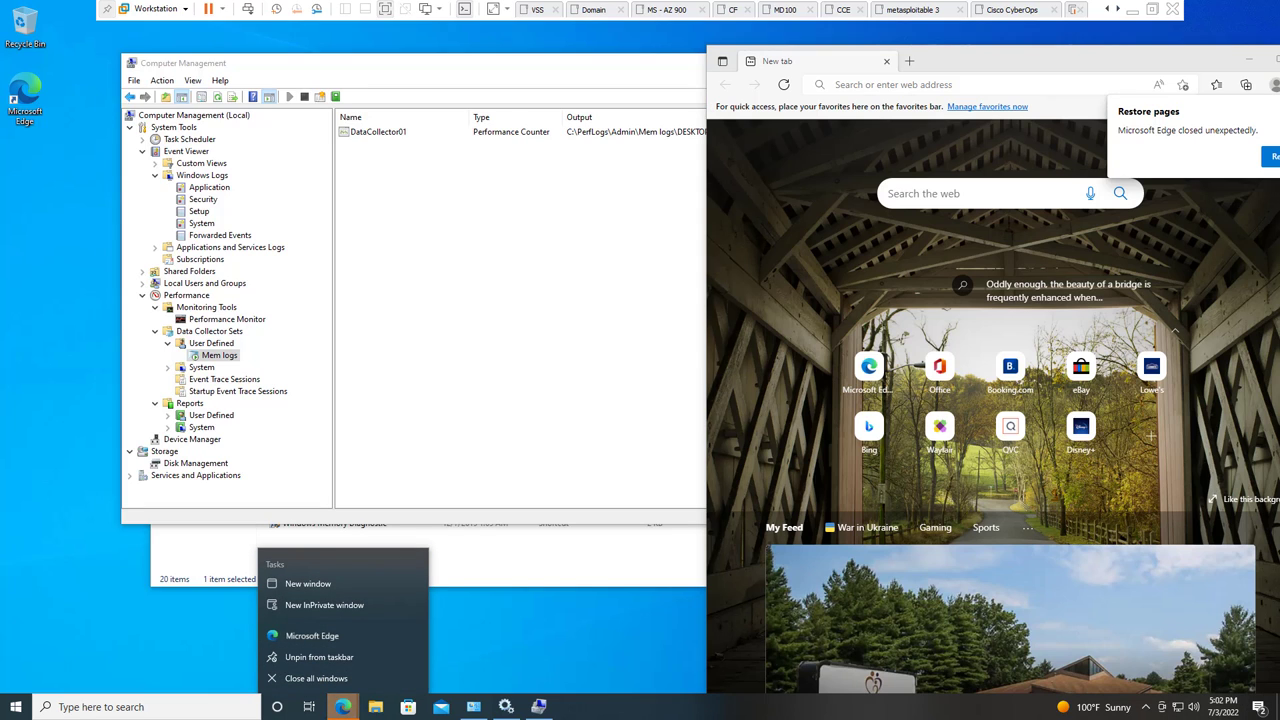
left_click(311, 635)
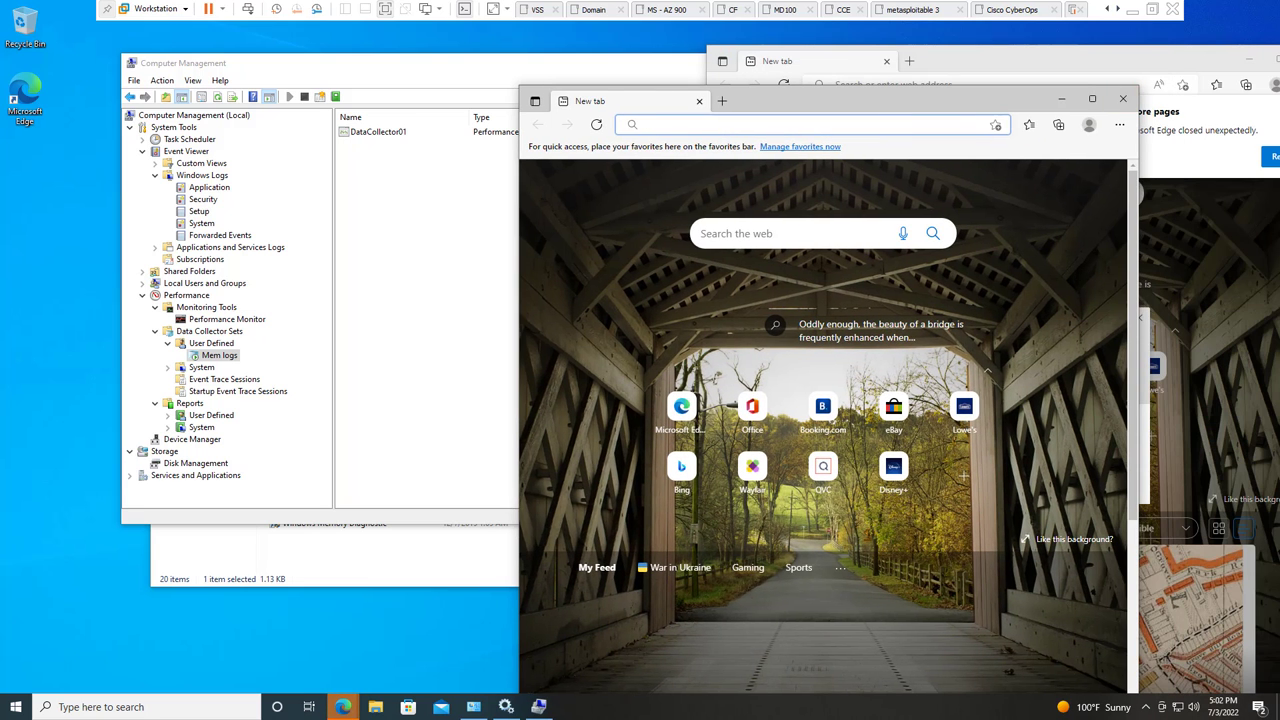
left_click(1123, 99)
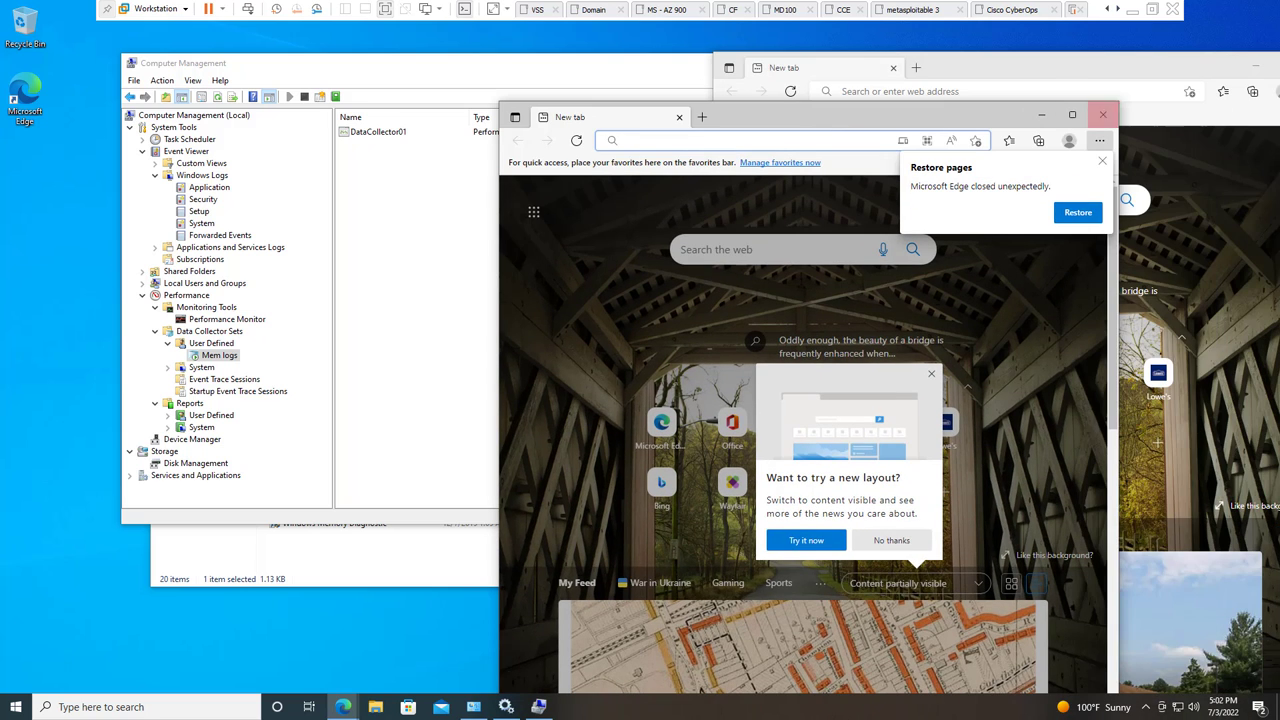
left_click(1103, 114)
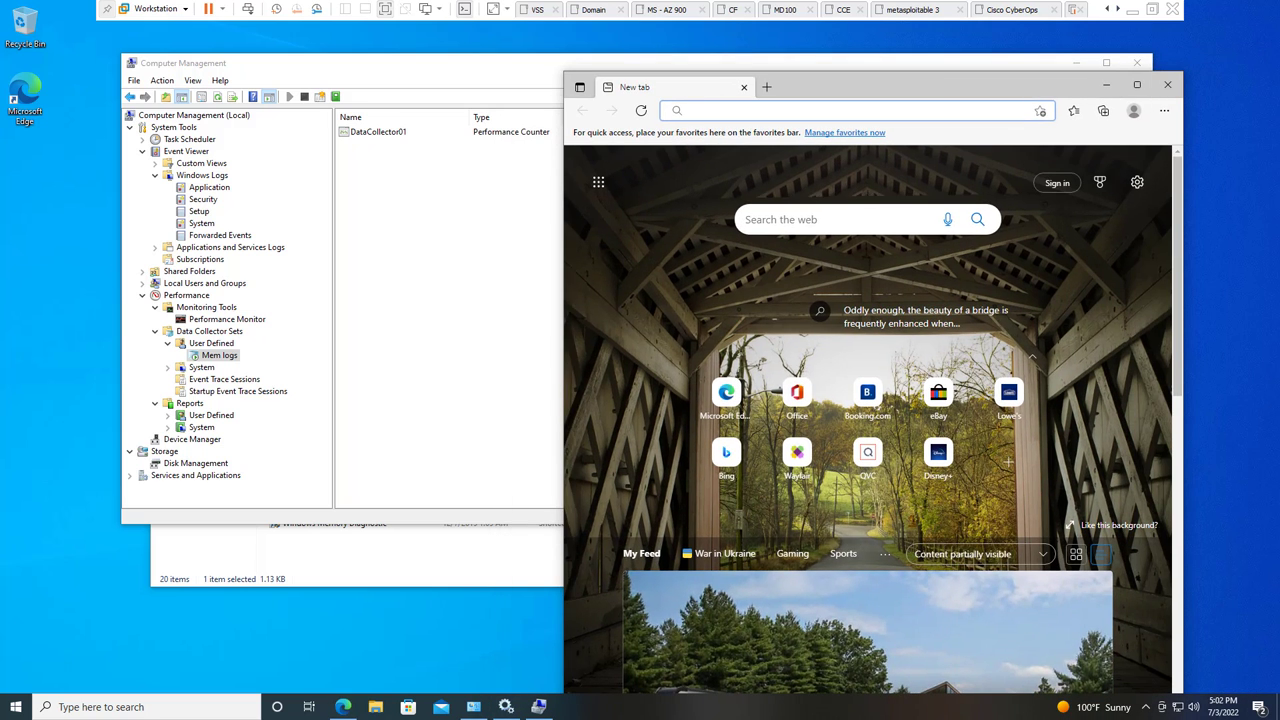
left_click(343, 707)
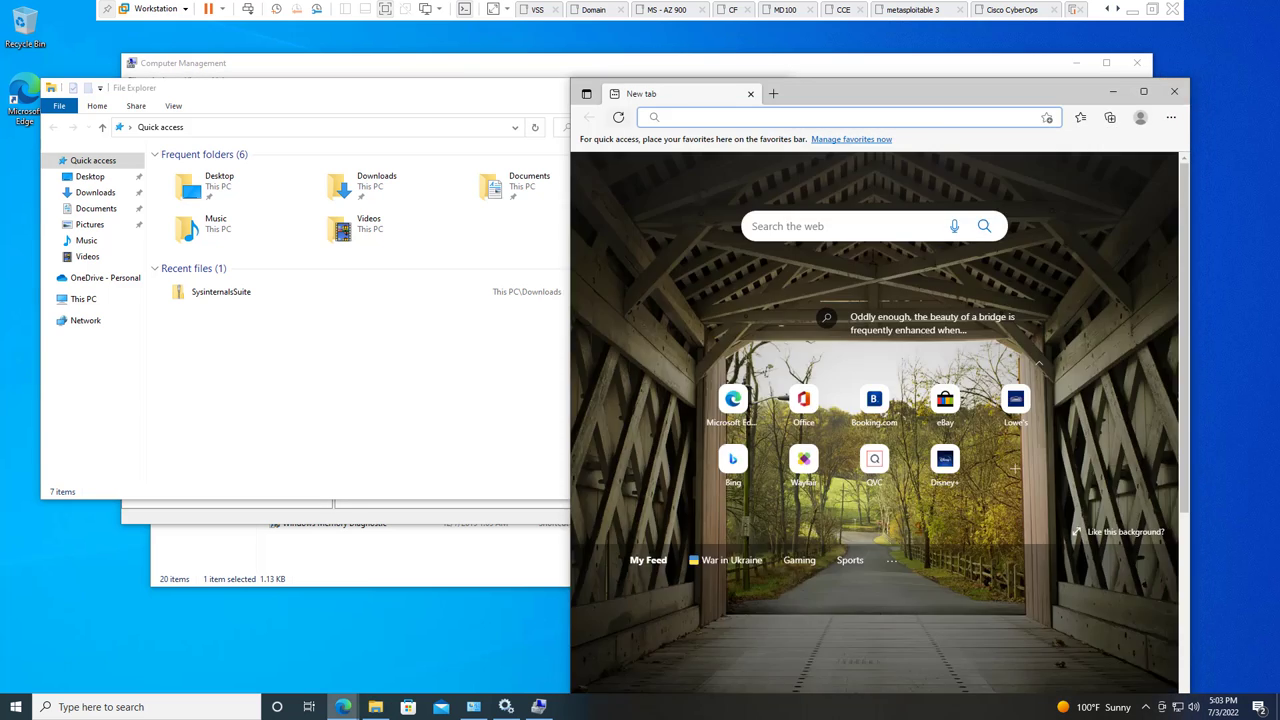
Step: Close Edge and File Explorer, check that Mem logs shows Running, then reopen Mem logs
left_click(1174, 91)
left_click(774, 88)
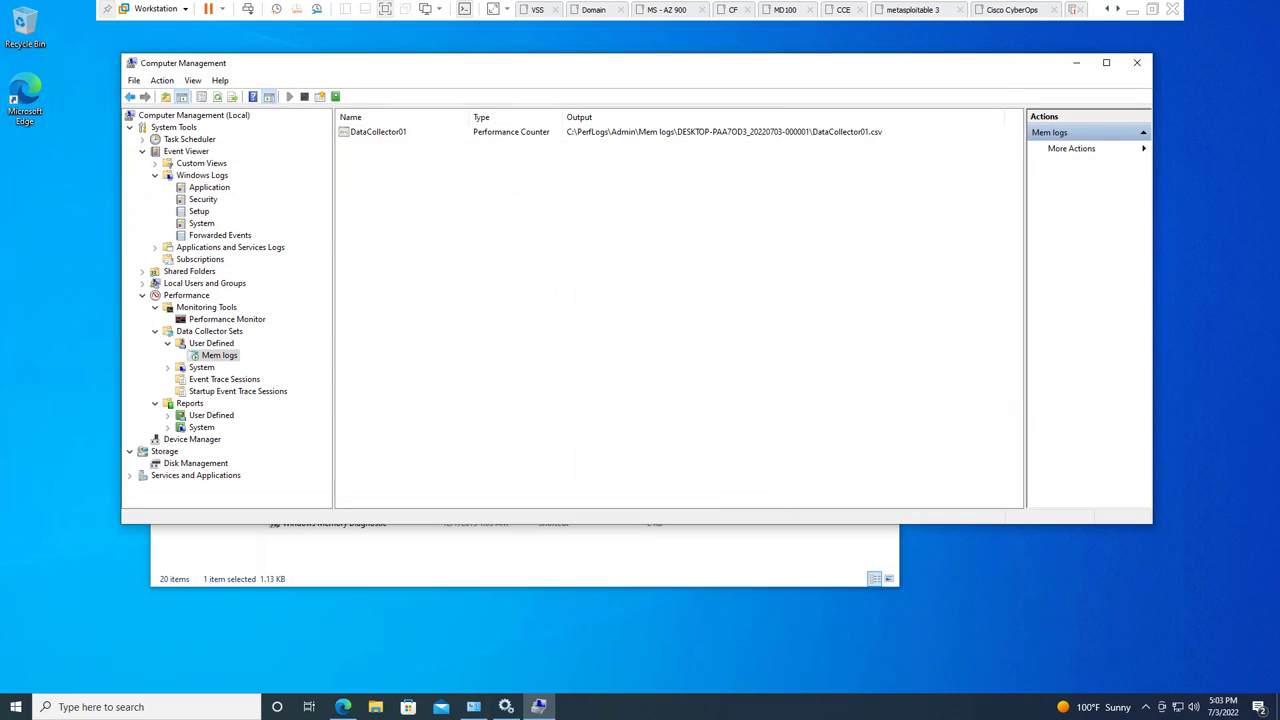
key("Tab")
key("BackSpace")
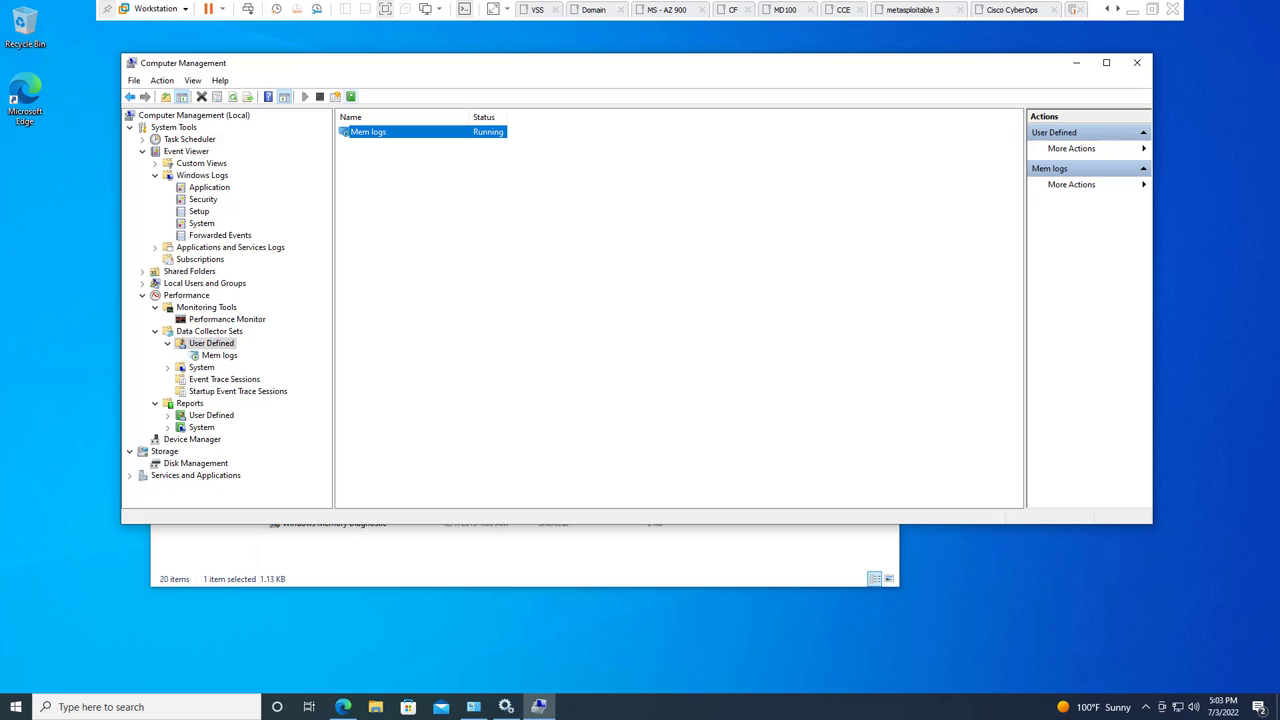
key("Return")
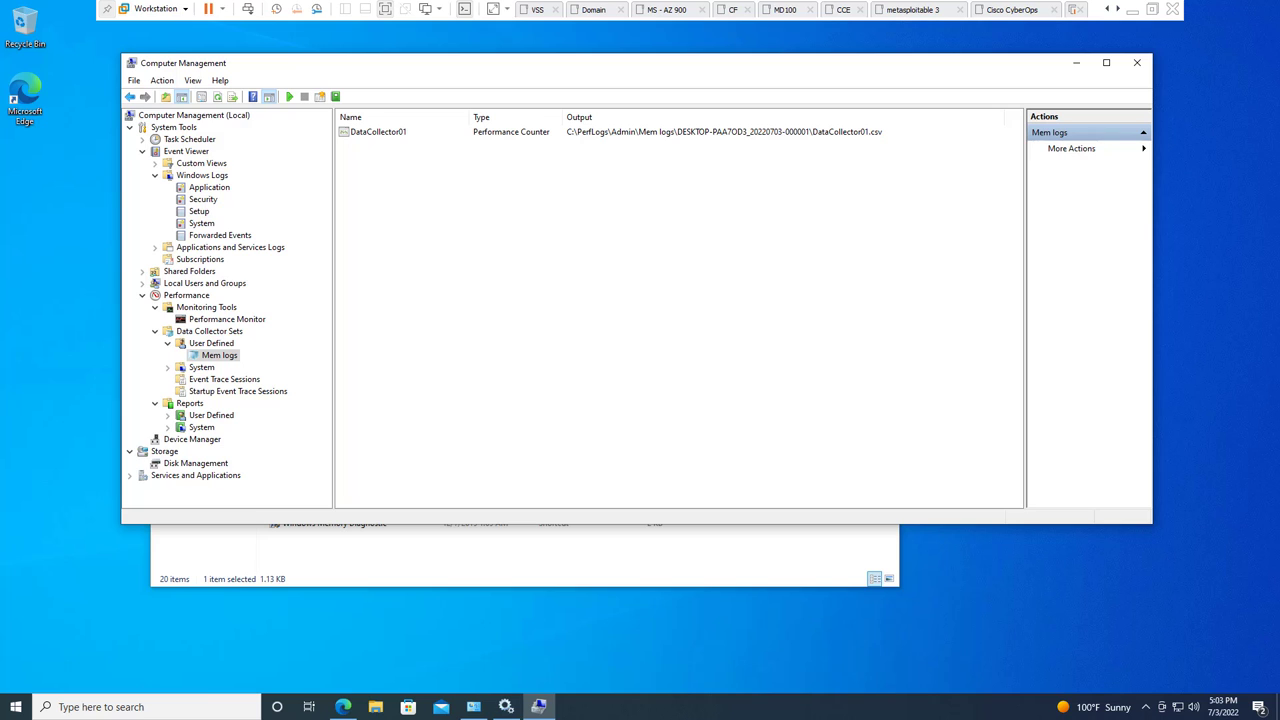
Step: Browse to C:\PerfLogs\Admin\Mem logs and its dated run folder, granting folder access
left_click(375, 707)
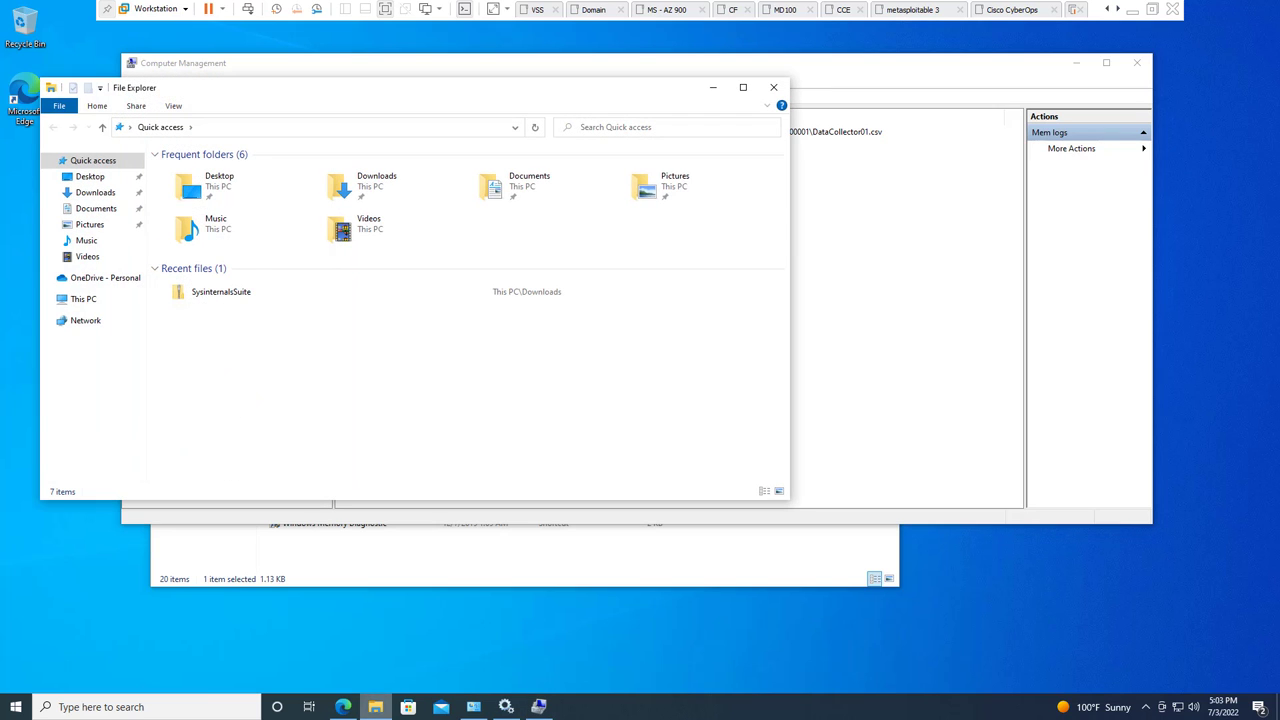
left_click(83, 299)
double_click(215, 300)
double_click(187, 183)
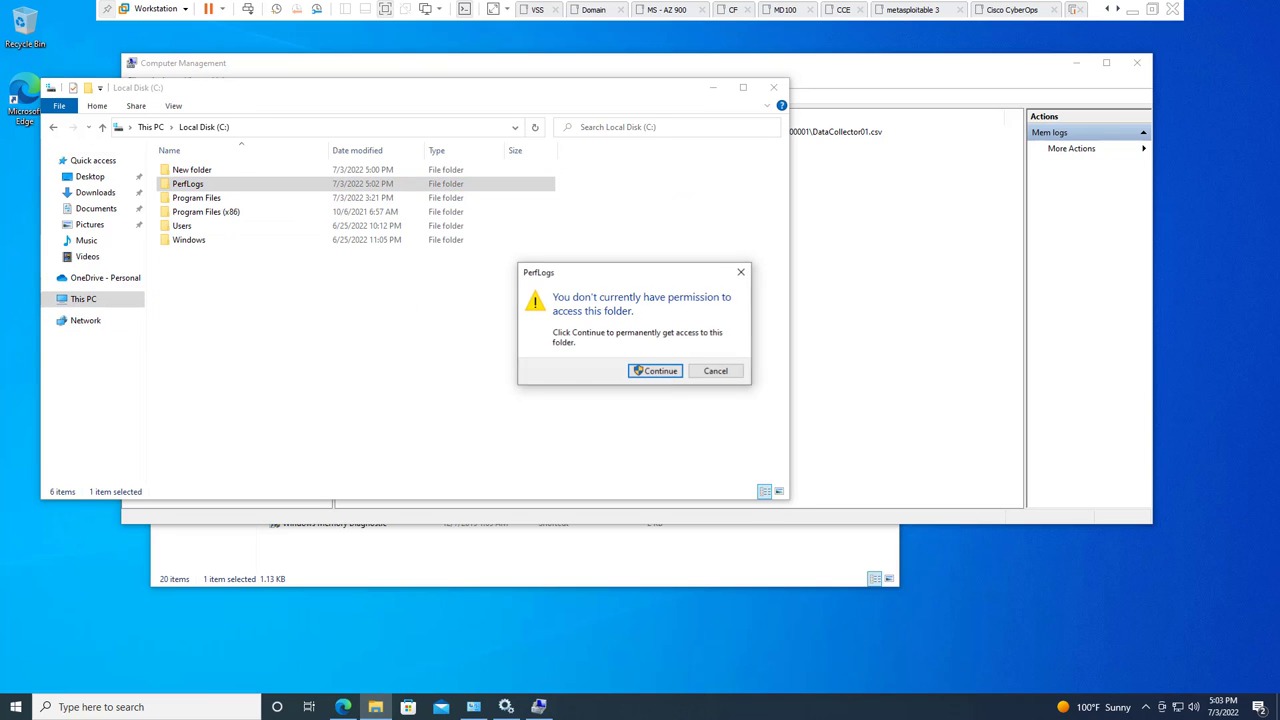
key("Return")
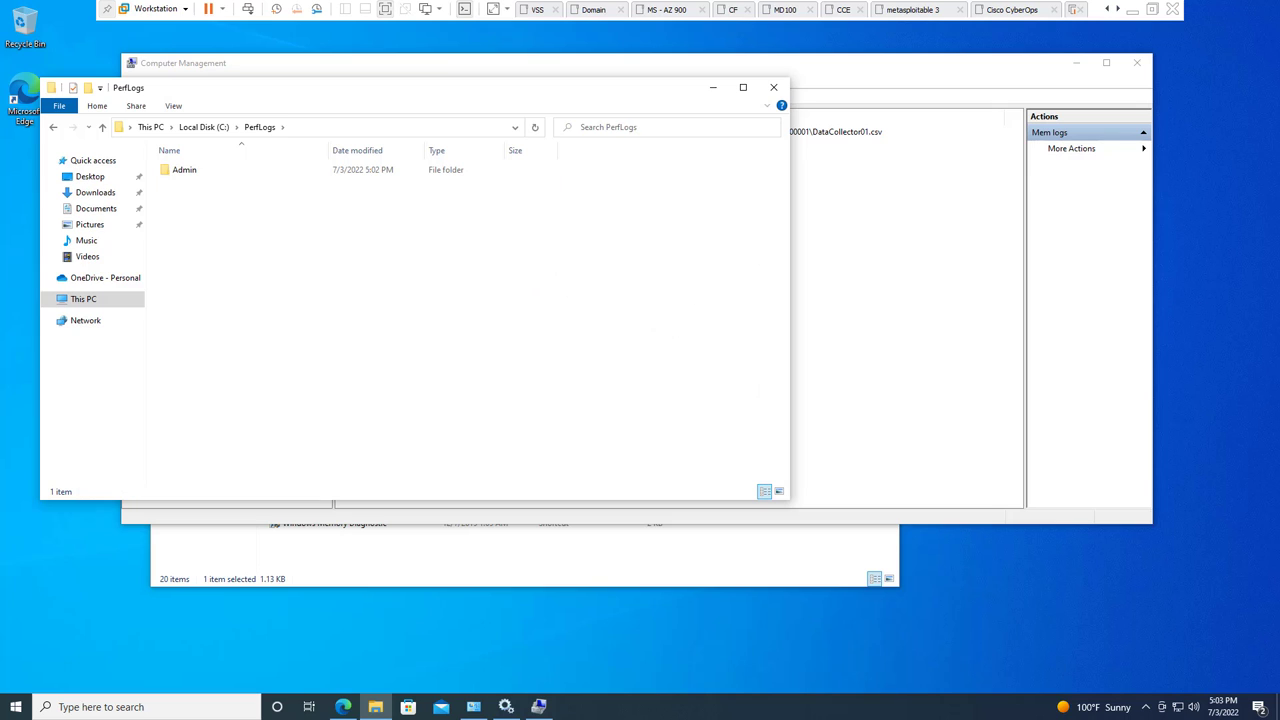
key("Down")
key("Return")
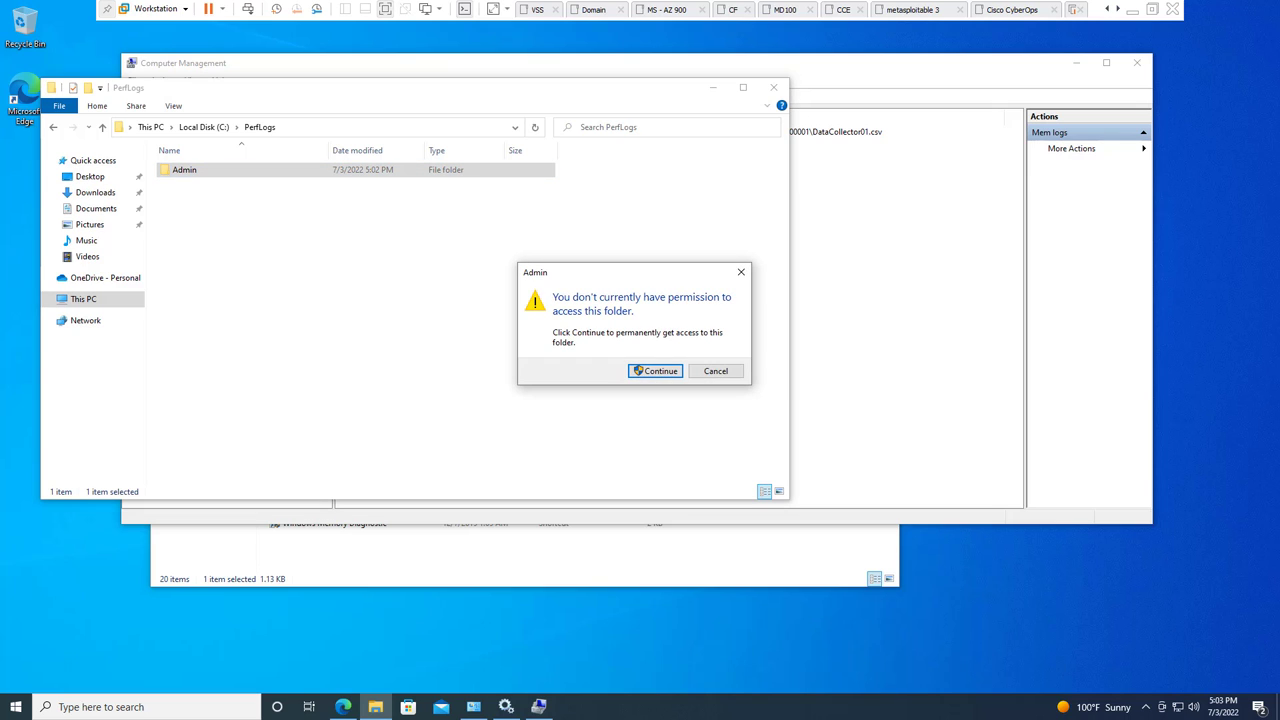
key("Return")
key("Down")
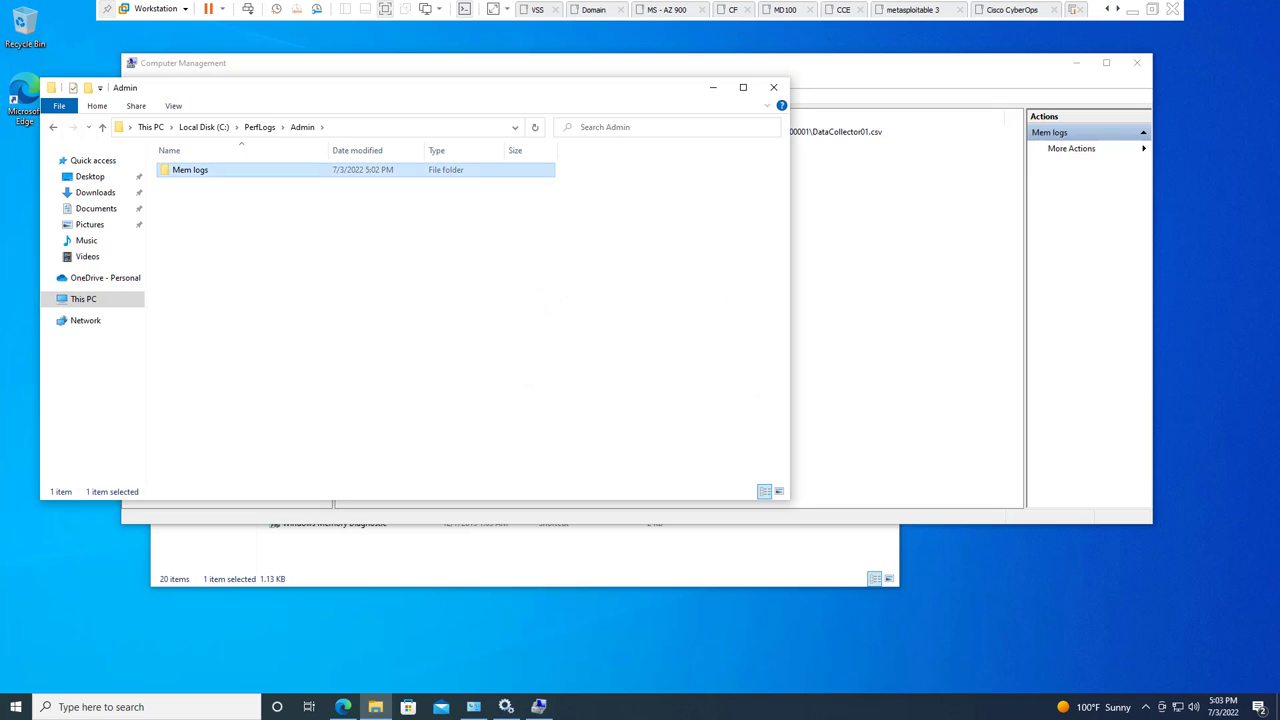
key("Return")
key("Return")
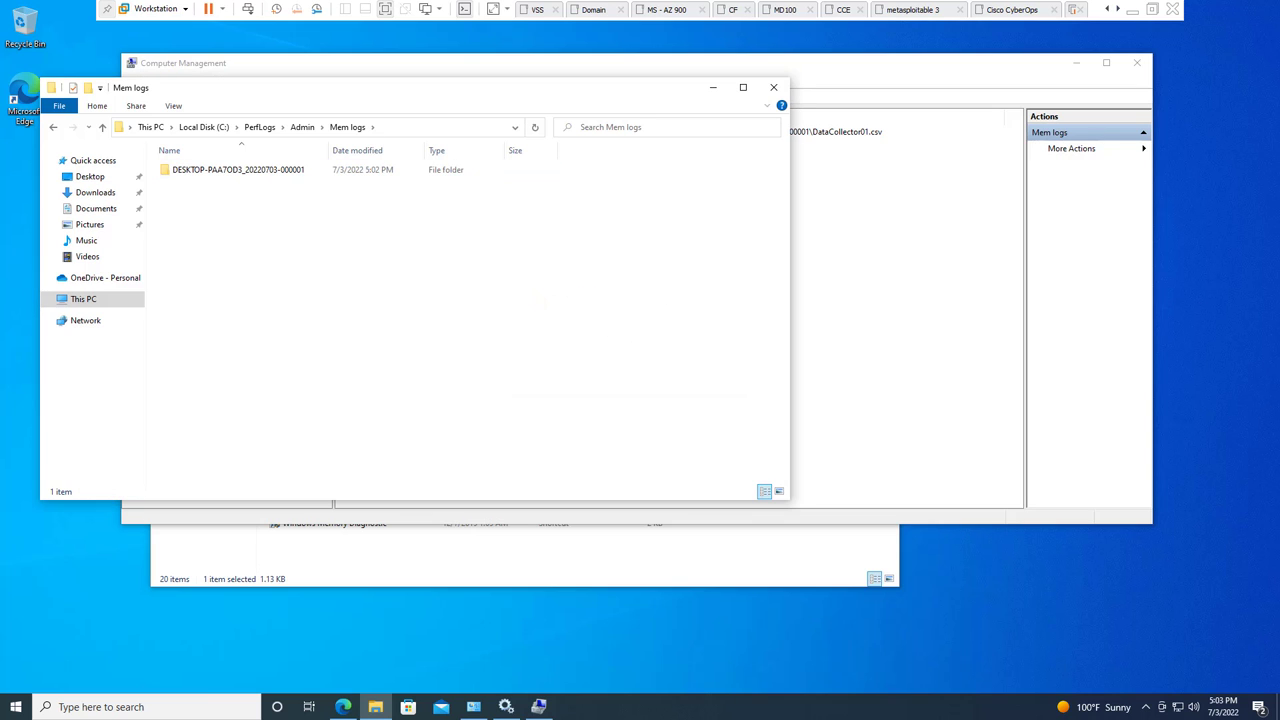
key("Down")
key("Return")
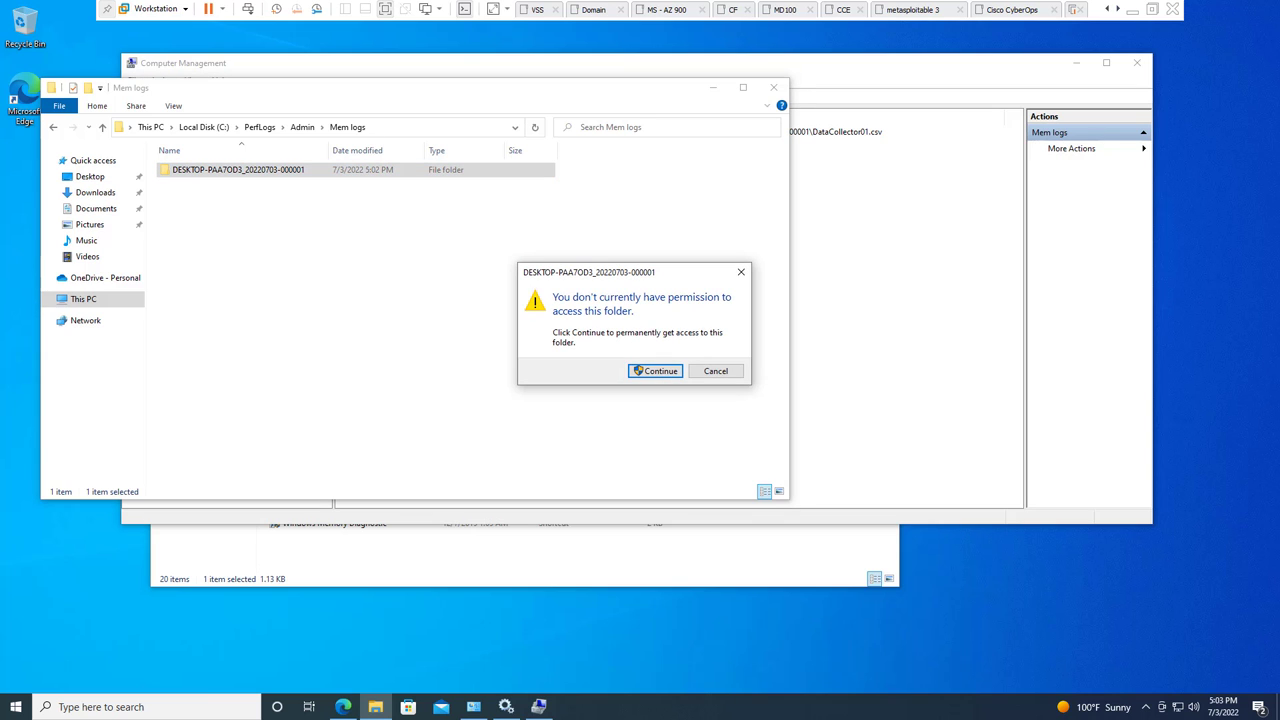
key("Return")
Step: Open DataCollector01.csv in Notepad through Open with
key("Down")
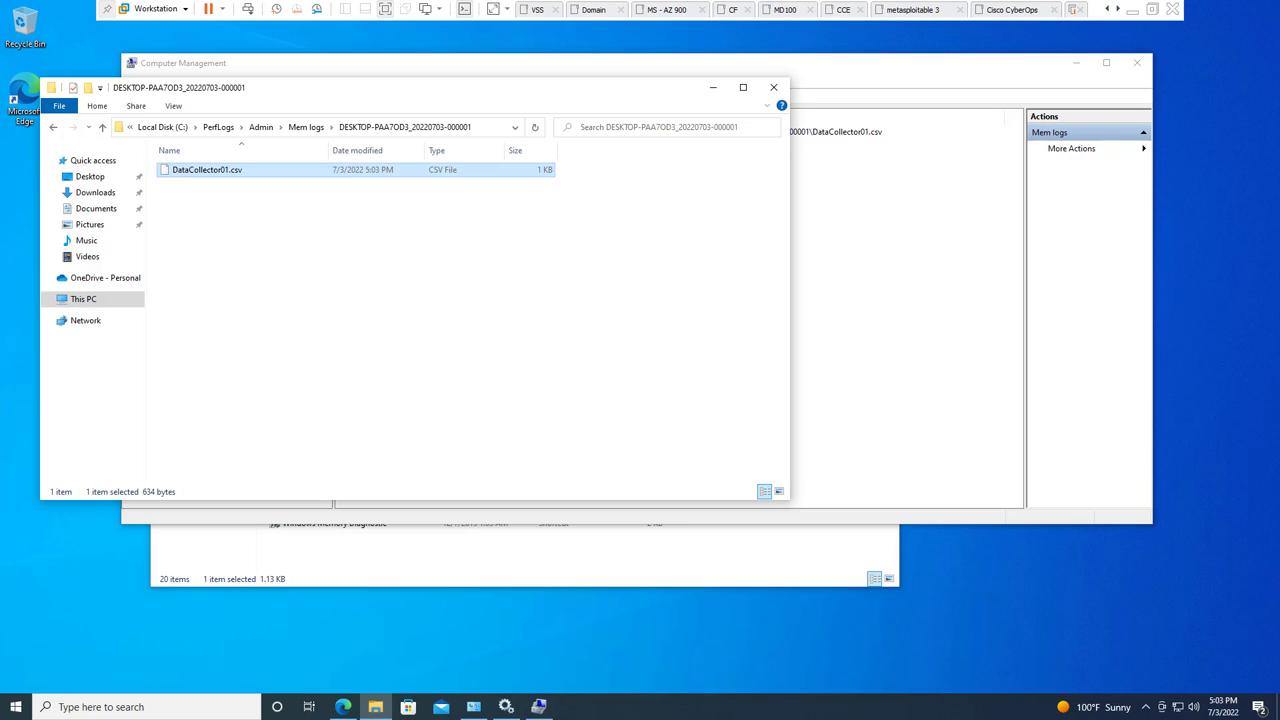
key("shift+F10")
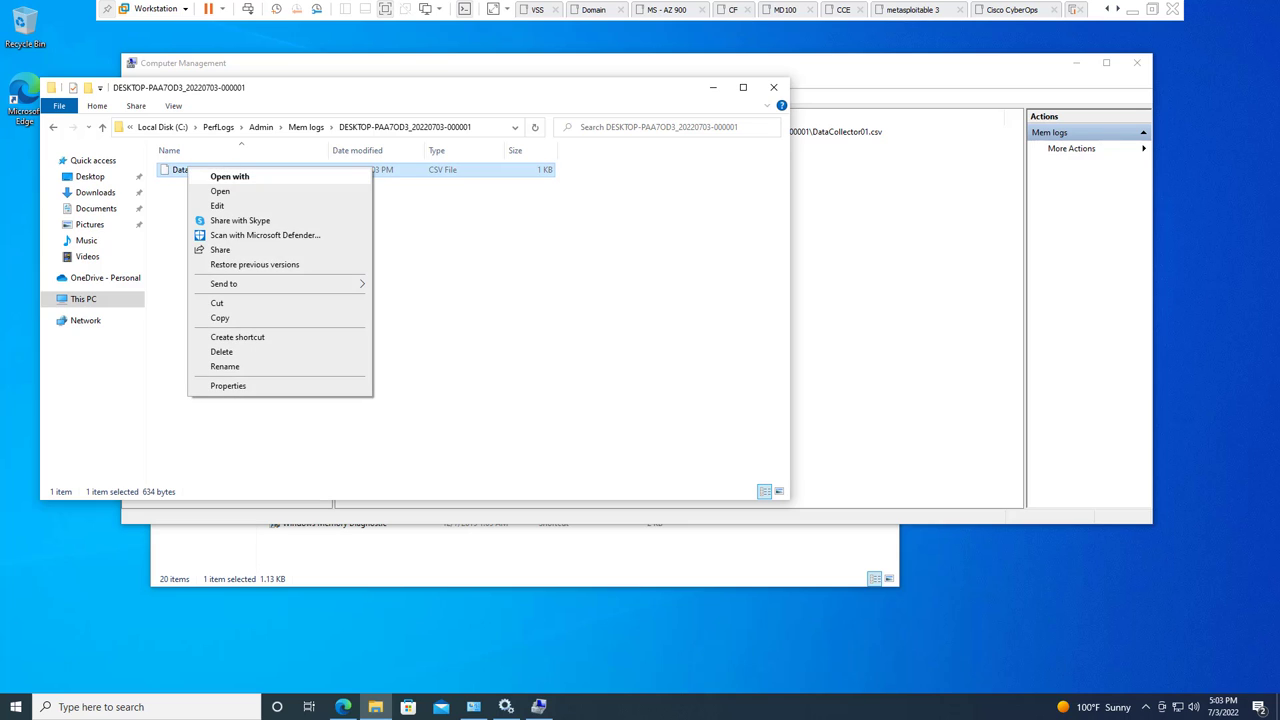
key("Return")
key("Tab")
key("space")
key("Return")
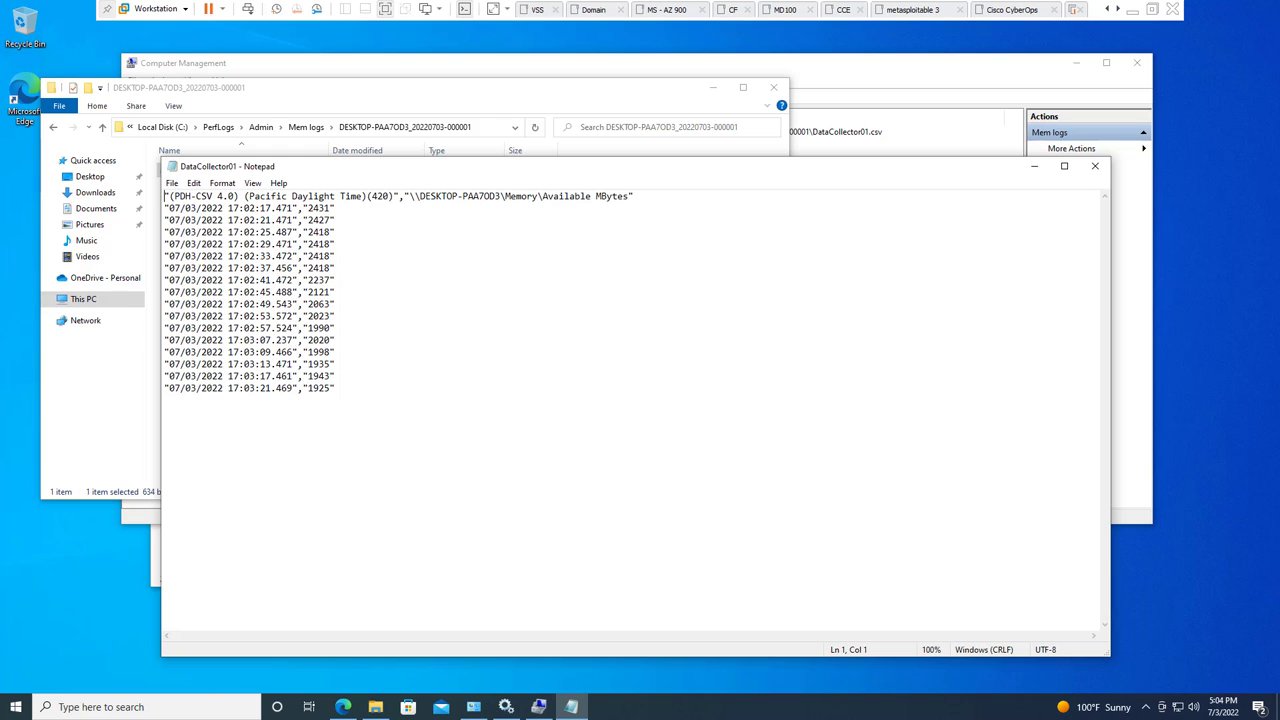
Step: Highlight the first reading's time and 2431 value, then close Notepad
left_click_drag(228, 208, 336, 208)
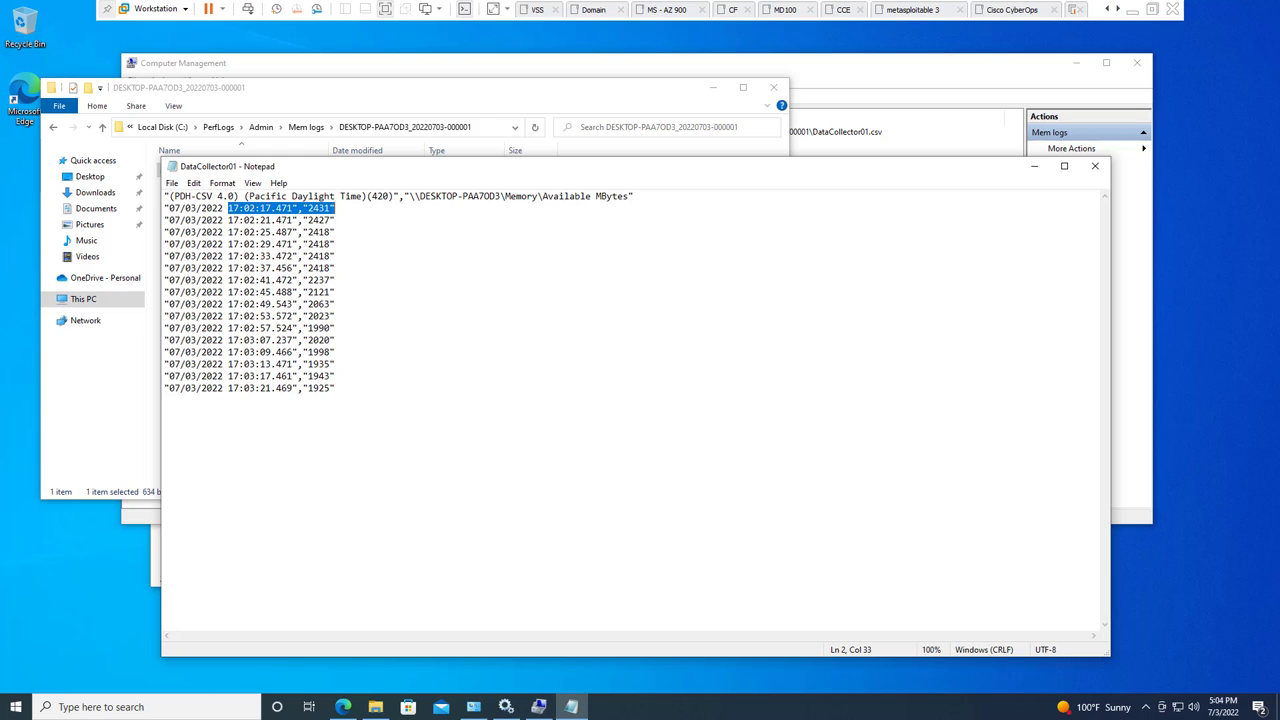
left_click(1095, 166)
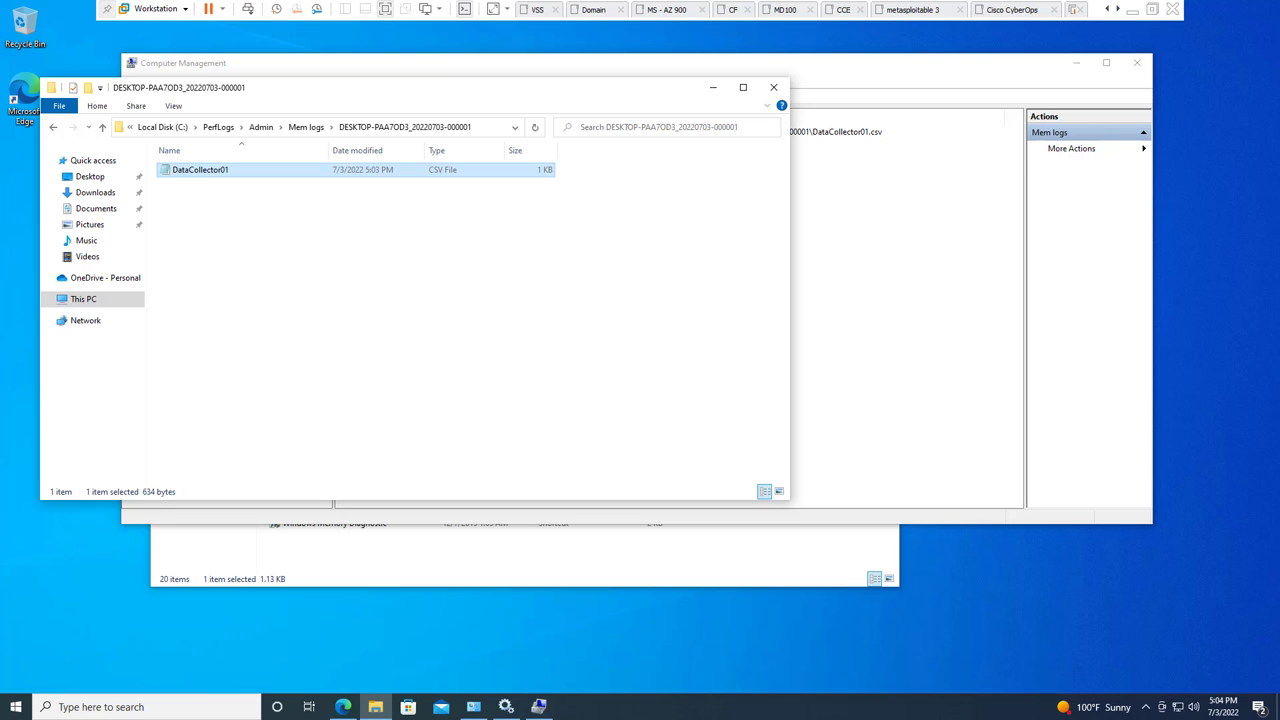
Step: Close File Explorer and delete the Mem logs set from User Defined, confirming with Yes
left_click(773, 87)
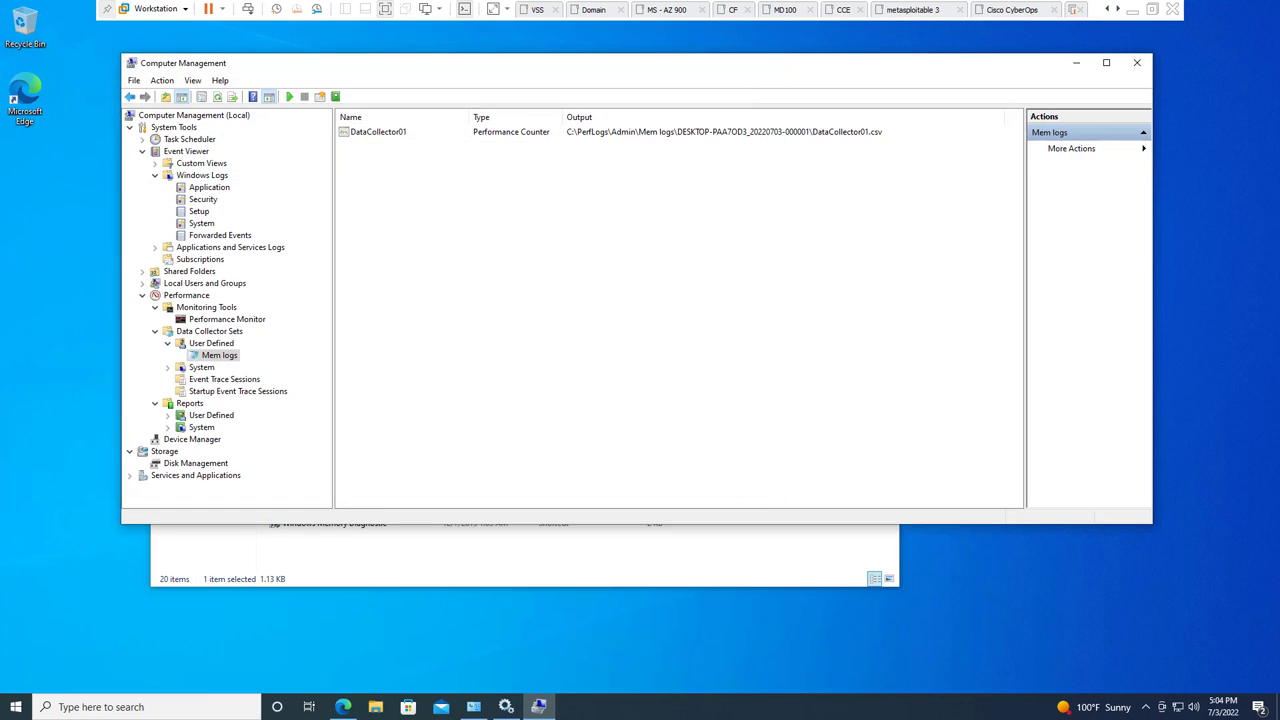
left_click(211, 343)
right_click(215, 356)
left_click(247, 481)
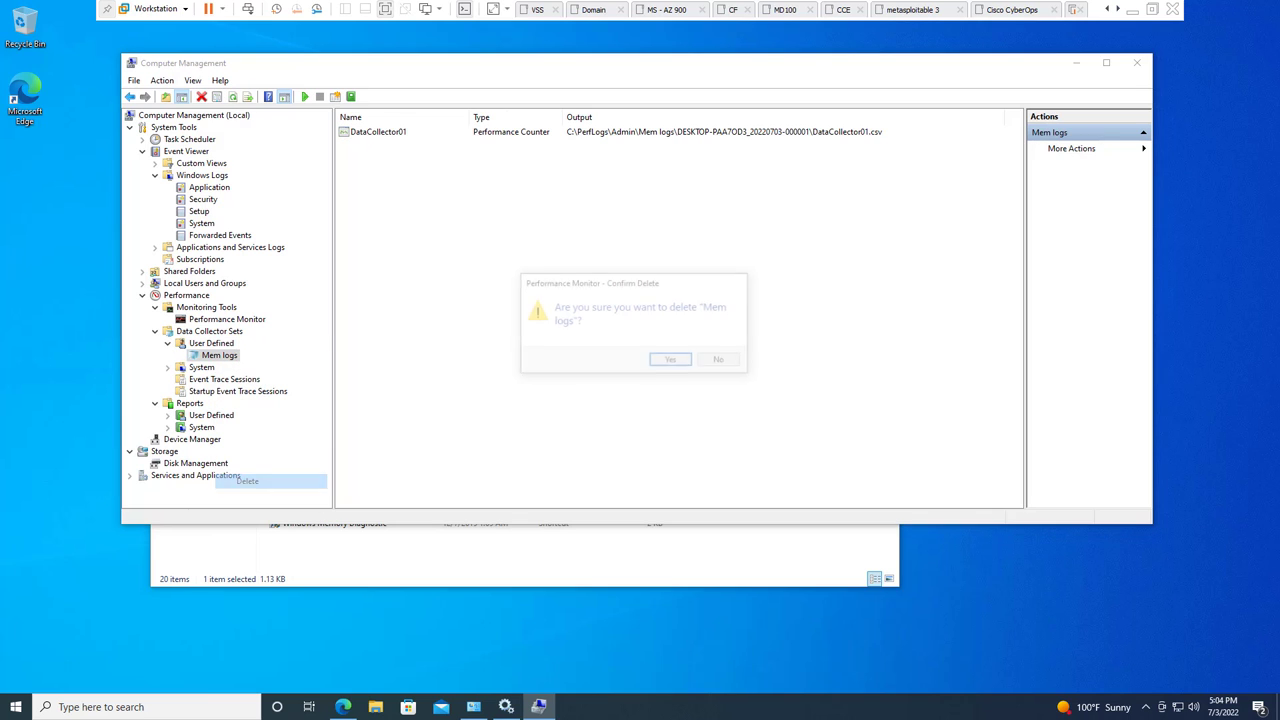
left_click(672, 361)
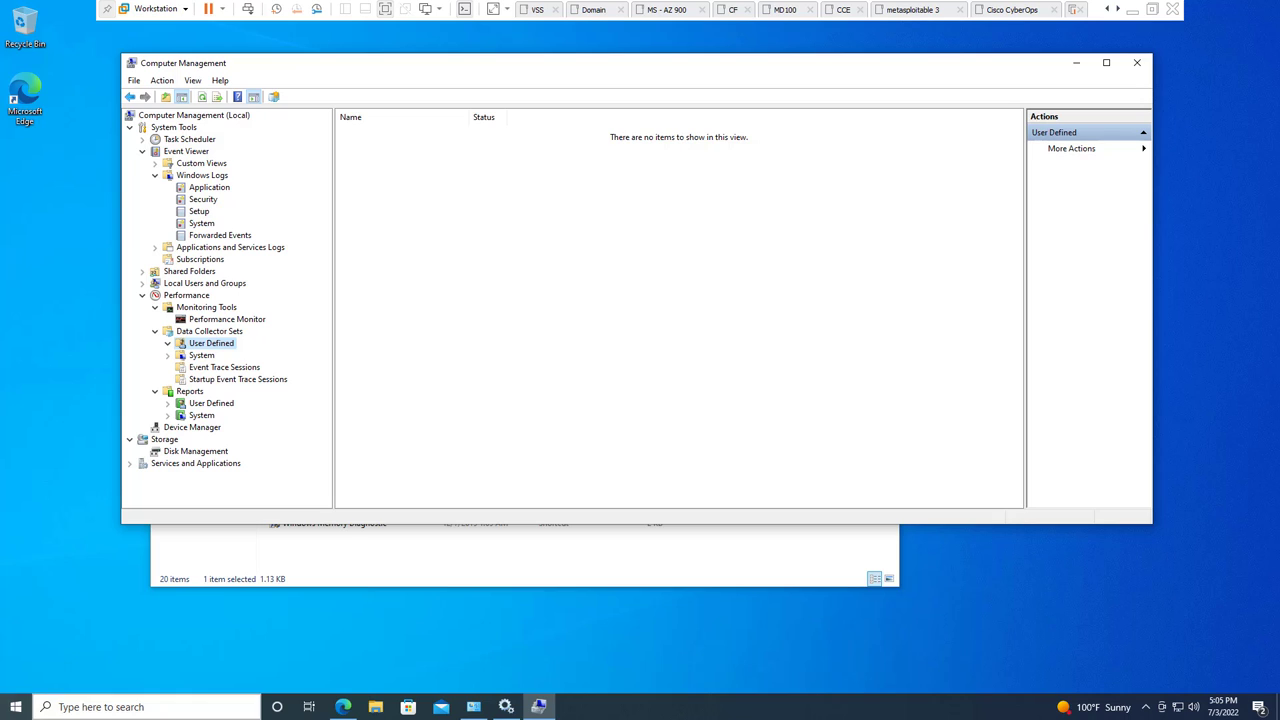
Step: Locate DataCollector01.csv through Recent files in File Explorer and delete it
key("super+e")
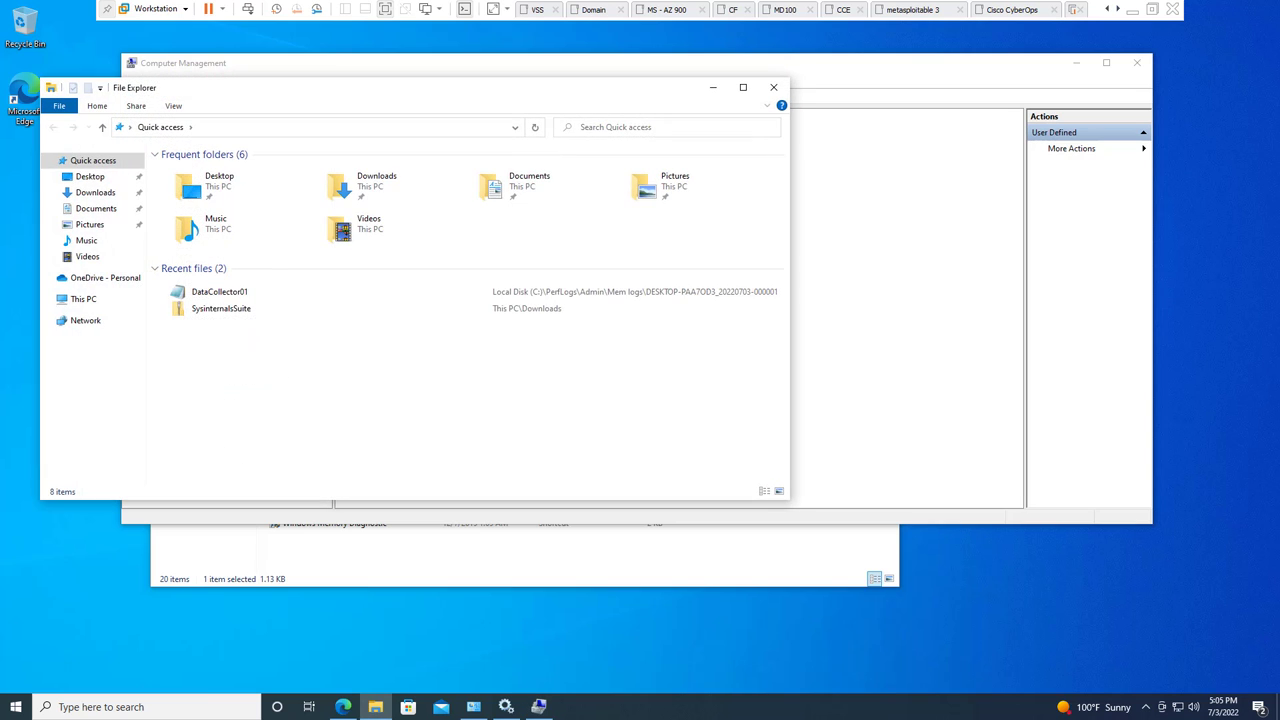
right_click(215, 291)
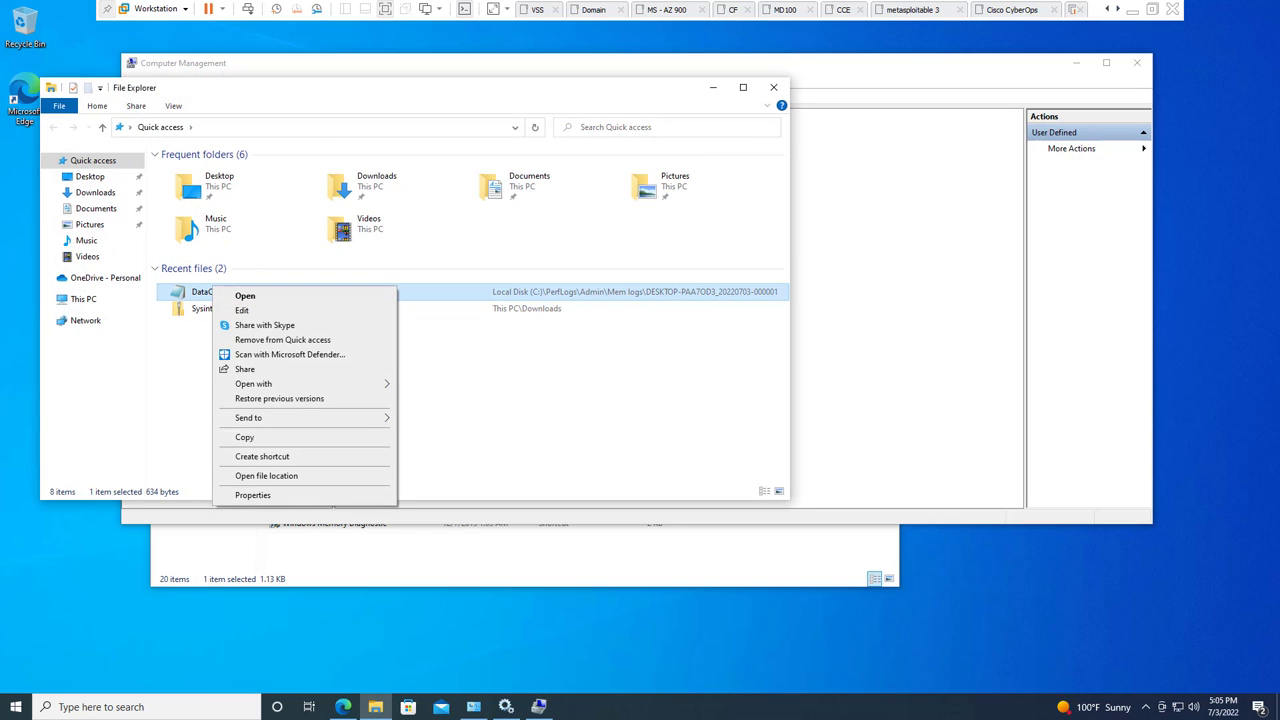
left_click(266, 476)
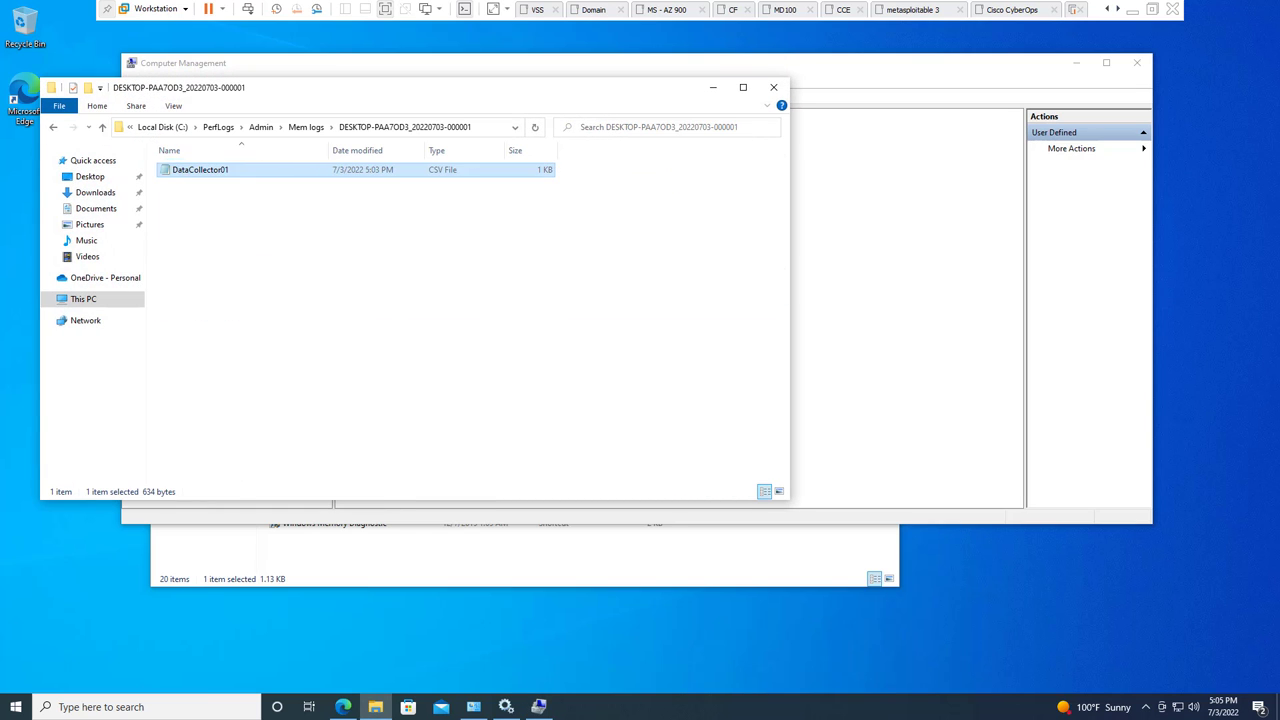
key("Delete")
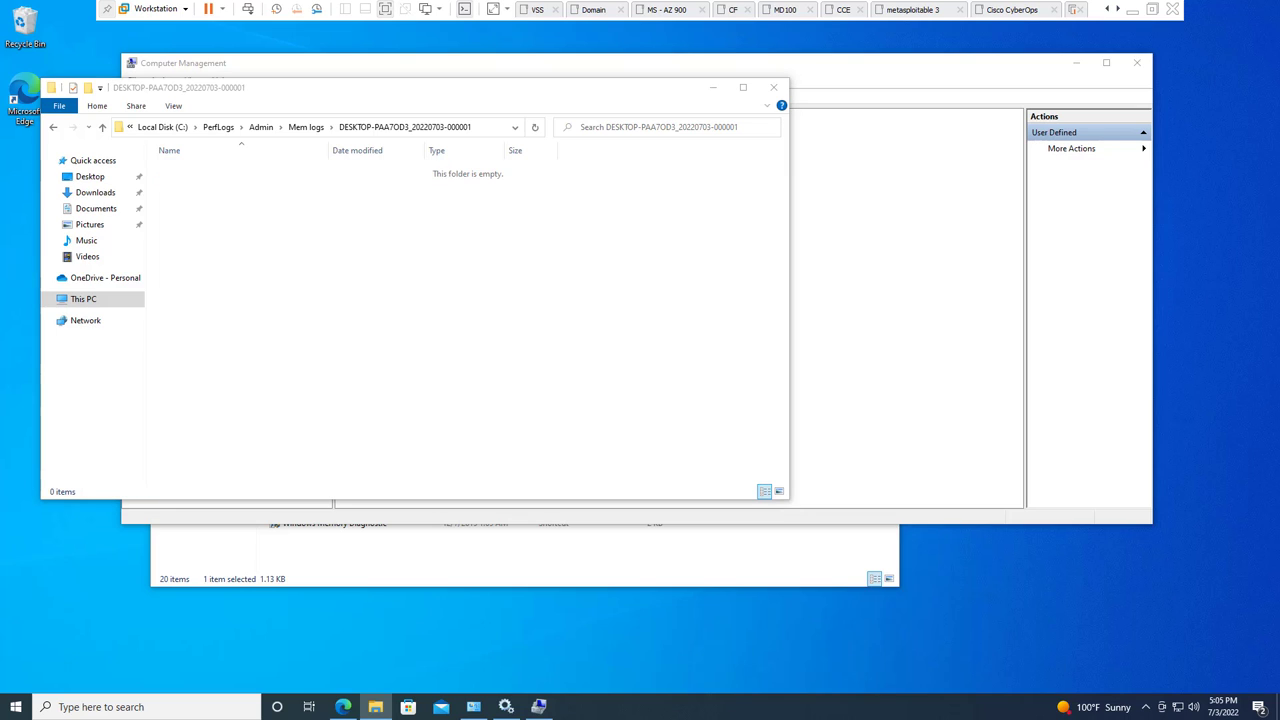